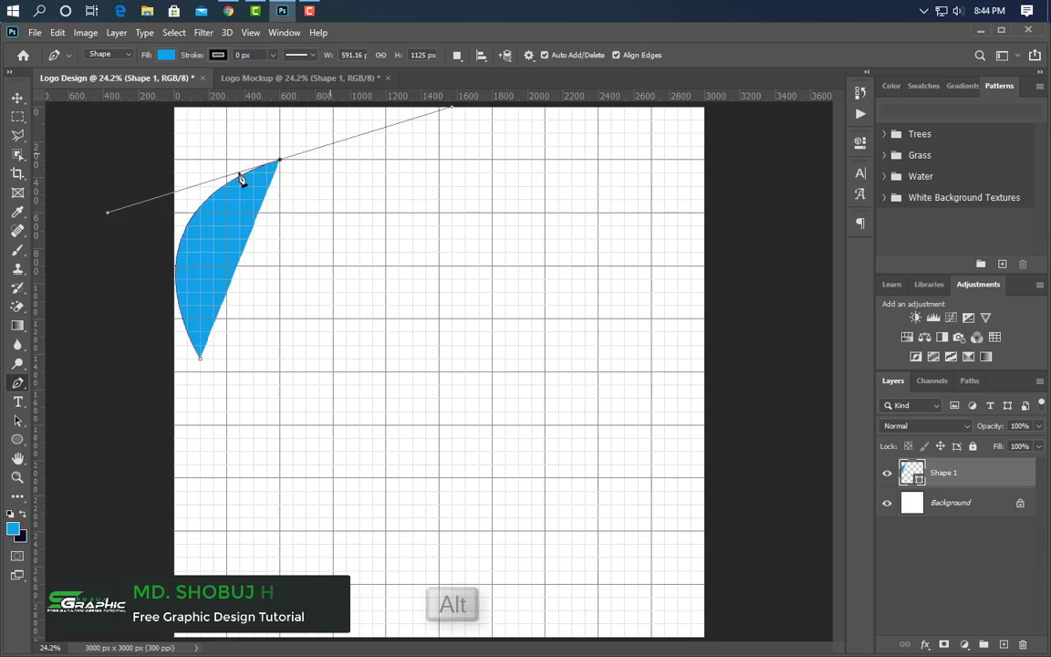
# - Continue the blue shape with the Pen tool: curve inward from its upper tip to a corner about 450 px across, 525 px down
pyautogui.keyDown('alt'); pyautogui.click(279, 159); pyautogui.keyUp('alt')
pyautogui.keyDown('alt'); pyautogui.scroll(4, 216, 172); pyautogui.keyUp('alt')
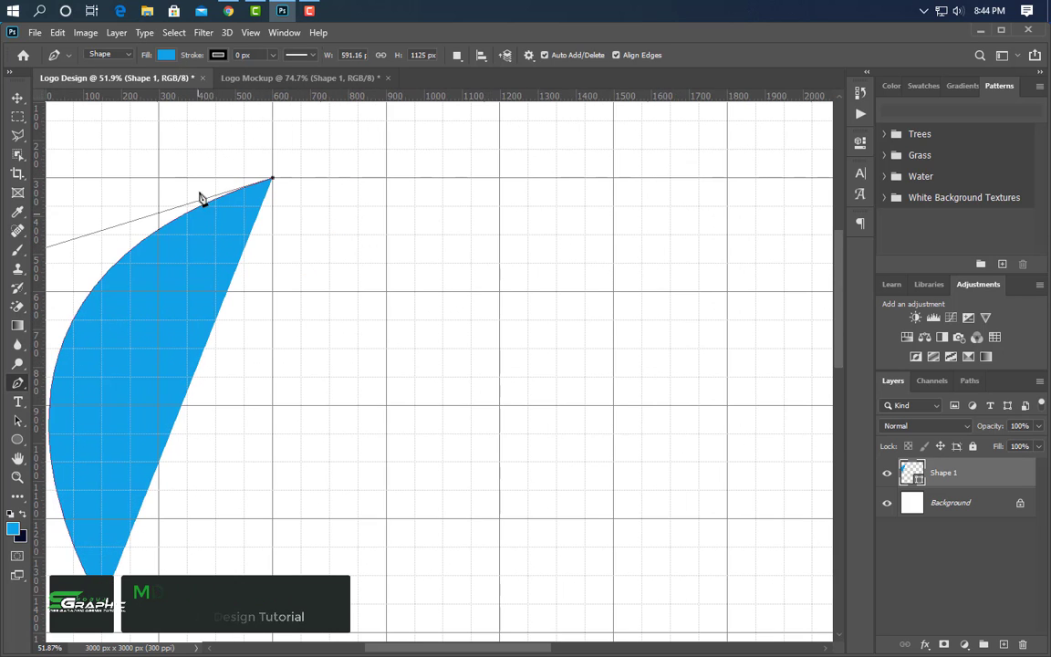
pyautogui.keyDown('alt'); pyautogui.scroll(2, 208, 178); pyautogui.keyUp('alt')
pyautogui.moveTo(217, 326); pyautogui.dragTo(205, 416)
pyautogui.keyDown('alt'); pyautogui.click(217, 329); pyautogui.keyUp('alt')
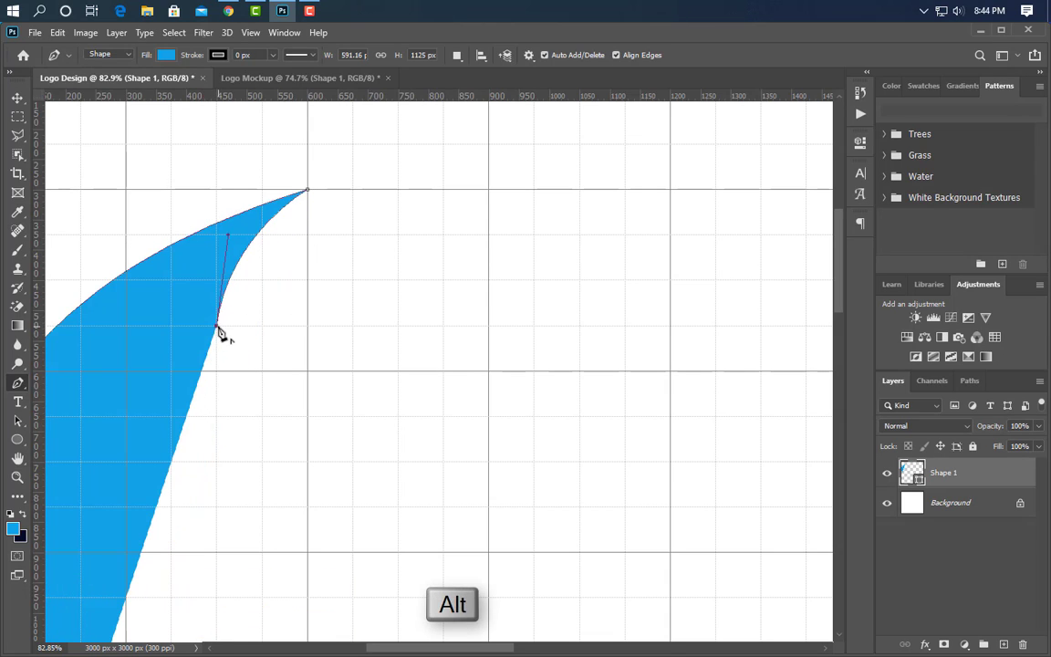
# - Arch the outline from the notch over a first crest to a sharp tip about 1160 px across, 360 px down
pyautogui.moveTo(407, 652); pyautogui.dragTo(422, 649)
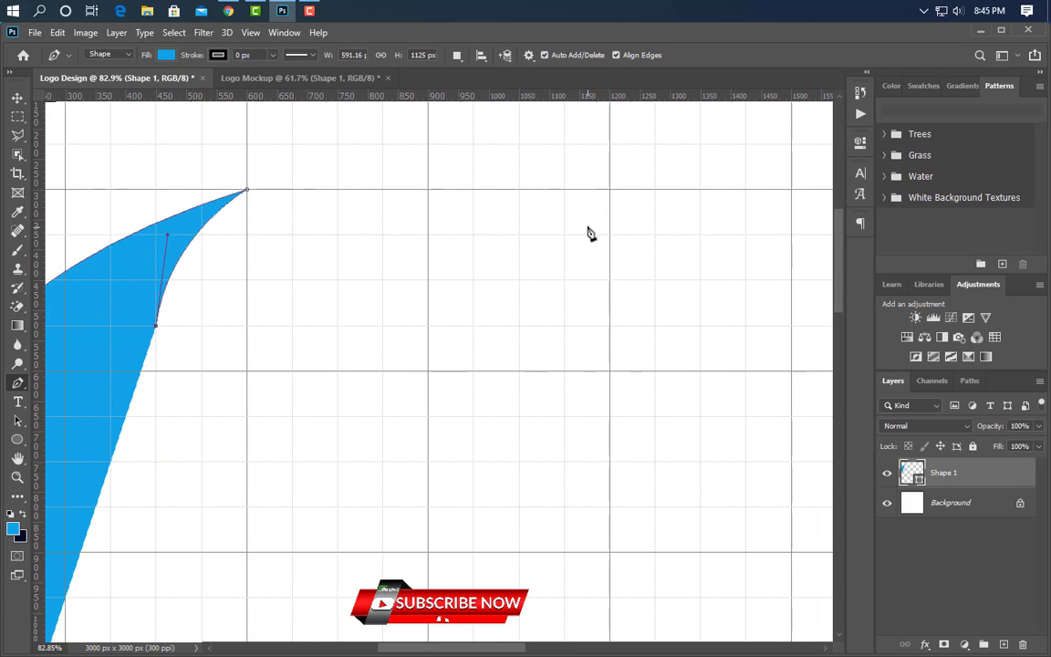
pyautogui.moveTo(586, 223)
pyautogui.mouseDown()
pyautogui.moveTo(650, 263)
pyautogui.moveTo(785, 381)
pyautogui.mouseUp()
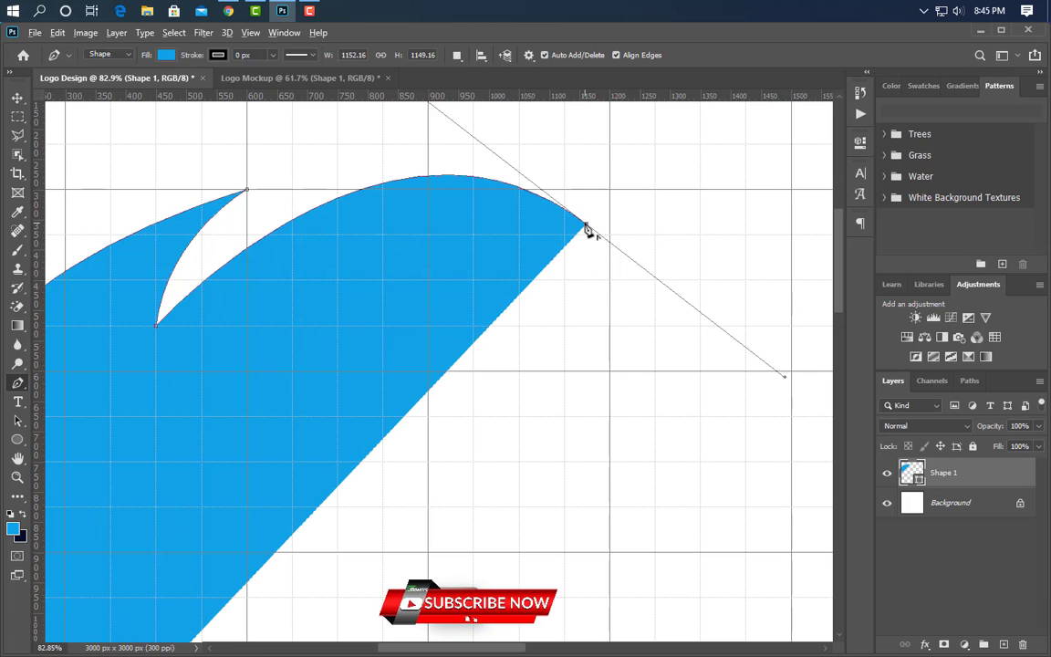
pyautogui.keyDown('alt'); pyautogui.click(586, 224); pyautogui.keyUp('alt')
# - Curl the outline under the first crest through a corner near 1030 × 450 px to a smooth anchor near 1215 × 515 px
pyautogui.scroll(2, 655, 218)
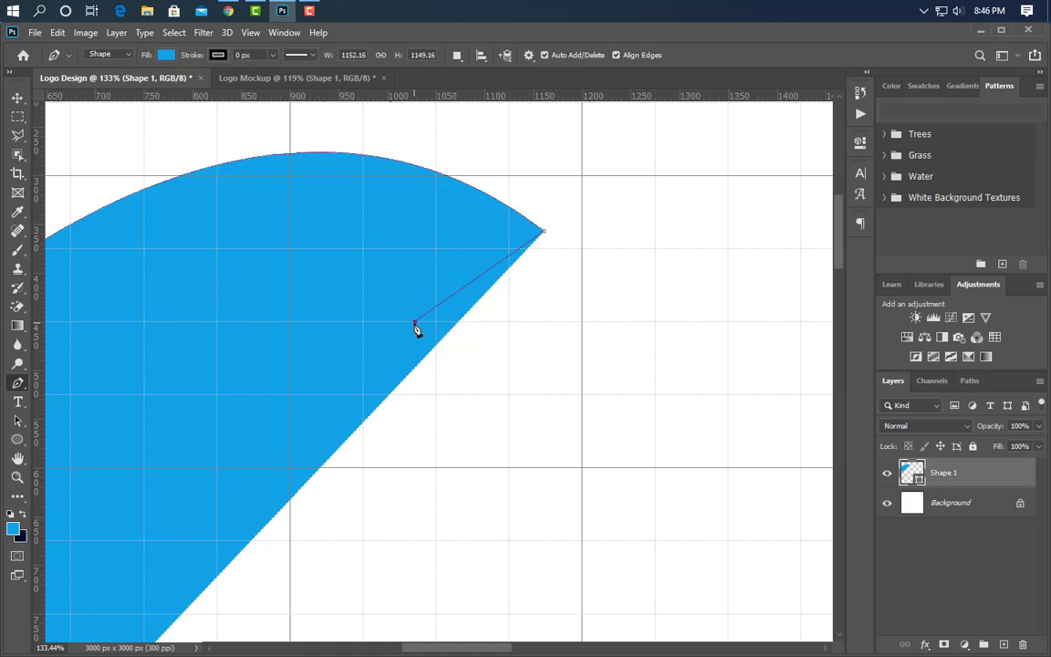
pyautogui.moveTo(416, 323); pyautogui.dragTo(422, 409)
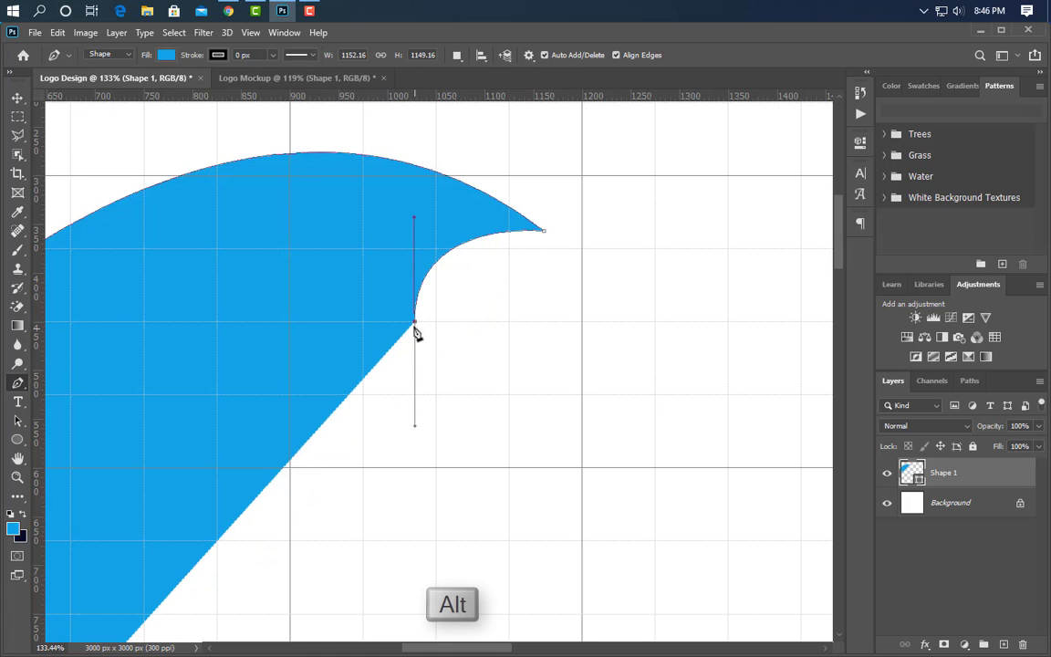
pyautogui.keyDown('alt'); pyautogui.click(416, 323); pyautogui.keyUp('alt')
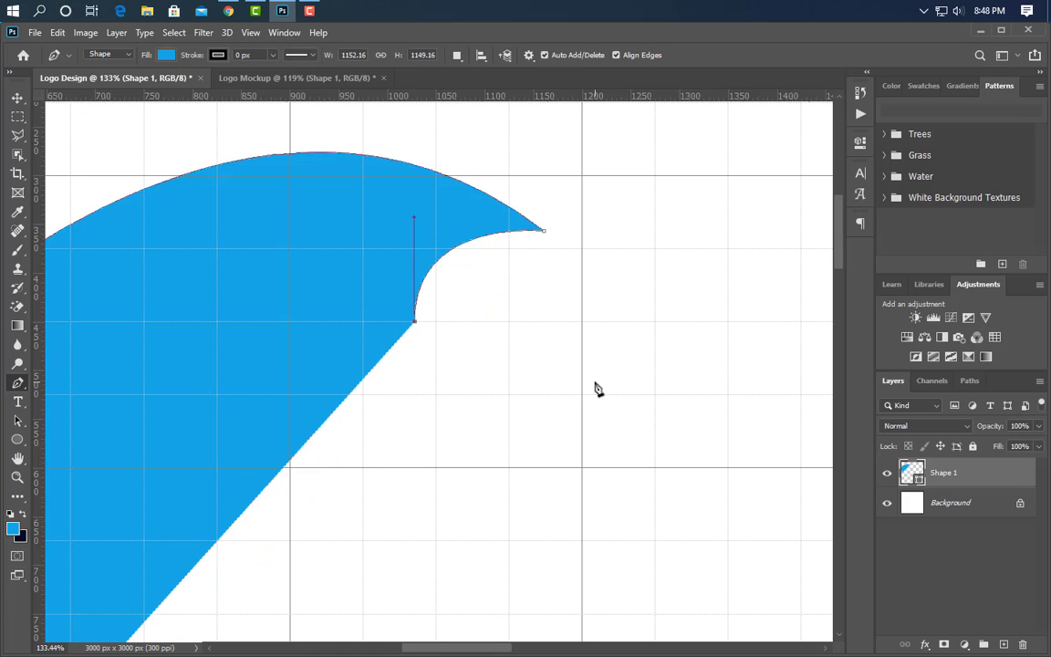
pyautogui.moveTo(598, 385); pyautogui.dragTo(779, 286)
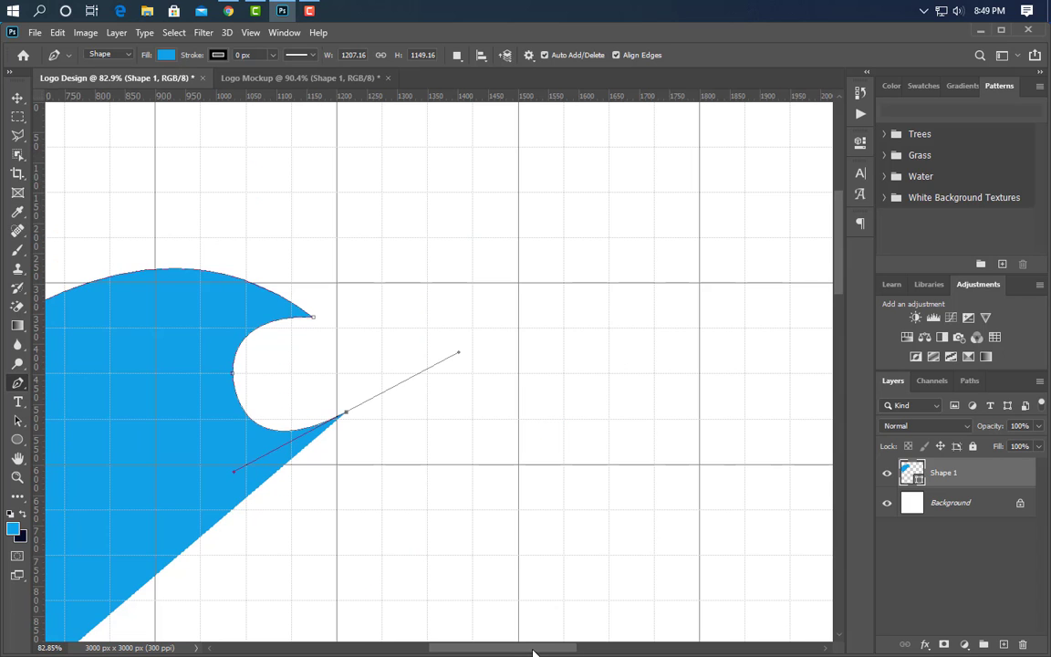
# - Draw the second crest up and over to a sharp tip about 1770 px across, 415 px down
pyautogui.moveTo(534, 649); pyautogui.dragTo(568, 650)
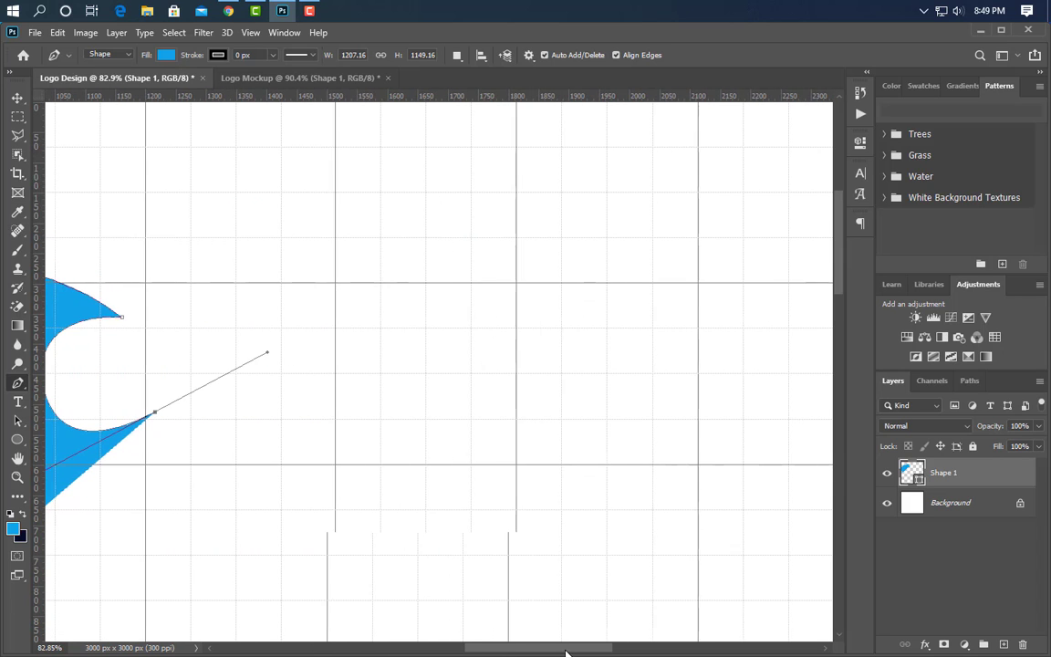
pyautogui.click(489, 355)
pyautogui.moveTo(489, 355); pyautogui.dragTo(638, 421)
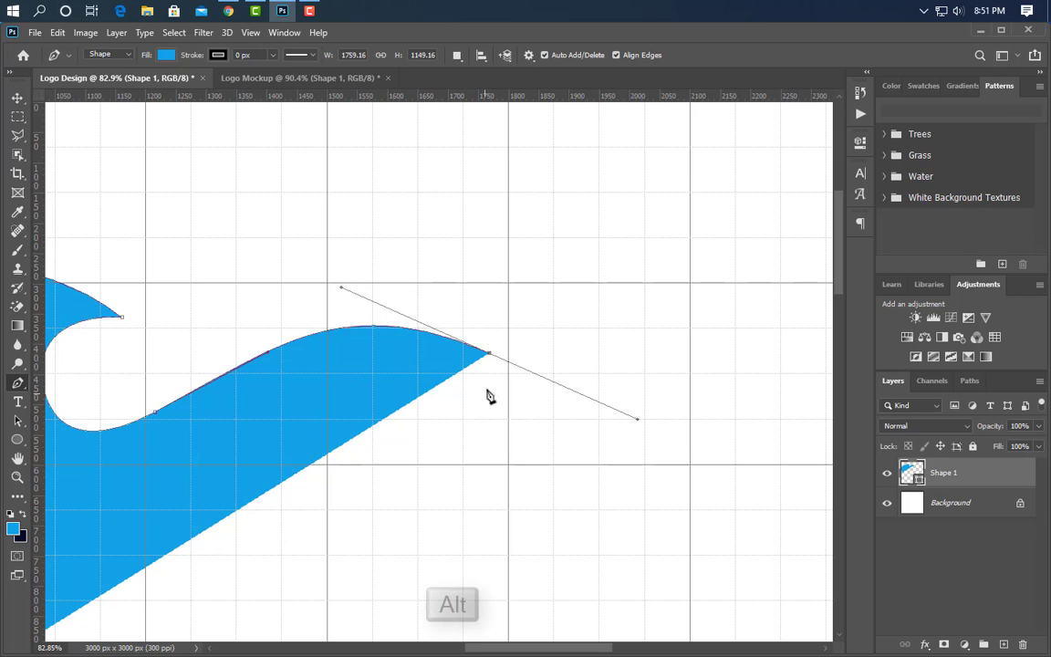
pyautogui.keyDown('alt'); pyautogui.click(490, 355); pyautogui.keyUp('alt')
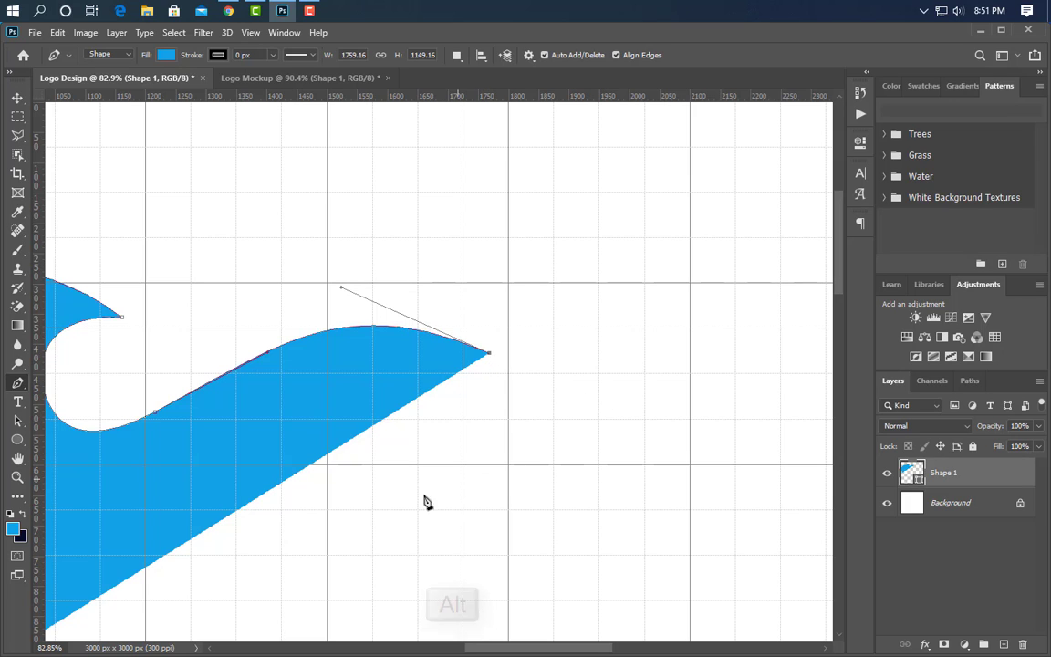
# - Curve the outline beneath the second crest through about 1575 × 675 px and out to a corner at about 1800 × 770 px
pyautogui.moveTo(375, 516); pyautogui.dragTo(422, 622)
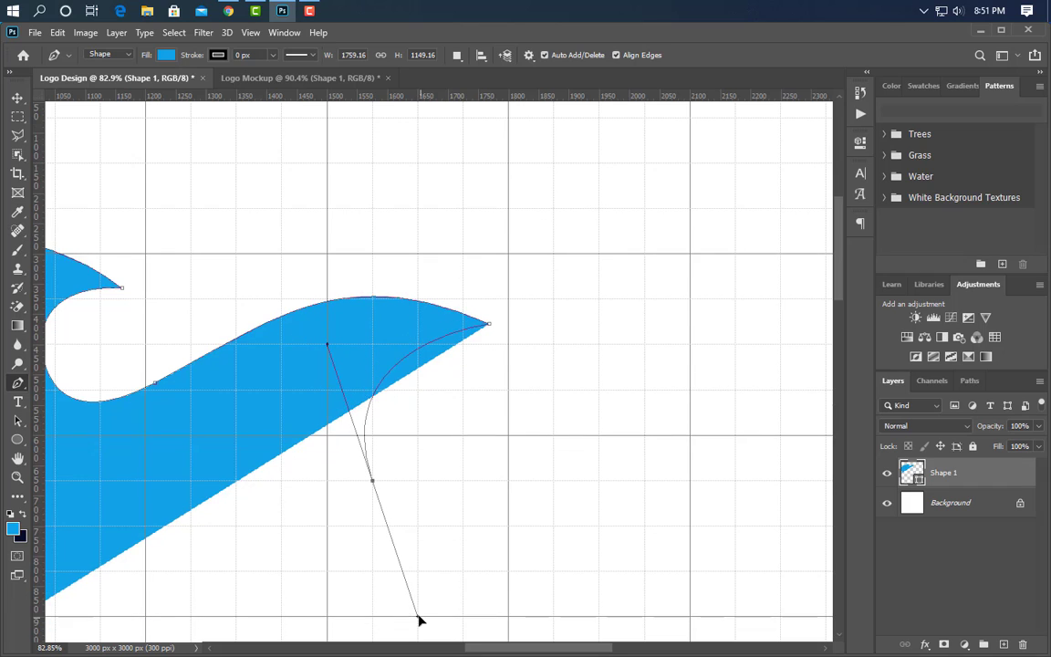
pyautogui.keyDown('alt'); pyautogui.click(373, 484); pyautogui.keyUp('alt')
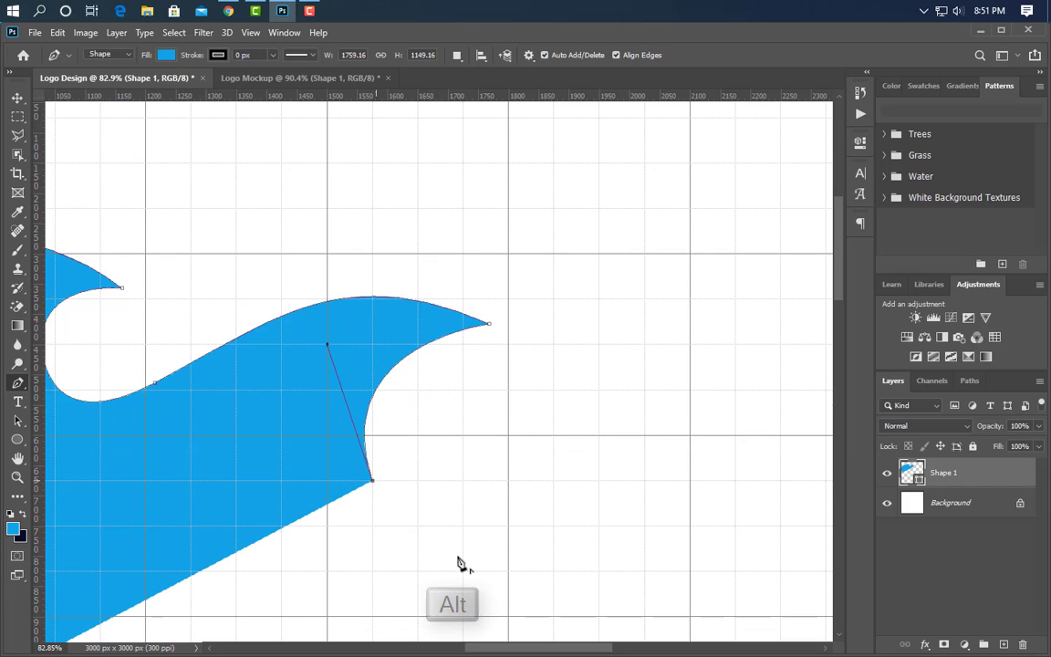
pyautogui.moveTo(508, 539); pyautogui.dragTo(616, 529)
pyautogui.keyDown('alt'); pyautogui.click(508, 538); pyautogui.keyUp('alt')
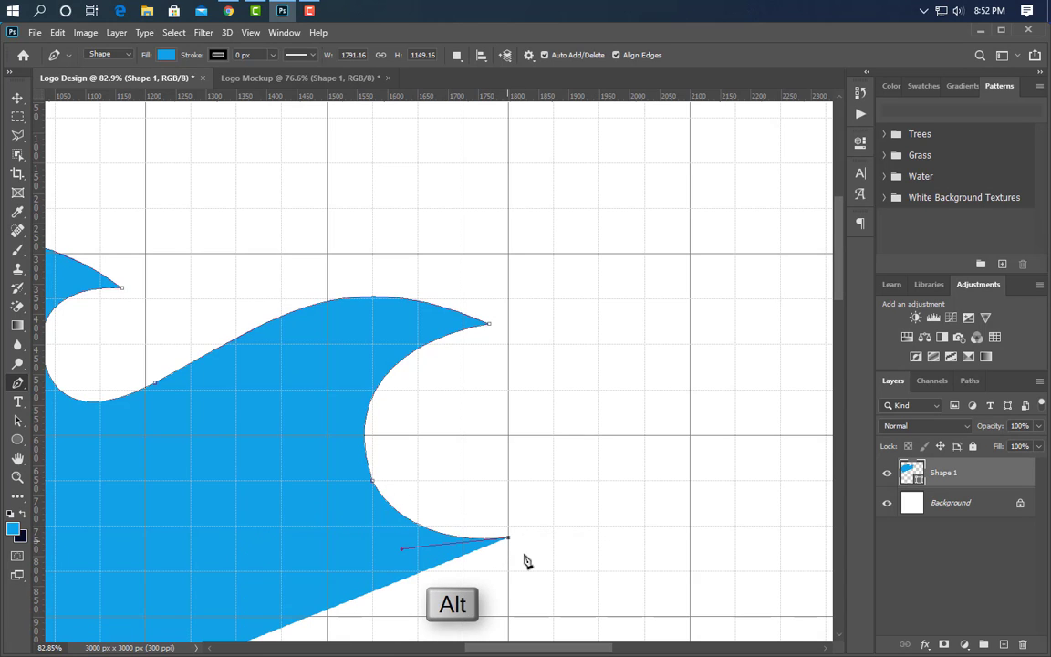
# - Extend the outline in a long, low arch to a tip about 2625 px across, 925 px down
pyautogui.scroll(-5, 241, 547)
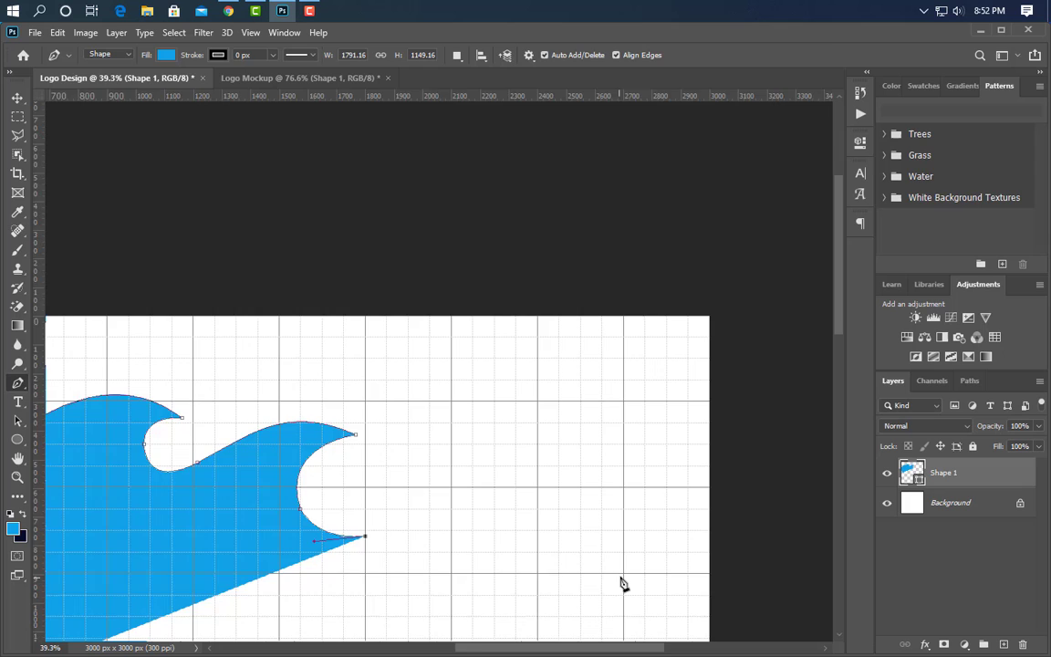
pyautogui.scroll(4, 621, 583)
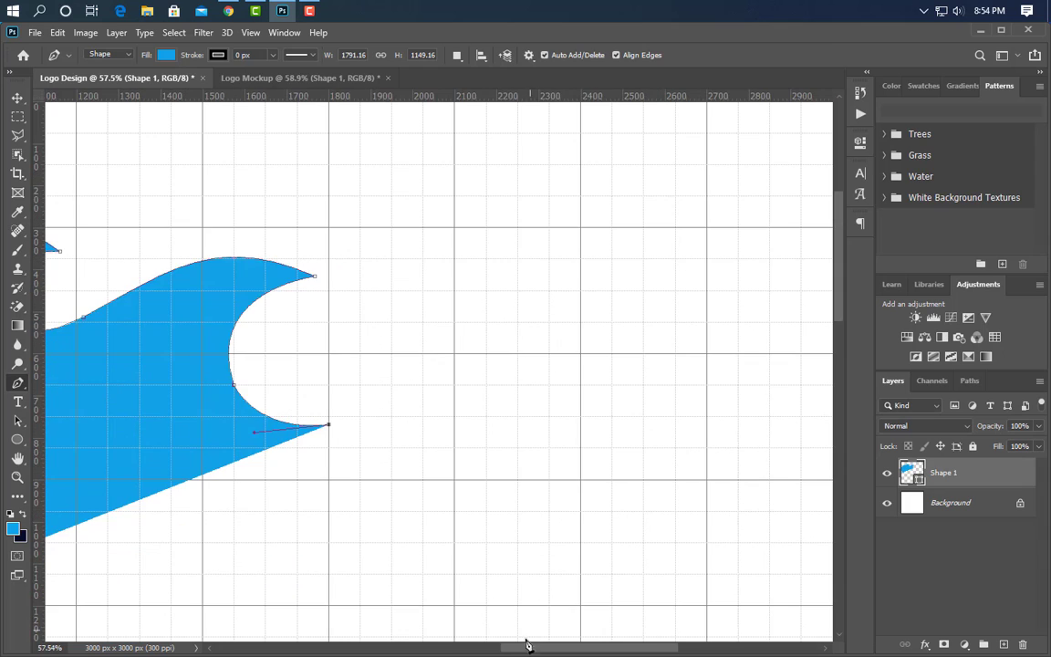
pyautogui.moveTo(522, 649); pyautogui.dragTo(550, 650)
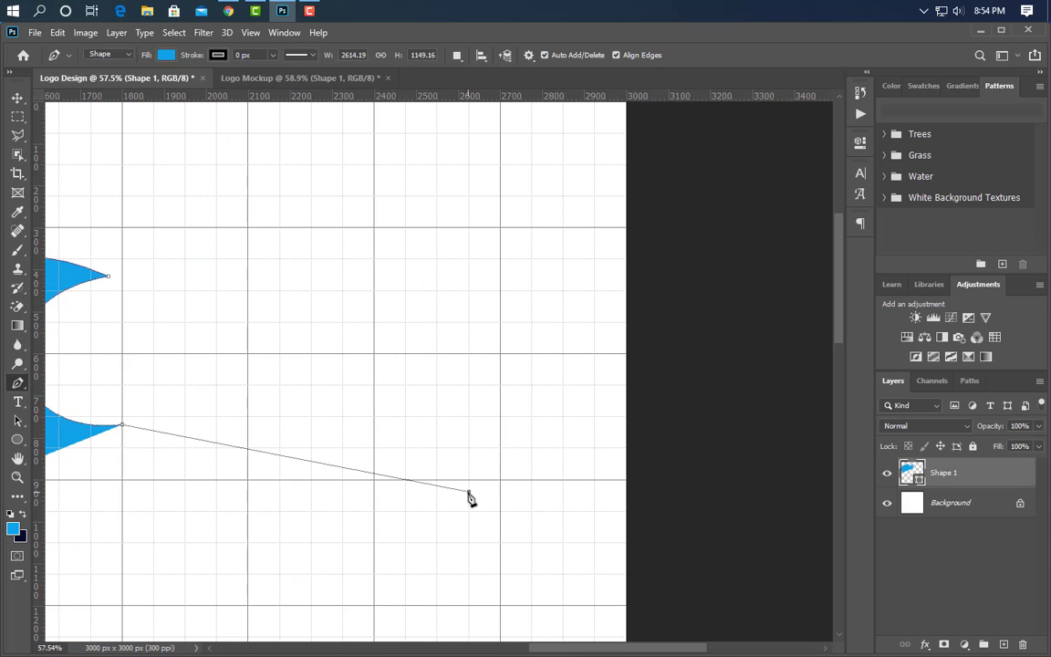
pyautogui.moveTo(468, 491); pyautogui.dragTo(541, 606)
# - Draw the underside of the long tip back through about 2175 × 1050 px to a corner at about 1620 × 1240 px
pyautogui.scroll(-5, 531, 422)
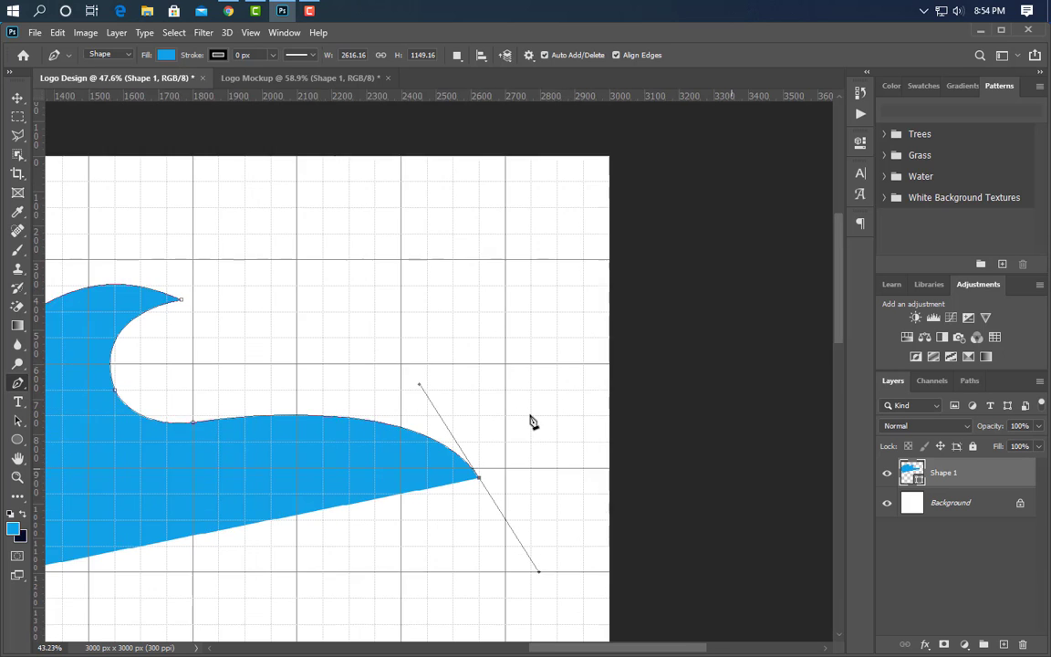
pyautogui.scroll(5, 261, 558)
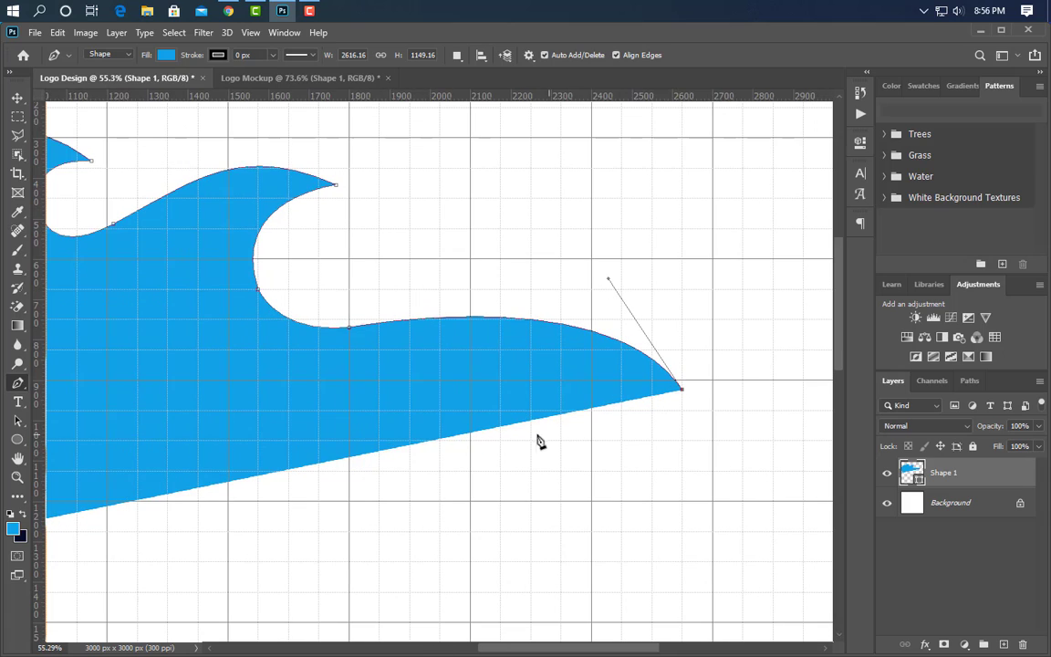
pyautogui.moveTo(499, 441); pyautogui.dragTo(392, 517)
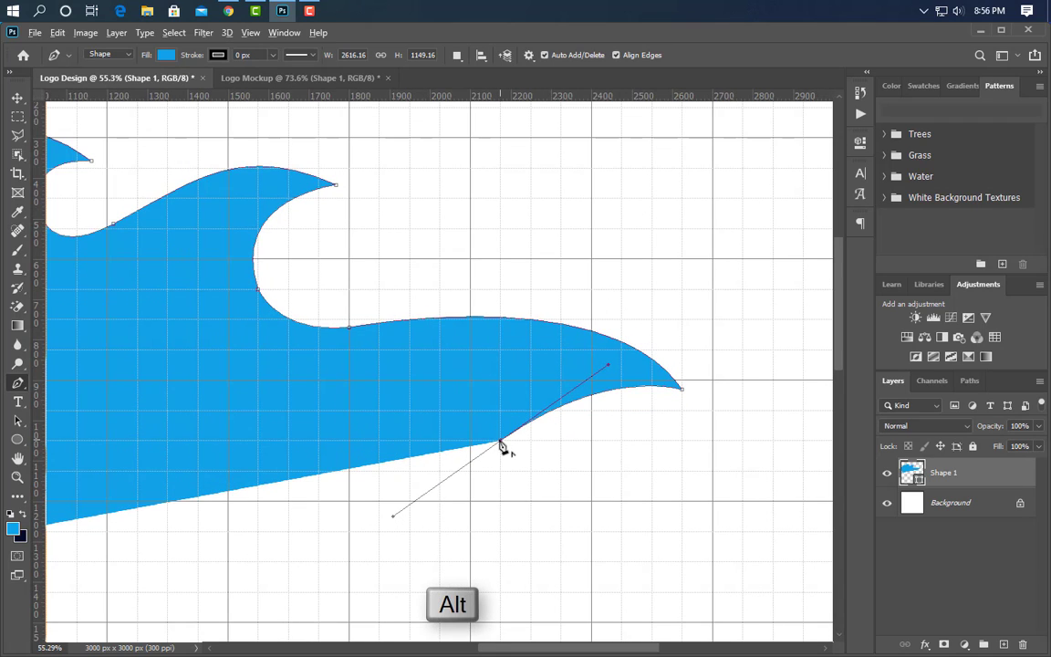
pyautogui.keyDown('alt'); pyautogui.click(500, 443); pyautogui.keyUp('alt')
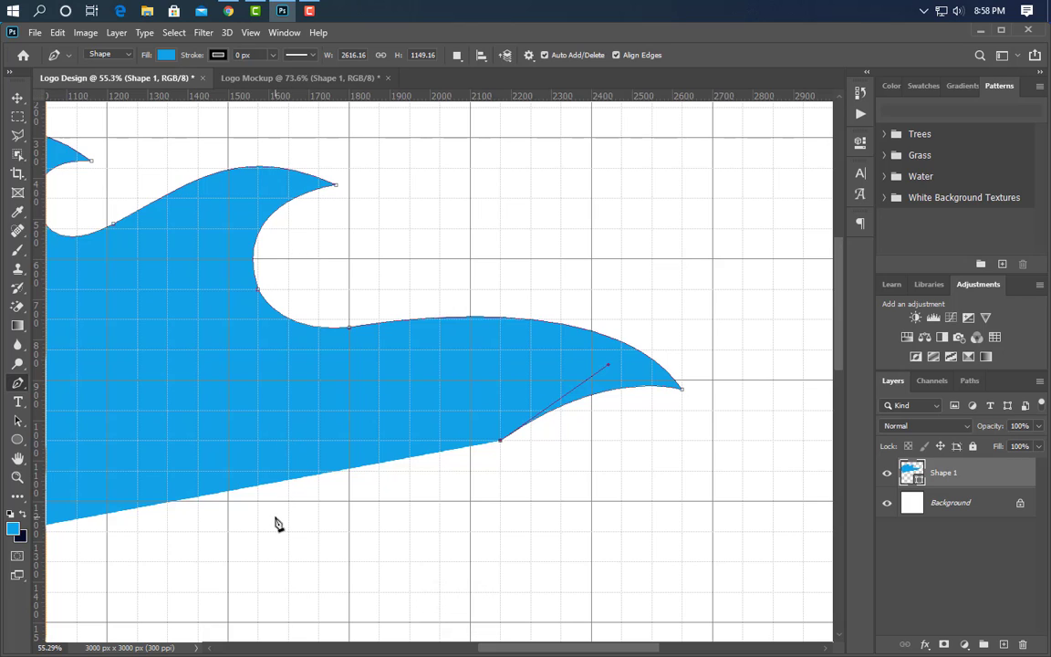
pyautogui.moveTo(275, 517); pyautogui.dragTo(182, 511)
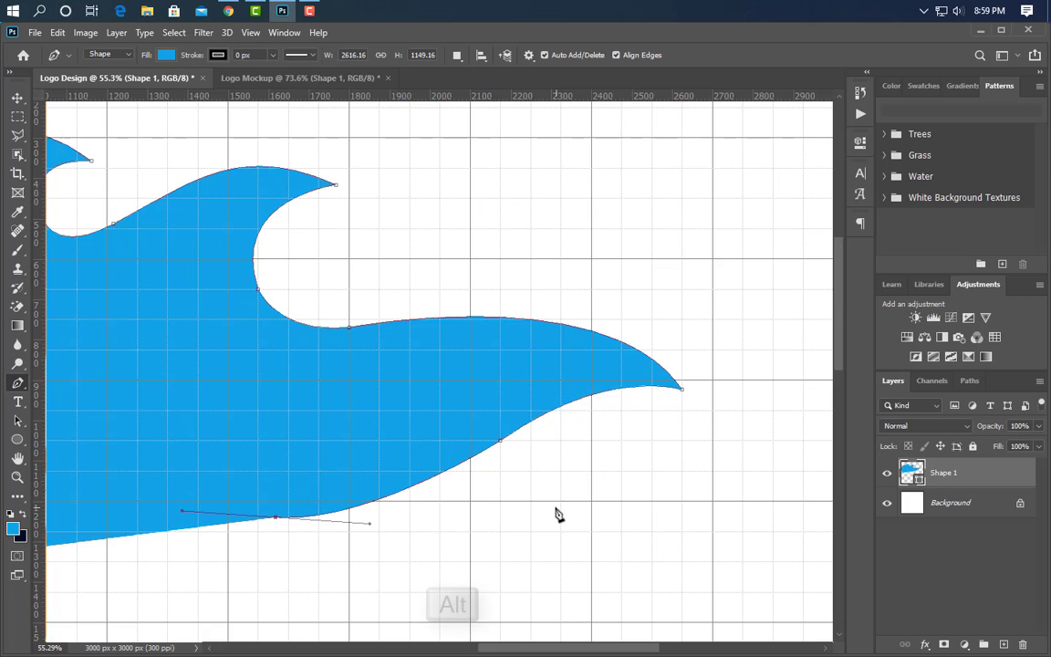
pyautogui.keyDown('alt'); pyautogui.click(276, 520); pyautogui.keyUp('alt')
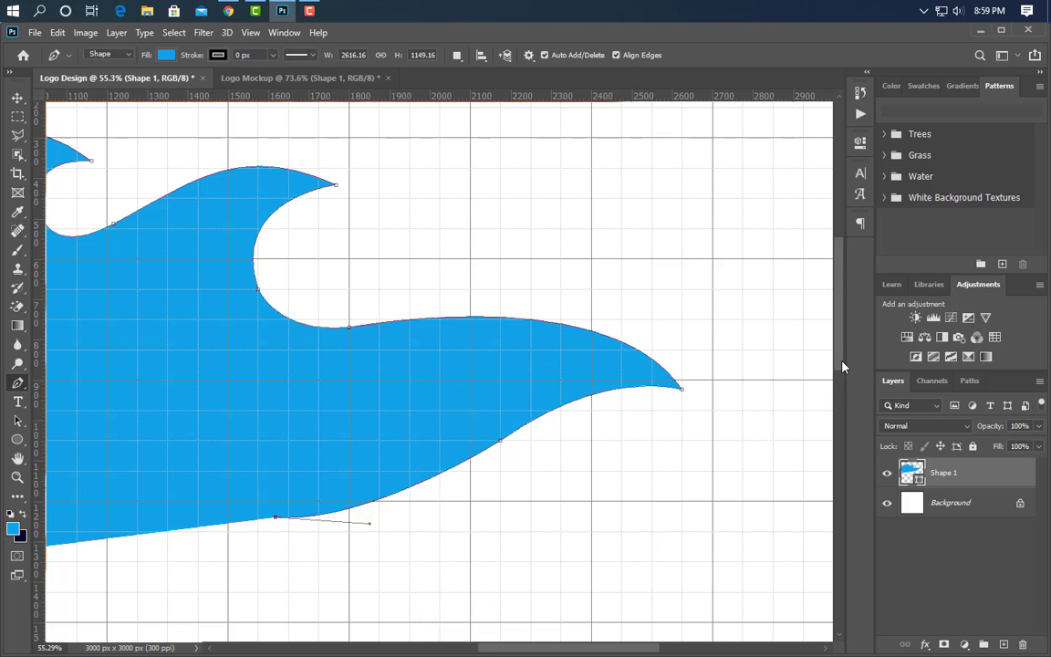
# - Form the lower tip by curving out to about 2100 × 1400 px and back beneath it to about 1425 × 1500 px
pyautogui.moveTo(843, 367); pyautogui.dragTo(845, 408)
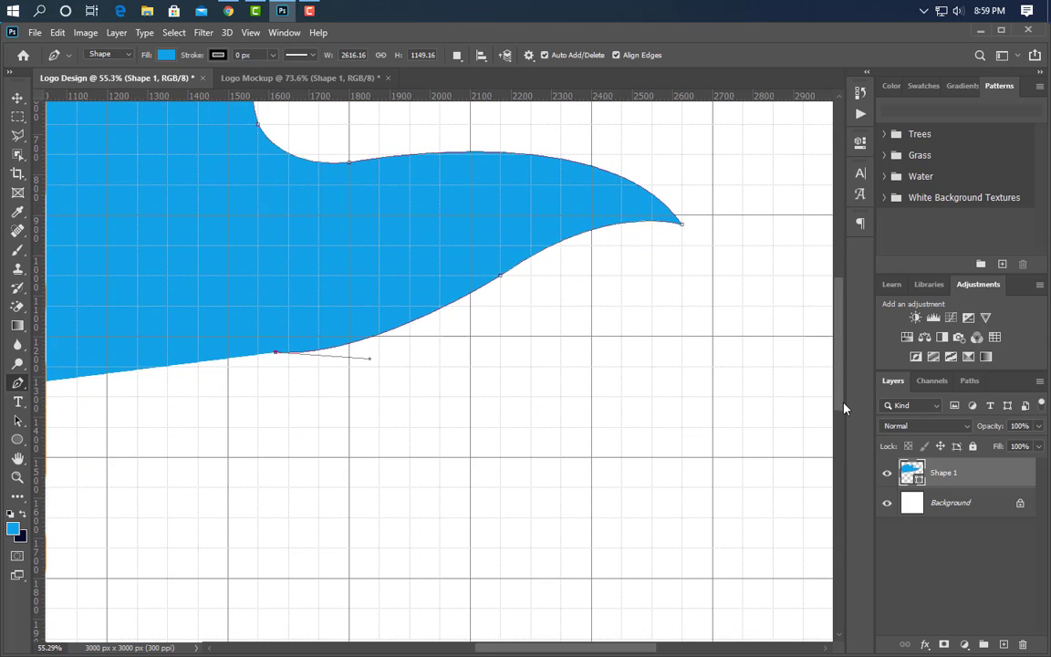
pyautogui.moveTo(470, 417); pyautogui.dragTo(608, 423)
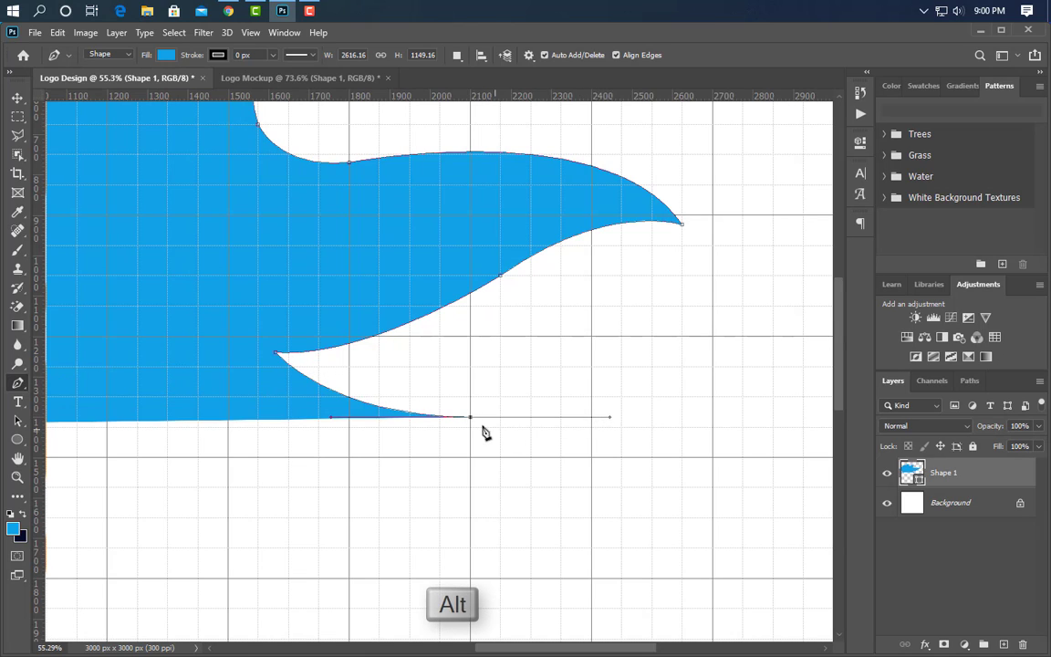
pyautogui.keyDown('alt'); pyautogui.click(470, 419); pyautogui.keyUp('alt')
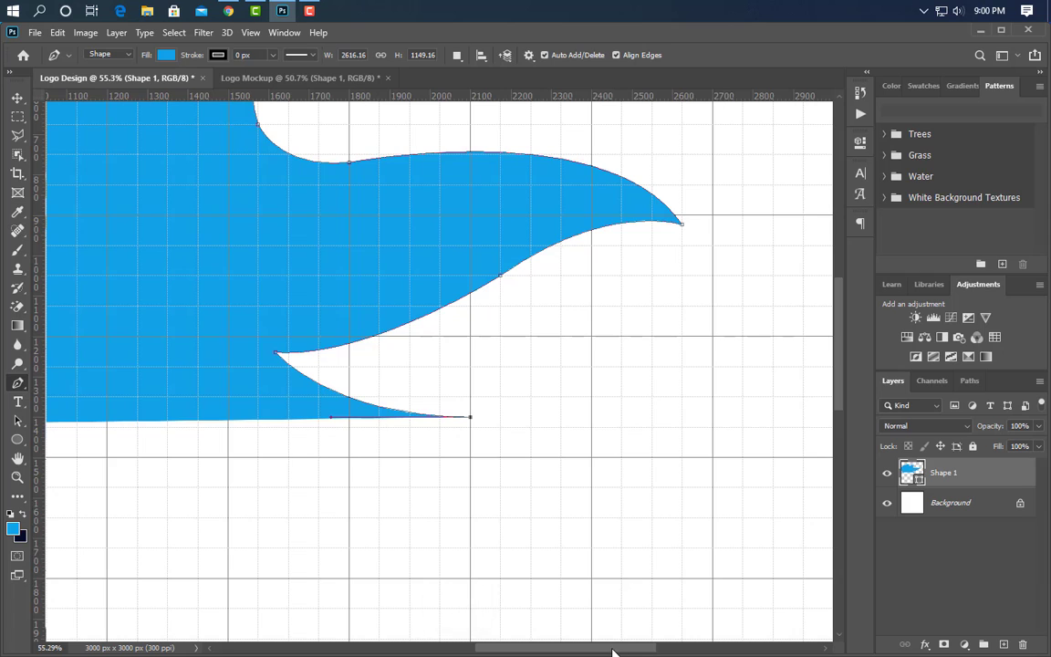
pyautogui.moveTo(612, 650); pyautogui.dragTo(556, 649)
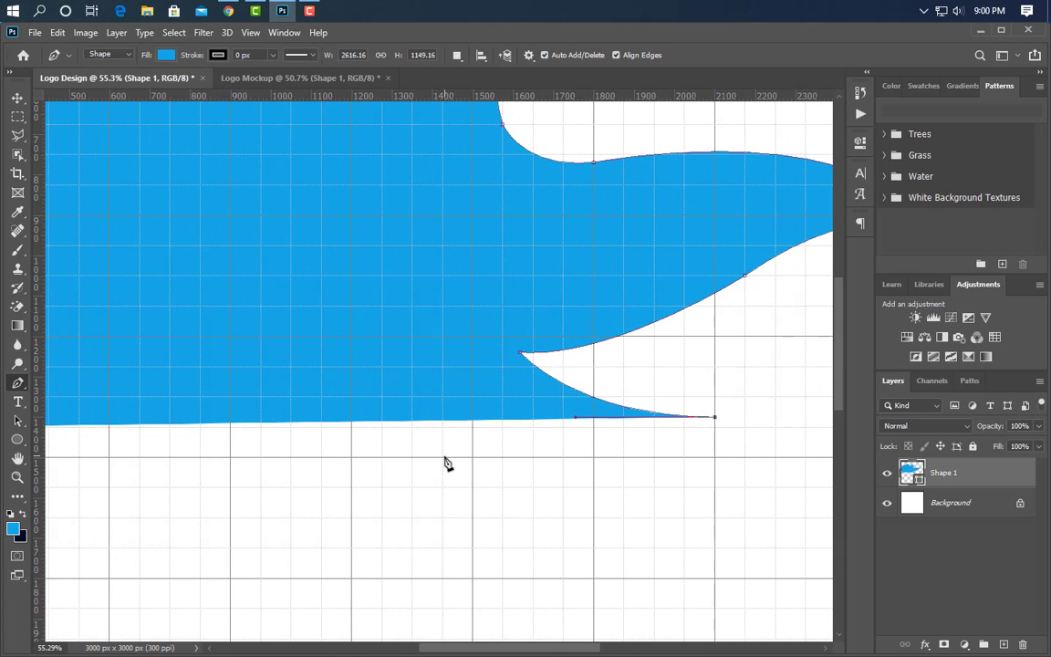
pyautogui.moveTo(442, 458); pyautogui.dragTo(278, 399)
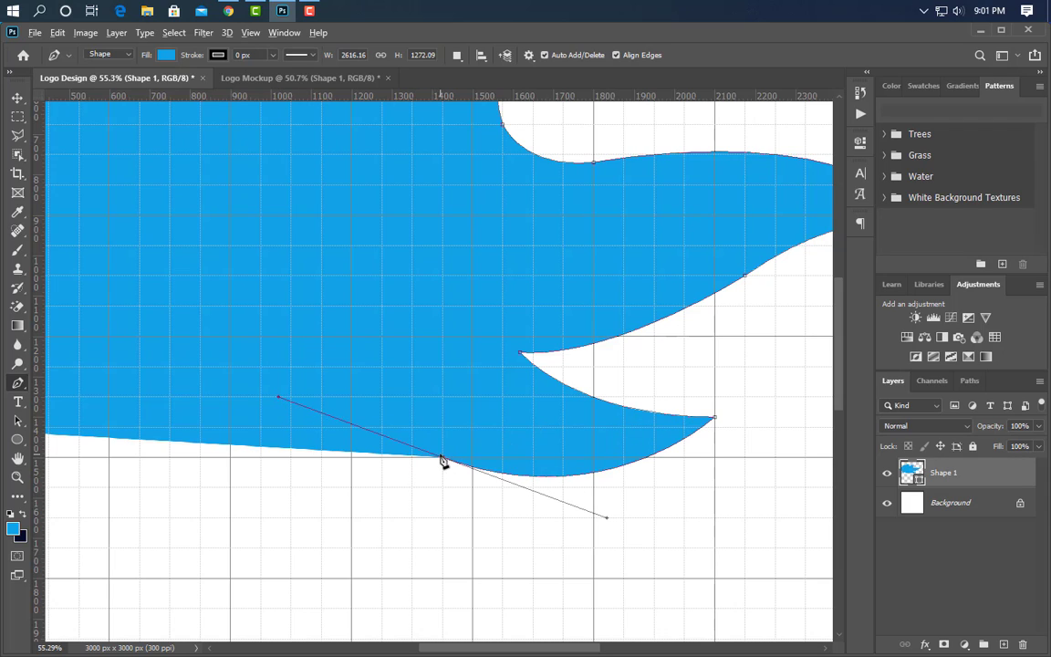
pyautogui.click(442, 458)
# - Shape the lower curl with curves through about 1100 × 1575 px to a pointed end at about 1200 × 1725 px
pyautogui.moveTo(310, 487); pyautogui.dragTo(290, 570)
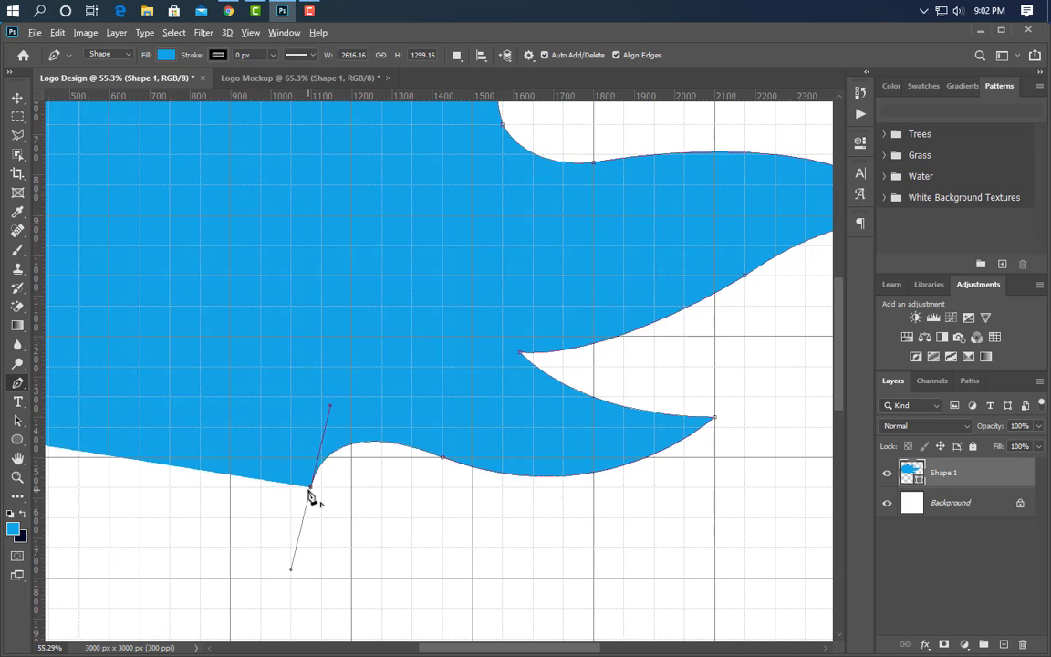
pyautogui.click(309, 491)
pyautogui.moveTo(351, 549); pyautogui.dragTo(405, 568)
pyautogui.keyDown('alt'); pyautogui.click(352, 549); pyautogui.keyUp('alt')
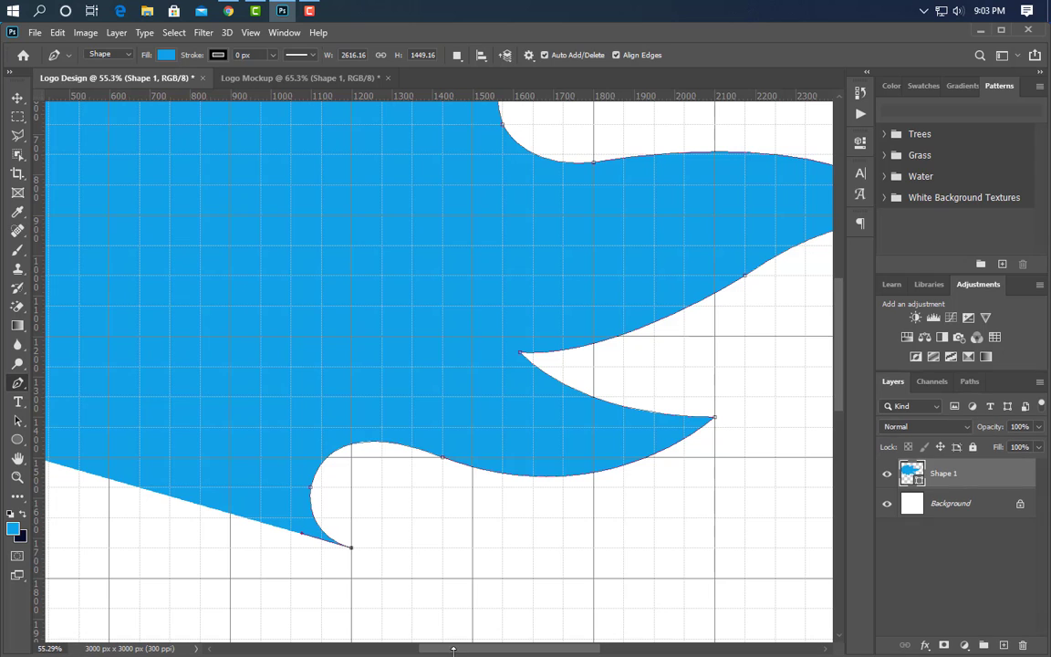
# - Round the outside of the lower curl through about 750 × 1575 px and up to an anchor at about 975 × 1200 px
pyautogui.moveTo(493, 648); pyautogui.dragTo(441, 652)
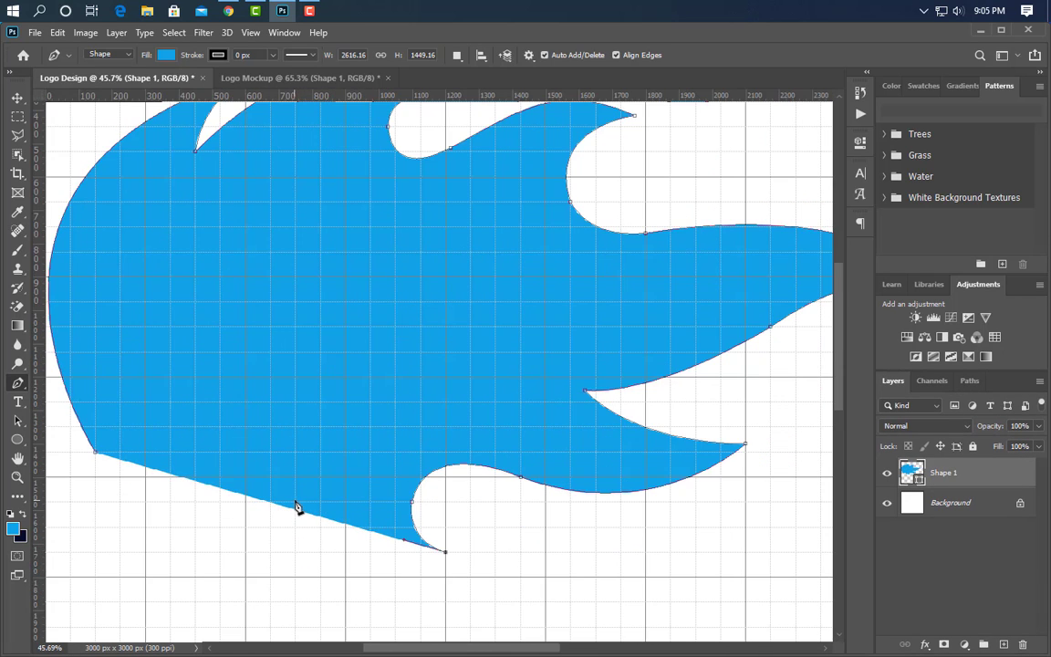
pyautogui.moveTo(296, 507); pyautogui.dragTo(263, 414)
pyautogui.click(371, 378)
# - Add a short inward curve from the upper end of the lower curl to a corner at about 995 × 1310 px
pyautogui.scroll(3, 478, 596)
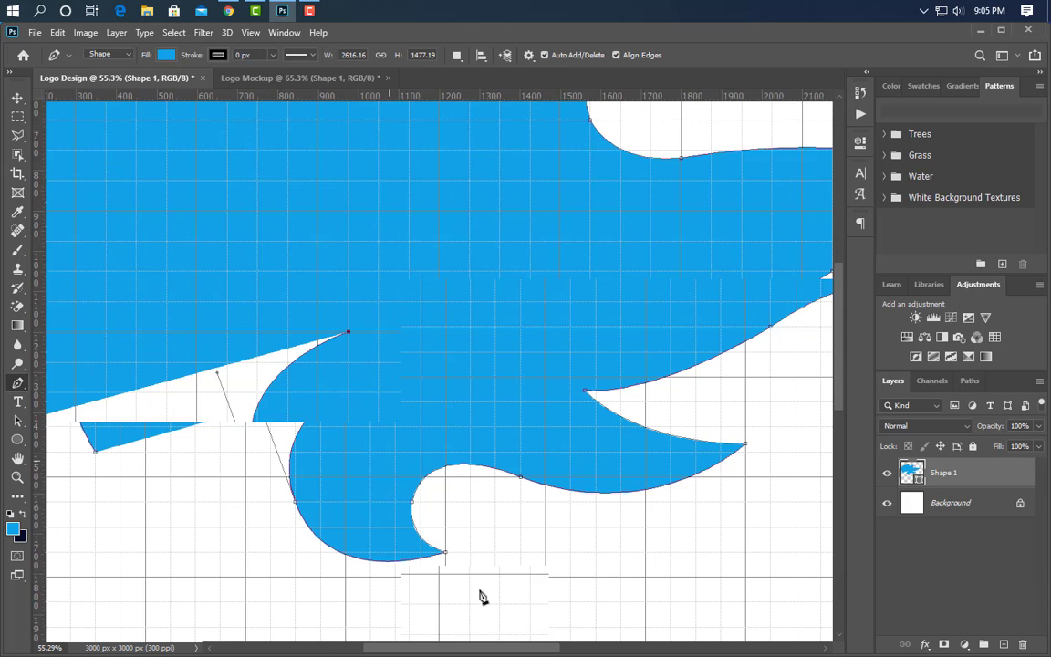
pyautogui.scroll(3, 286, 277)
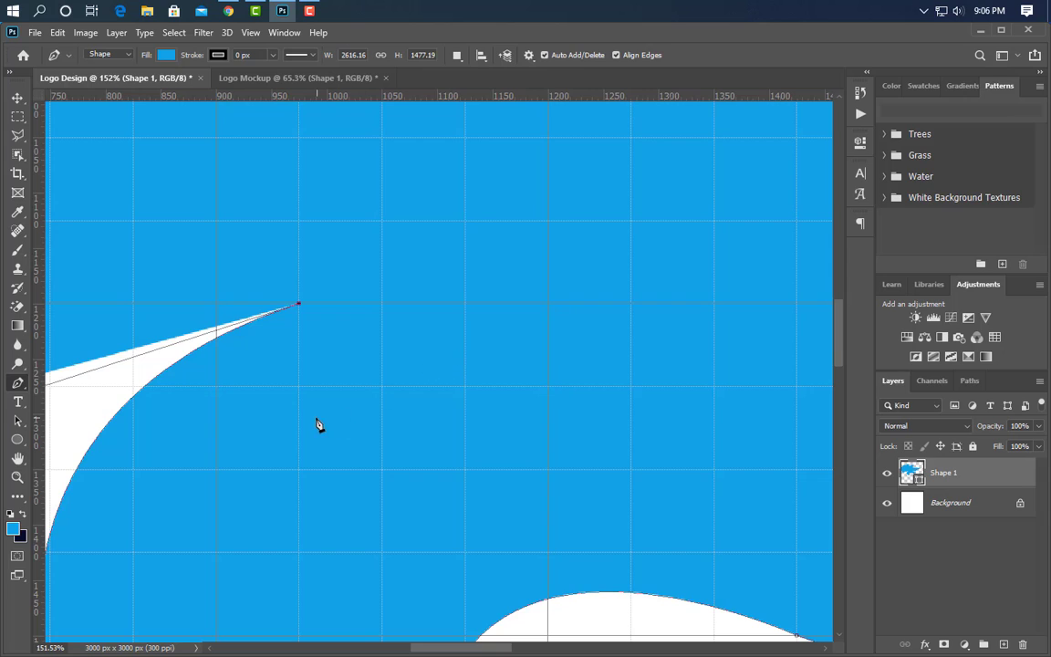
pyautogui.moveTo(319, 426); pyautogui.dragTo(370, 484)
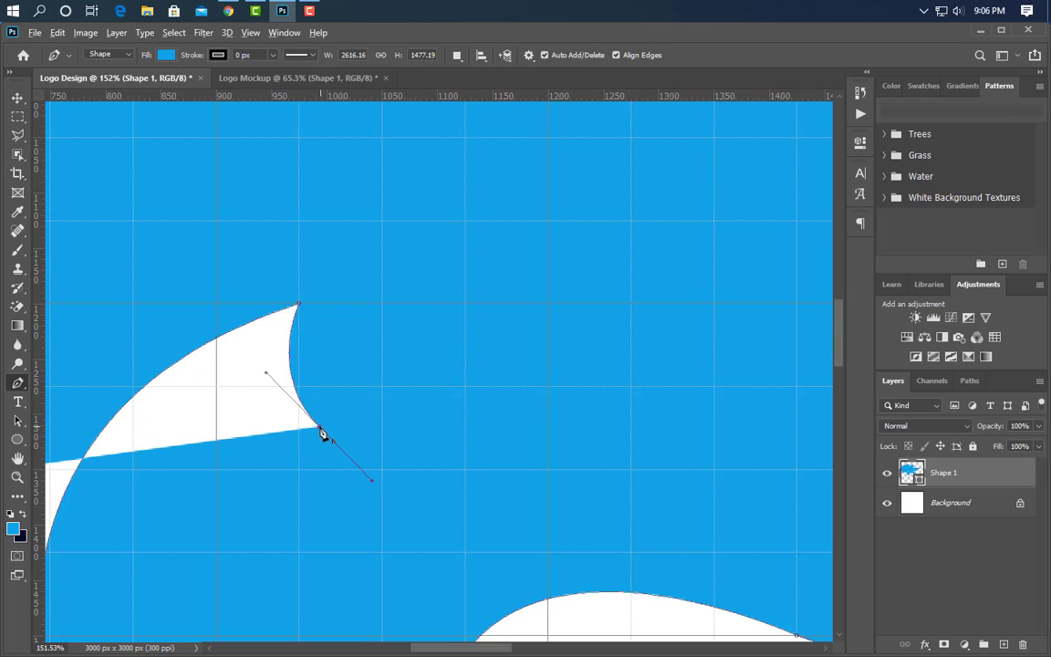
pyautogui.scroll(-4, 270, 413)
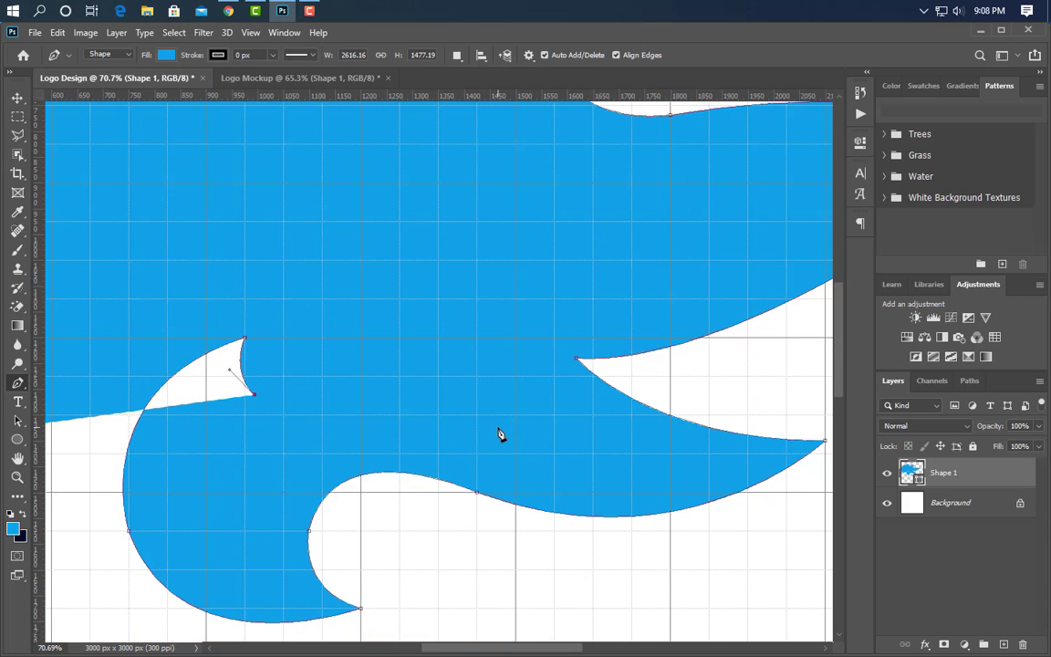
# - Cut a crescent above the lower curl with curves to corners at about 1470 × 1380 px and 1140 × 1145 px
pyautogui.moveTo(501, 429); pyautogui.dragTo(652, 552)
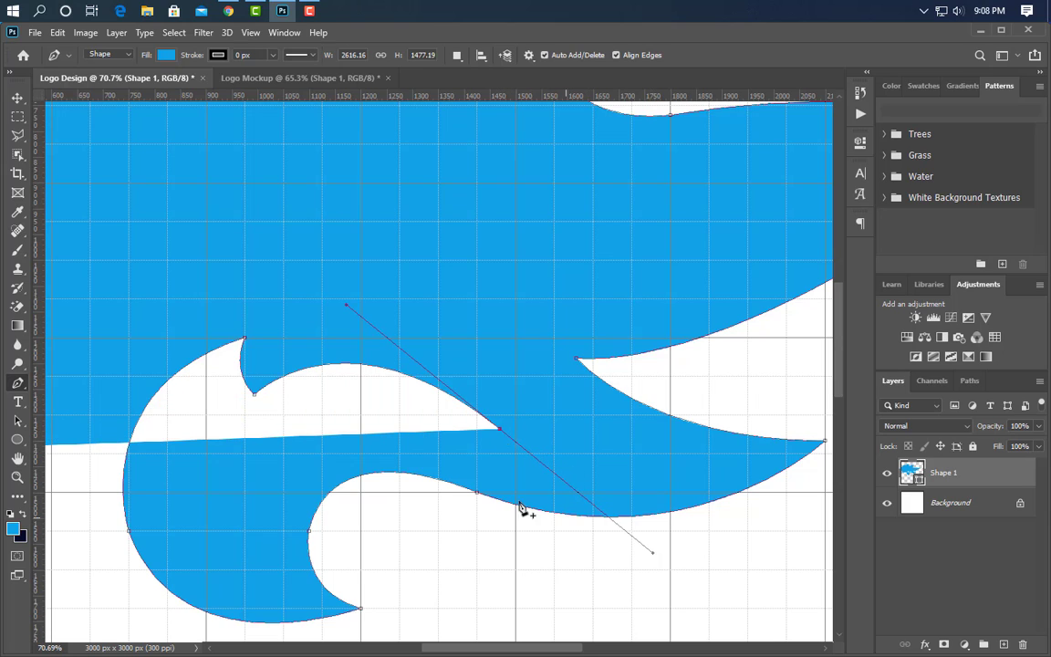
pyautogui.keyDown('alt'); pyautogui.click(500, 429); pyautogui.keyUp('alt')
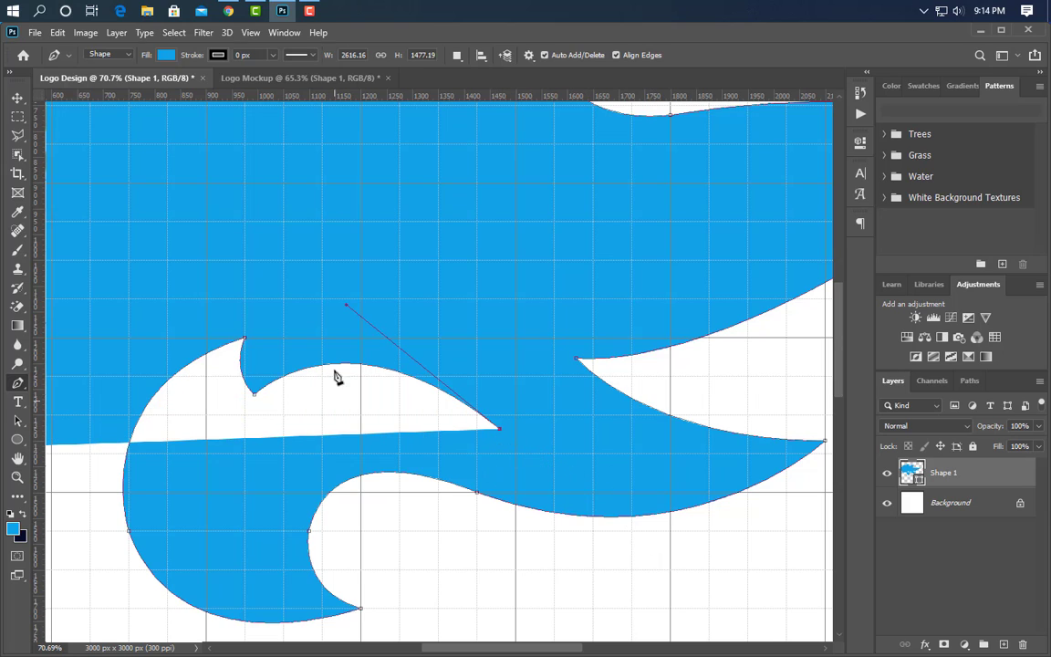
pyautogui.moveTo(331, 310); pyautogui.dragTo(128, 279)
pyautogui.keyDown('alt'); pyautogui.click(331, 311); pyautogui.keyUp('alt')
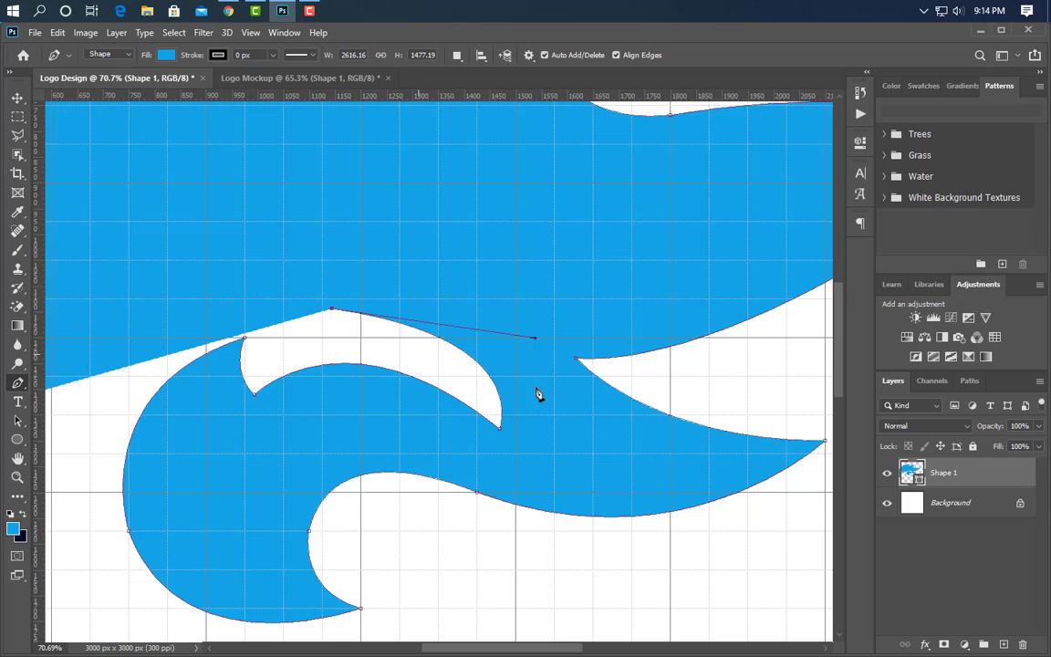
# - Form the blunt snout with curves to about 1535 × 1160 px and 1465 × 990 px, ending at a corner near 1300 × 955 px
pyautogui.moveTo(533, 317); pyautogui.dragTo(631, 361)
pyautogui.click(534, 319)
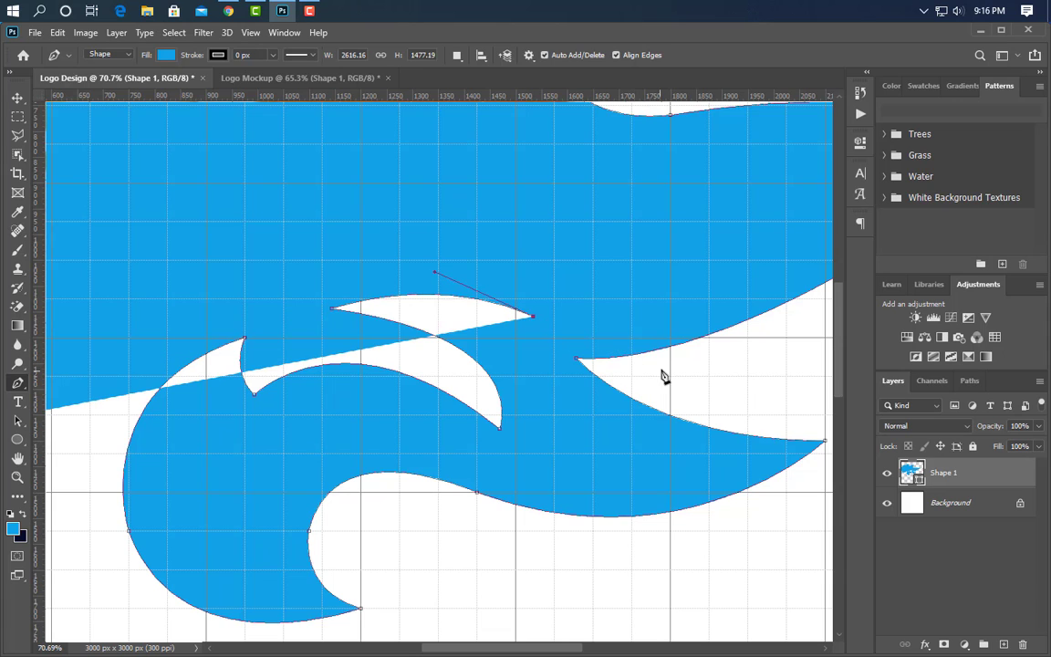
pyautogui.scroll(5, 475, 170)
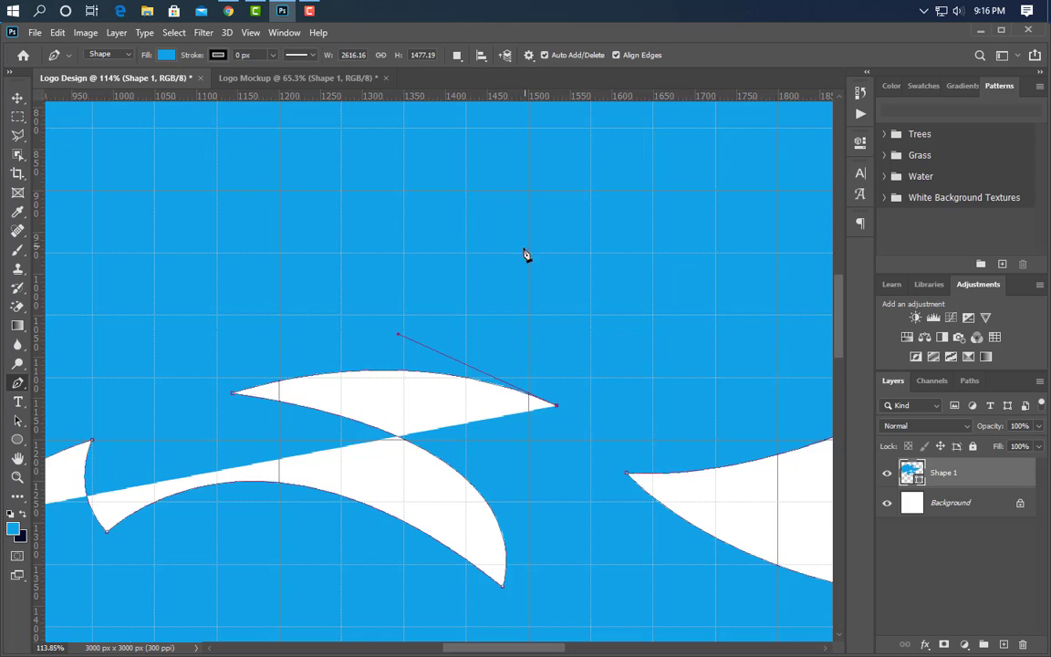
pyautogui.moveTo(500, 265); pyautogui.dragTo(425, 253)
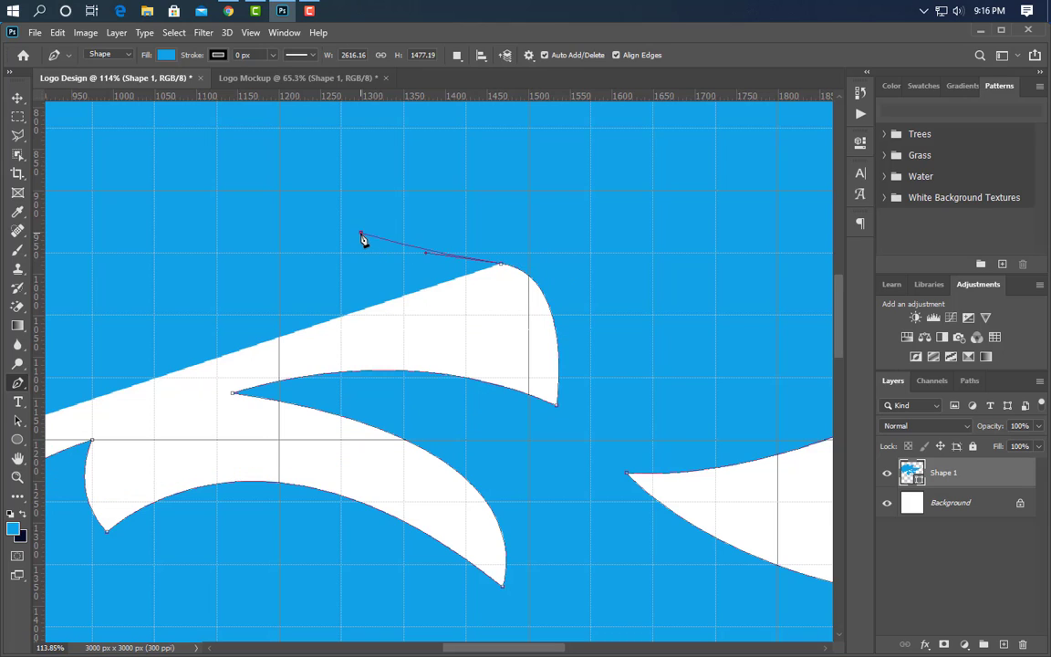
pyautogui.click(361, 235)
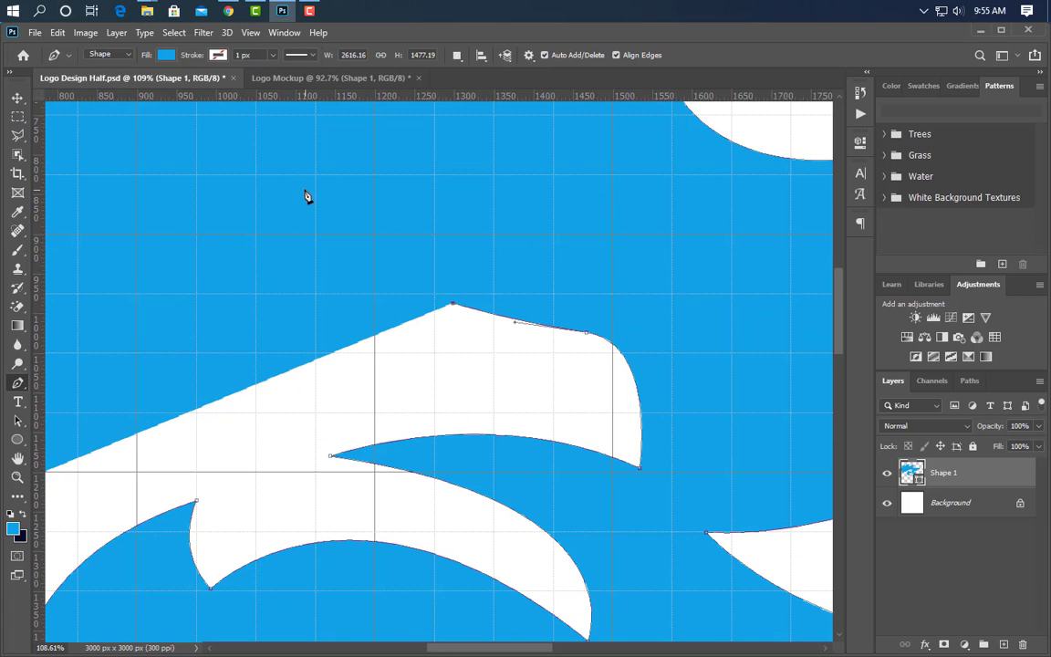
# - Continue the inner edge with curves up to corners at about 1110 × 845 px and 840 × 510 px
pyautogui.moveTo(304, 191); pyautogui.dragTo(196, 162)
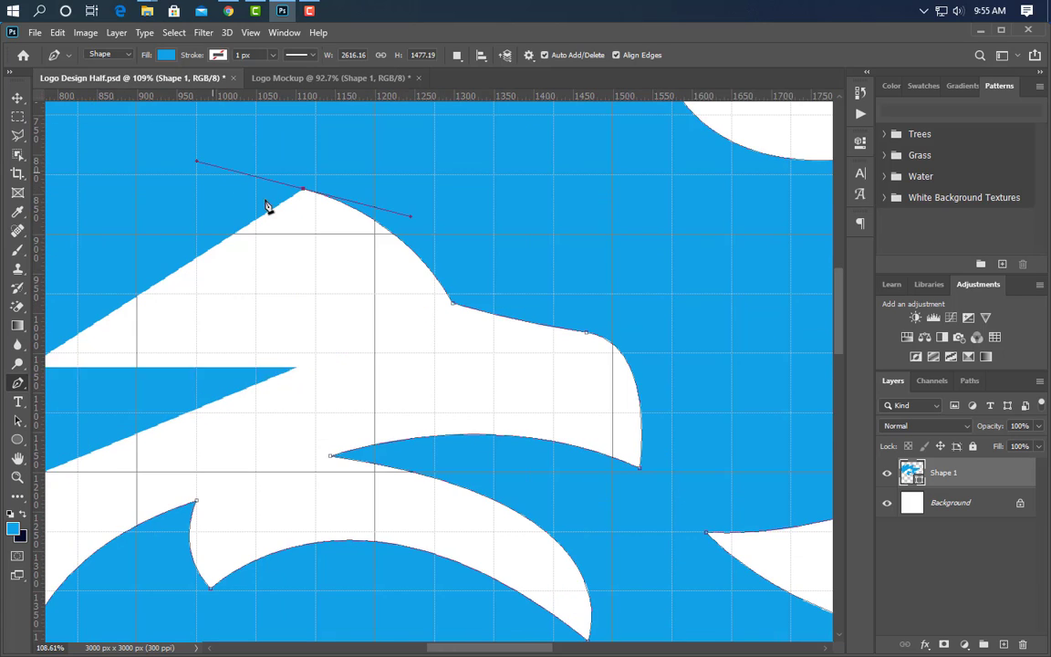
pyautogui.keyDown('alt'); pyautogui.click(304, 191); pyautogui.keyUp('alt')
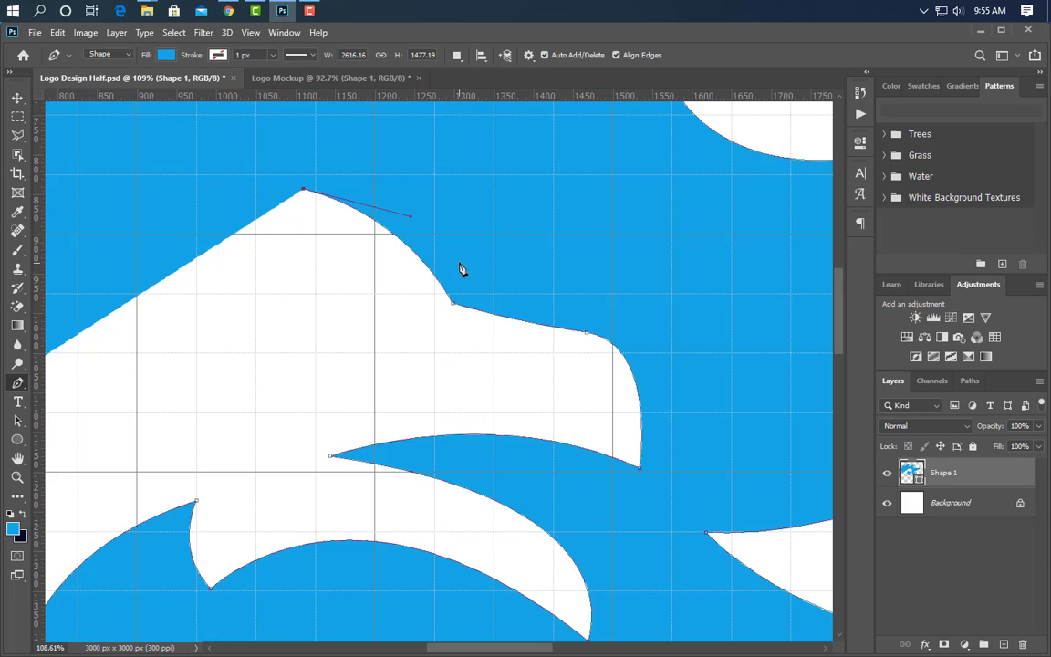
pyautogui.scroll(-2, 497, 411)
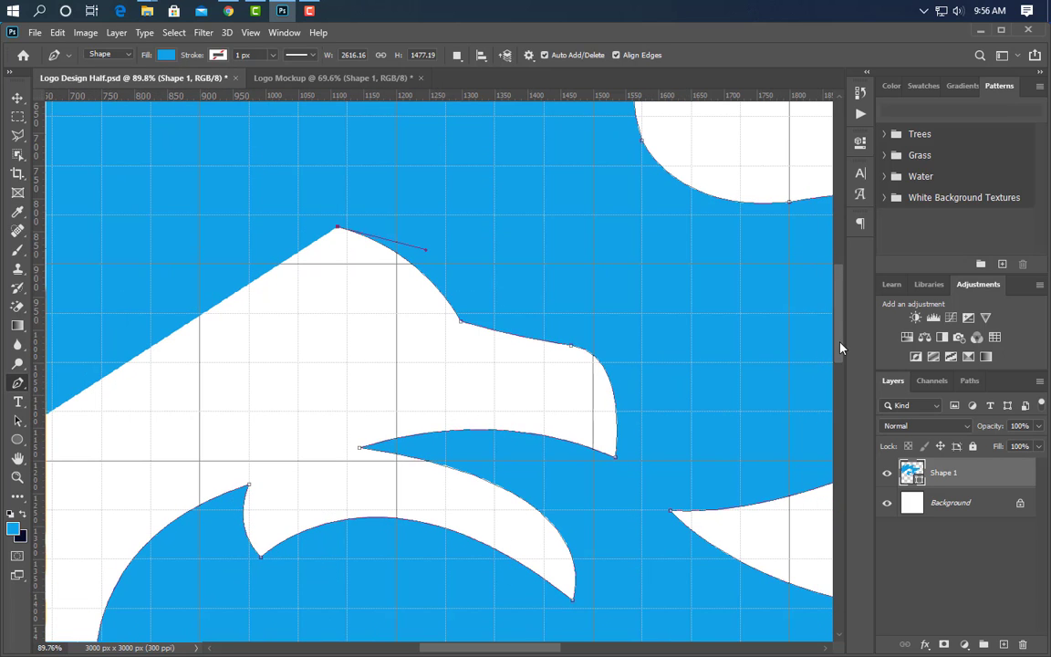
pyautogui.moveTo(840, 343); pyautogui.dragTo(841, 312)
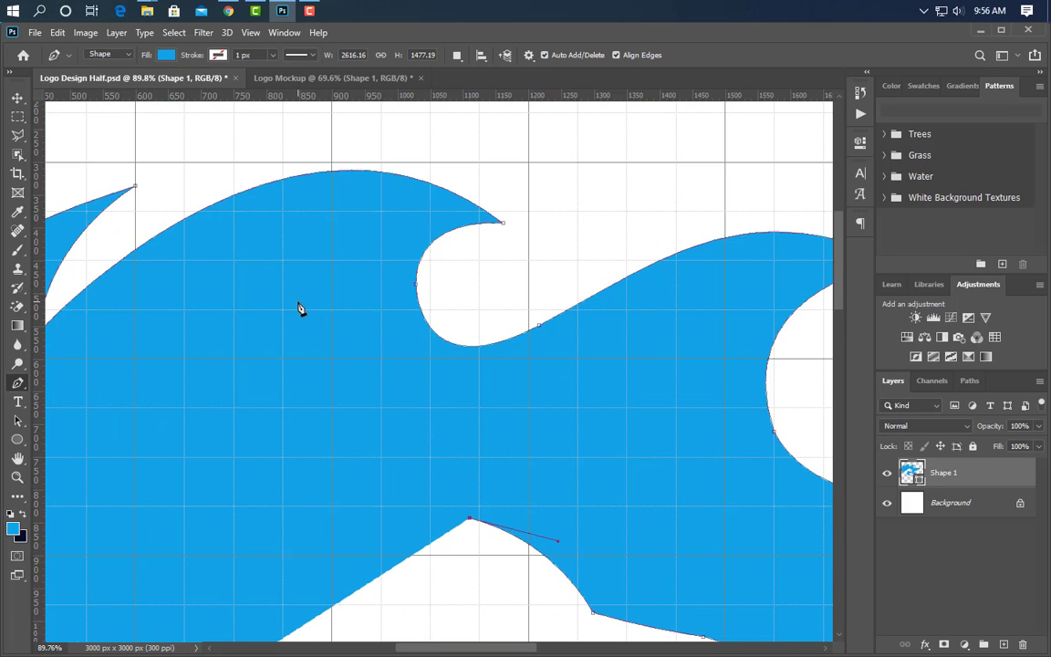
pyautogui.moveTo(294, 301); pyautogui.dragTo(294, 112)
pyautogui.click(293, 302)
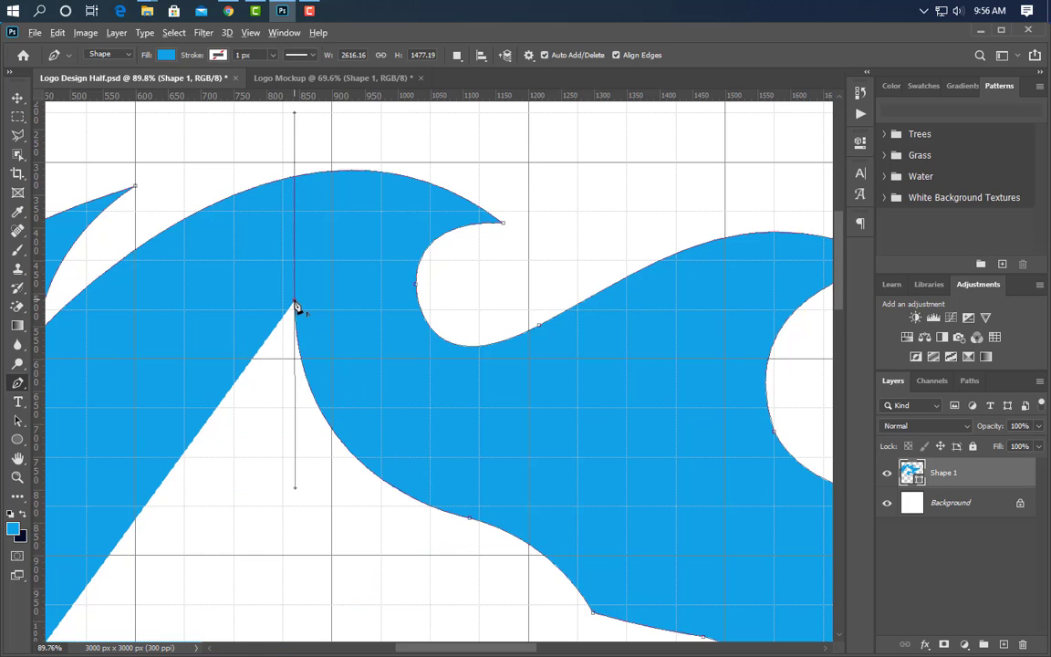
# - Curve the inner edge down to a corner at about 825 × 770 px and across to another at about 505 × 770 px
pyautogui.scroll(-3, 287, 398)
pyautogui.moveTo(281, 387); pyautogui.dragTo(343, 492)
pyautogui.click(284, 390)
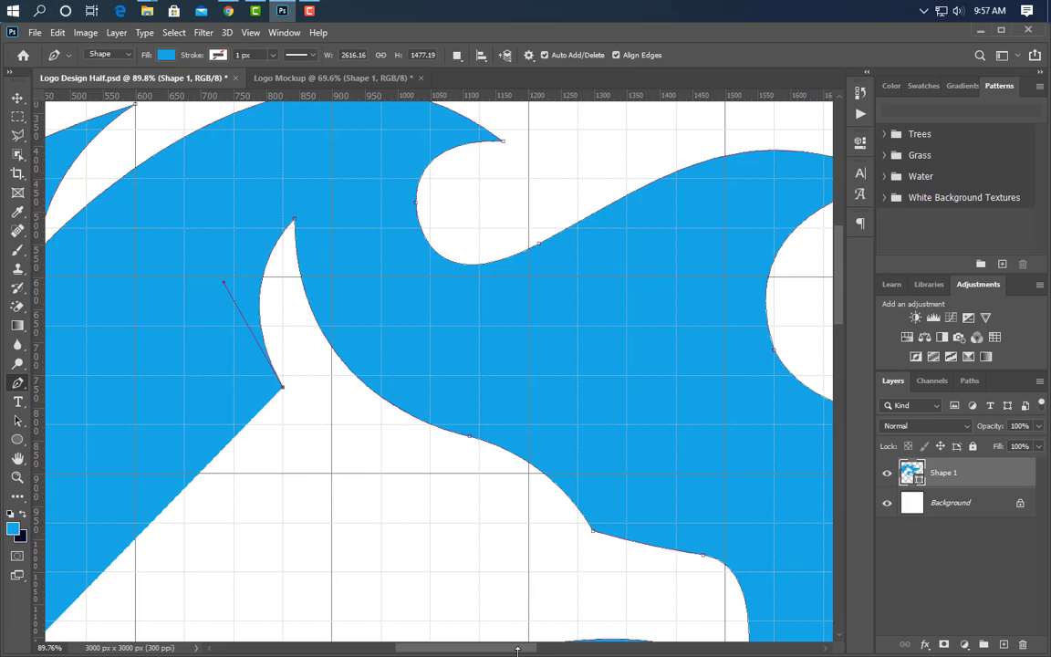
pyautogui.moveTo(517, 650); pyautogui.dragTo(481, 651)
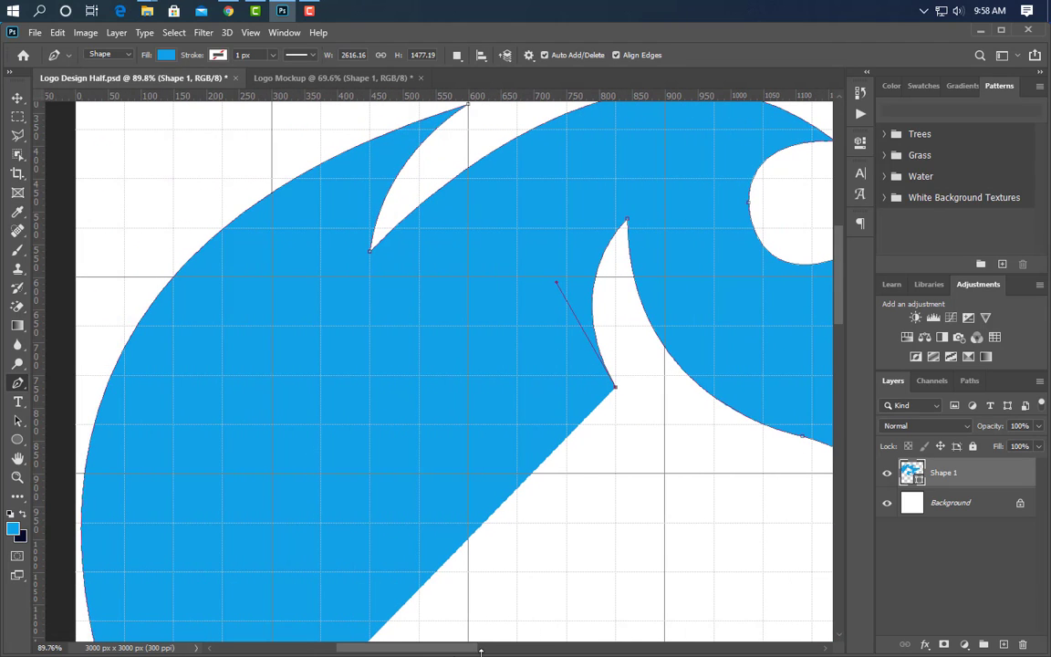
pyautogui.moveTo(407, 390); pyautogui.dragTo(308, 476)
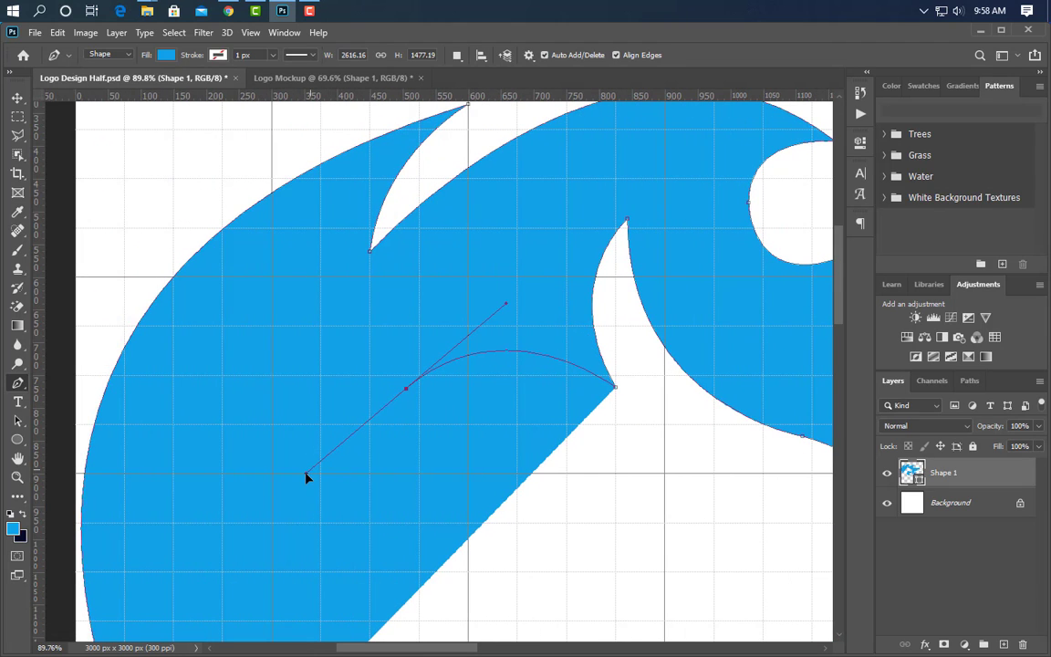
pyautogui.click(407, 389)
# - Shape the first inner spike with curves to a tip at about 770 × 845 px and back to a corner at about 350 × 900 px
pyautogui.hscroll(1, 511, 438)
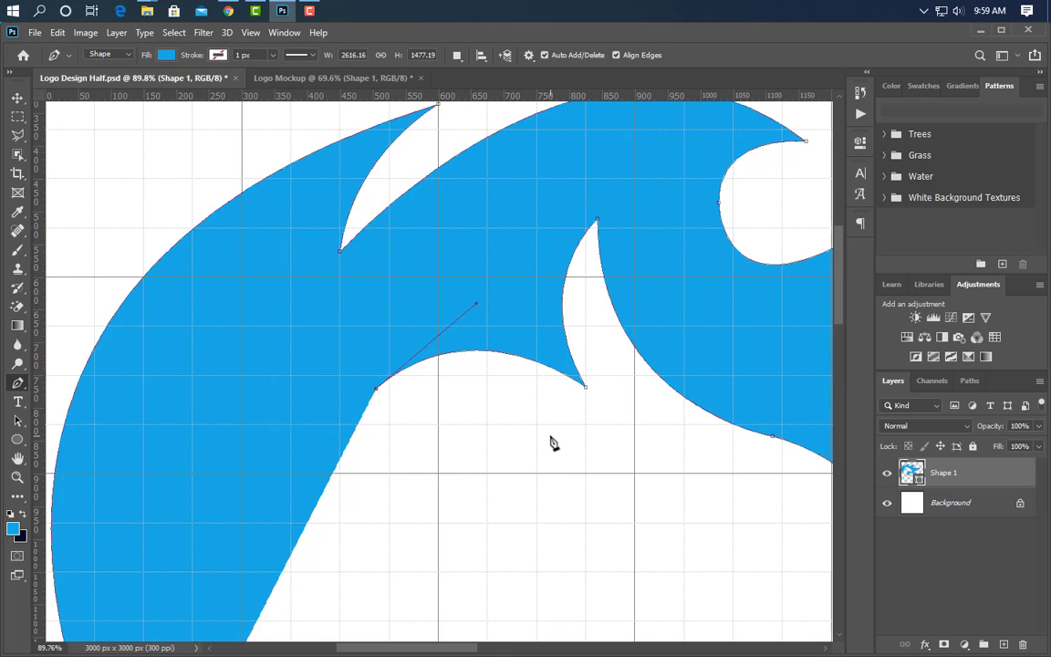
pyautogui.moveTo(550, 436); pyautogui.dragTo(609, 508)
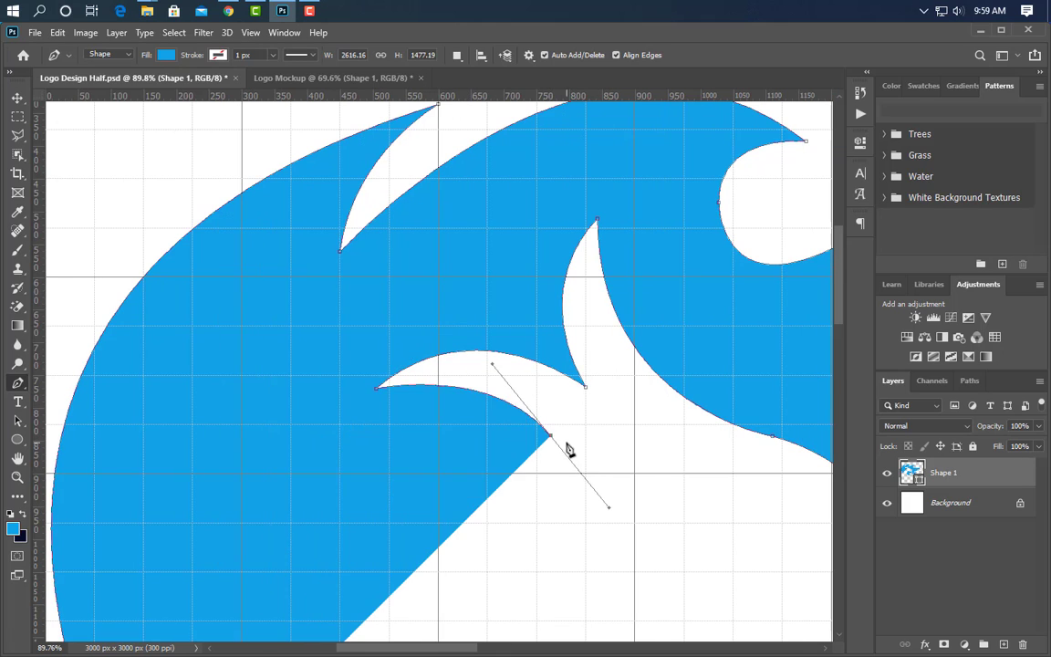
pyautogui.click(551, 438)
pyautogui.moveTo(275, 474); pyautogui.dragTo(174, 561)
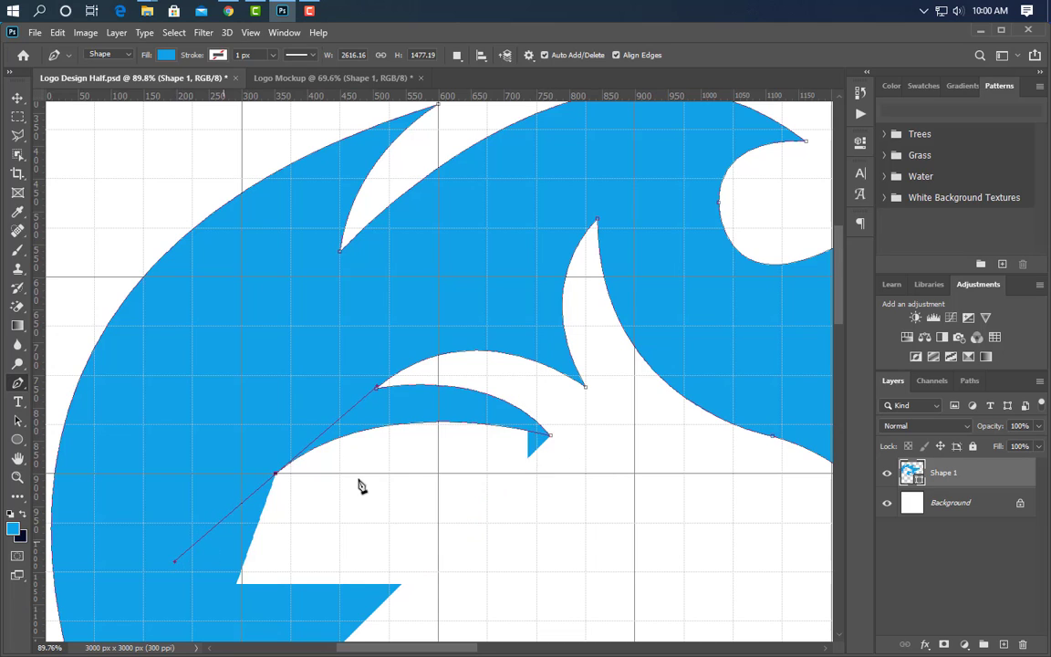
pyautogui.click(275, 474)
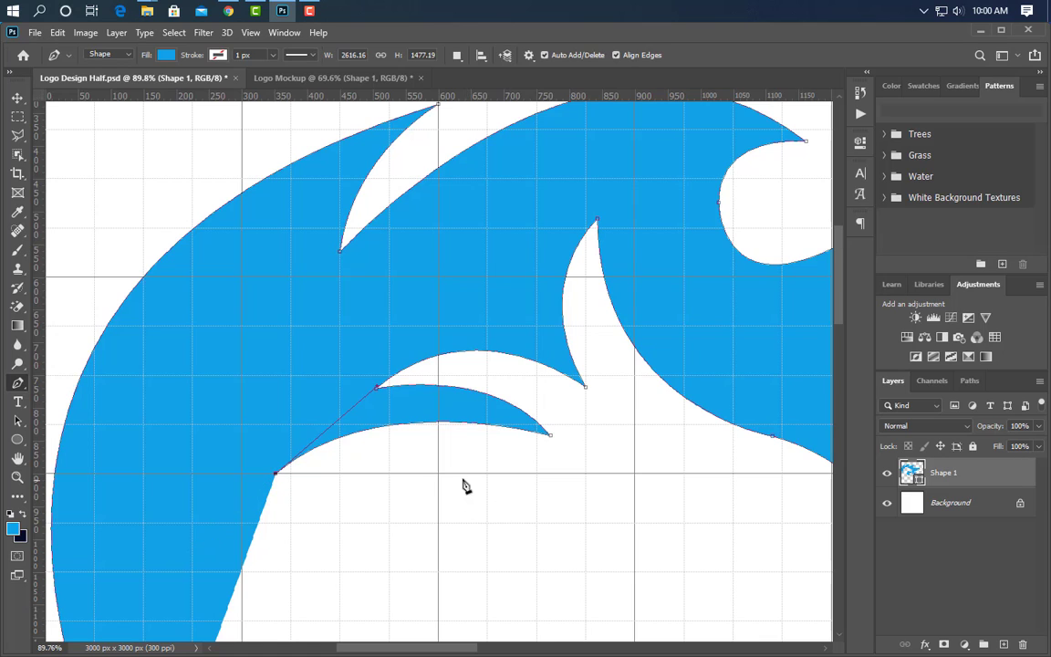
# - Shape the second inner spike with curves to a tip at about 645 × 900 px and back to a corner at about 275 × 1050 px
pyautogui.moveTo(467, 474); pyautogui.dragTo(546, 517)
pyautogui.click(468, 476)
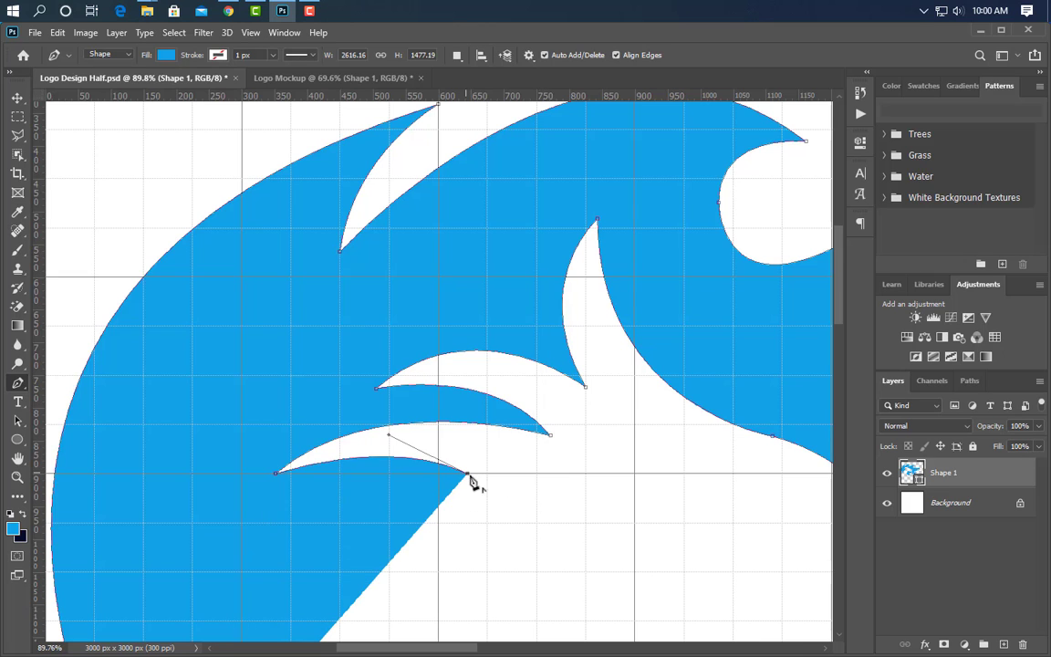
pyautogui.scroll(-5, 587, 589)
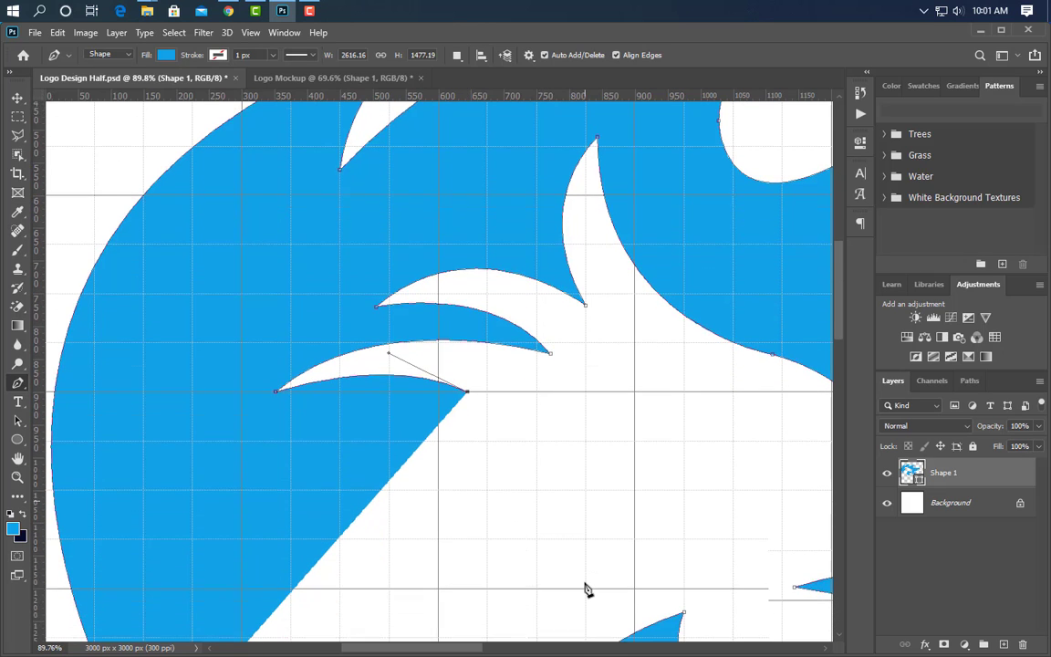
pyautogui.moveTo(471, 646); pyautogui.dragTo(441, 650)
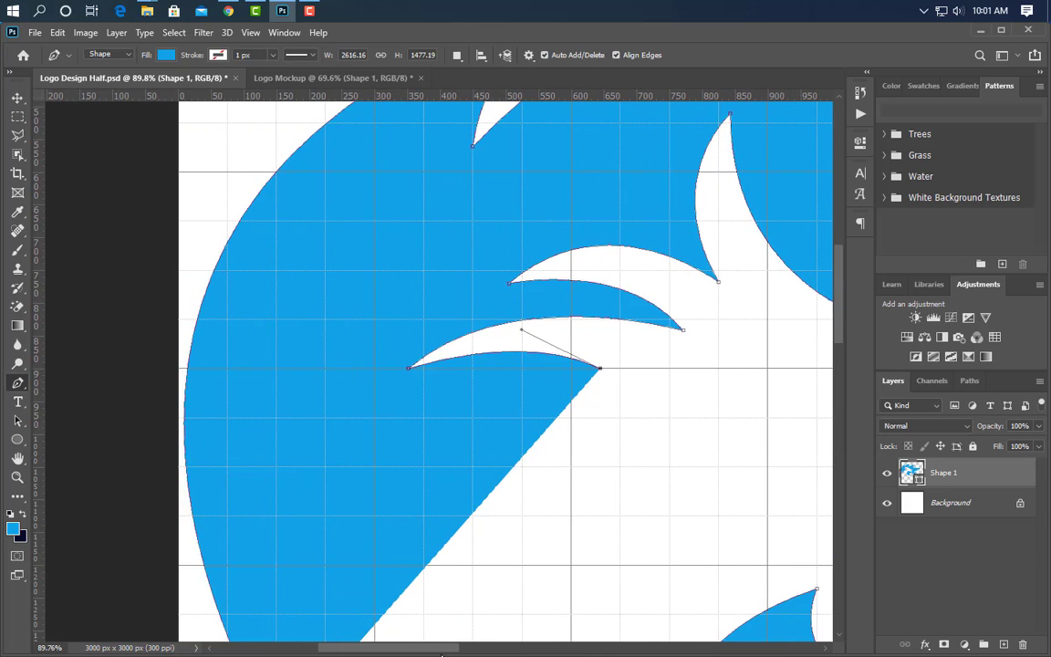
pyautogui.moveTo(358, 467); pyautogui.dragTo(287, 566)
pyautogui.click(358, 468)
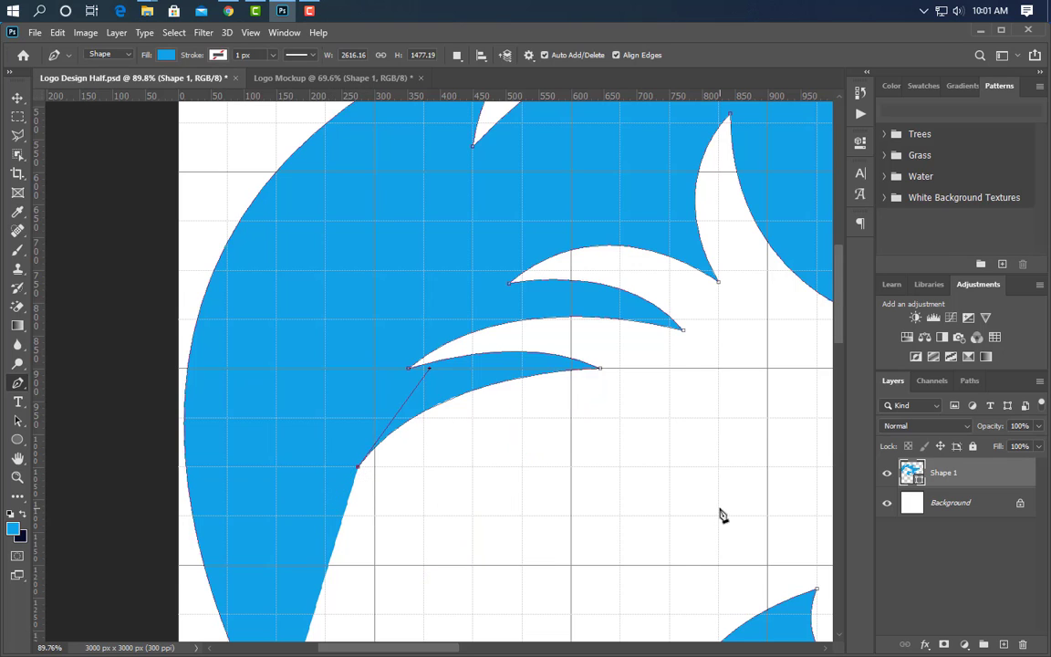
# - Add the last inner spike's tip at about 505 × 995 px and close the path with a curve to its starting anchor near 150 × 1460 px
pyautogui.hscroll(3, 379, 438)
pyautogui.moveTo(376, 430); pyautogui.dragTo(447, 459)
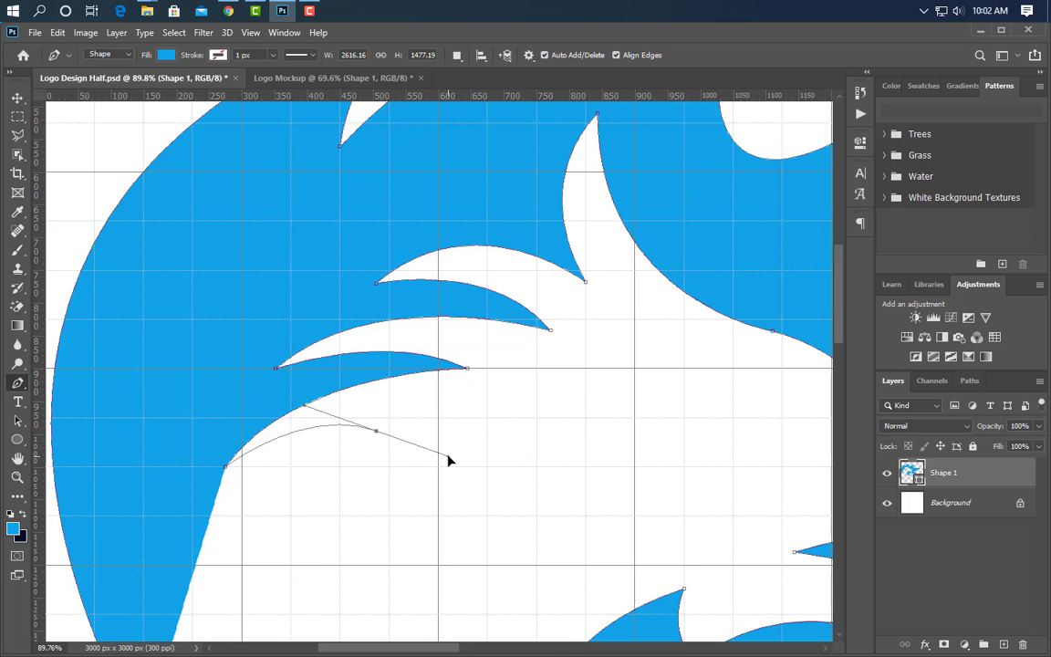
pyautogui.keyDown('alt'); pyautogui.click(375, 432); pyautogui.keyUp('alt')
pyautogui.scroll(1, 537, 500)
pyautogui.moveTo(844, 307); pyautogui.dragTo(847, 393)
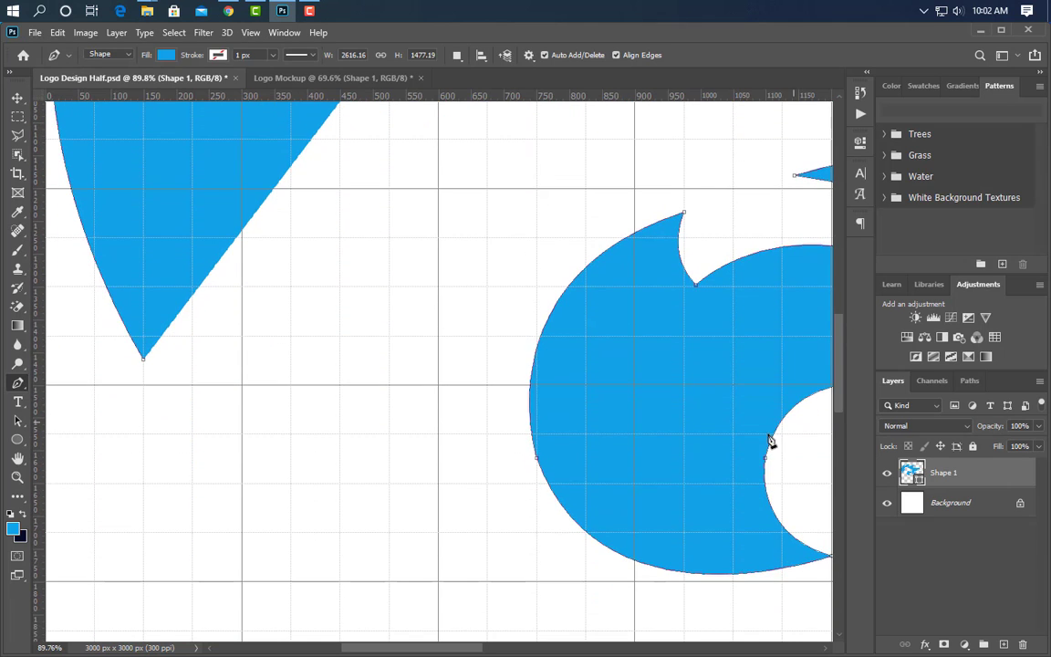
pyautogui.scroll(-2, 769, 444)
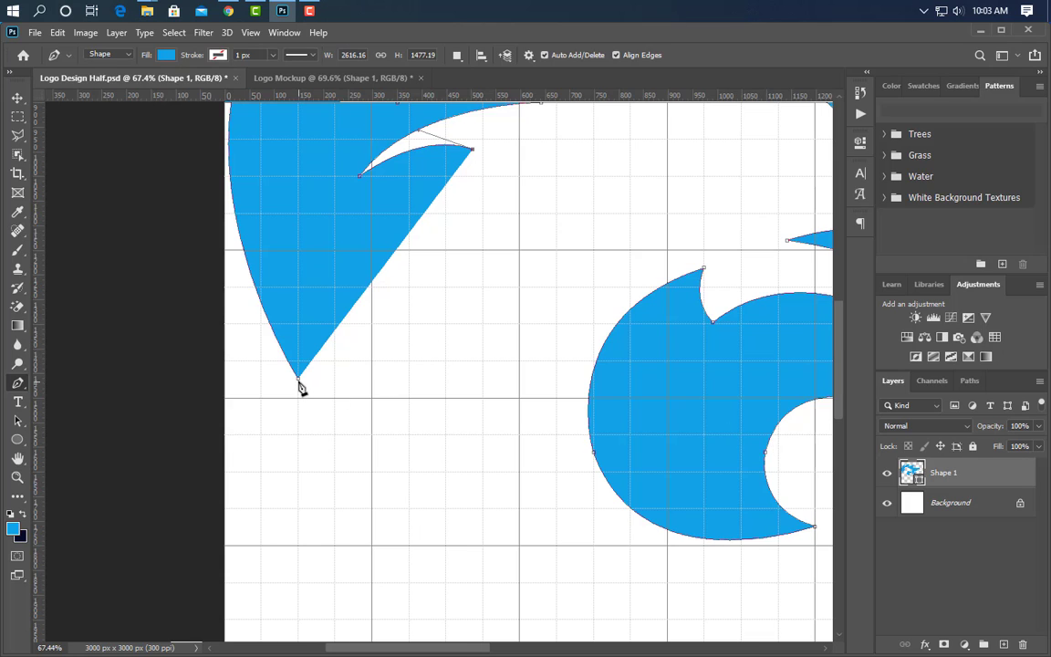
pyautogui.moveTo(299, 383); pyautogui.dragTo(269, 532)
pyautogui.hscroll(3, 547, 429)
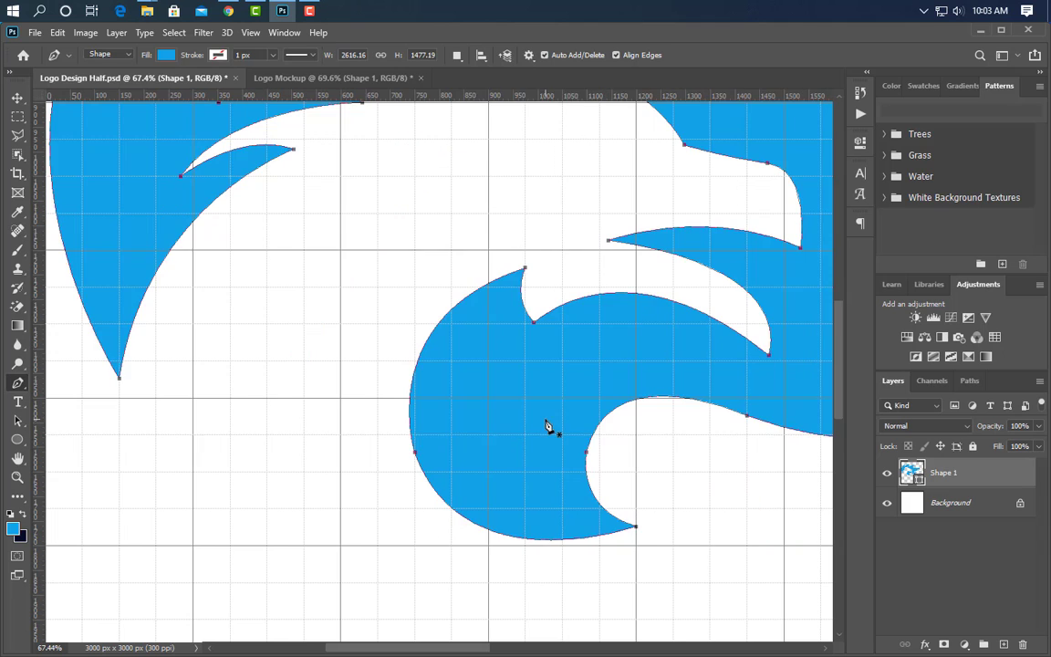
# - Draw a blue ellipse about 124 × 48 px with the Ellipse tool in the white area beneath the shape's inner edge, near 1097 × 949 px
pyautogui.scroll(-6, 422, 454)
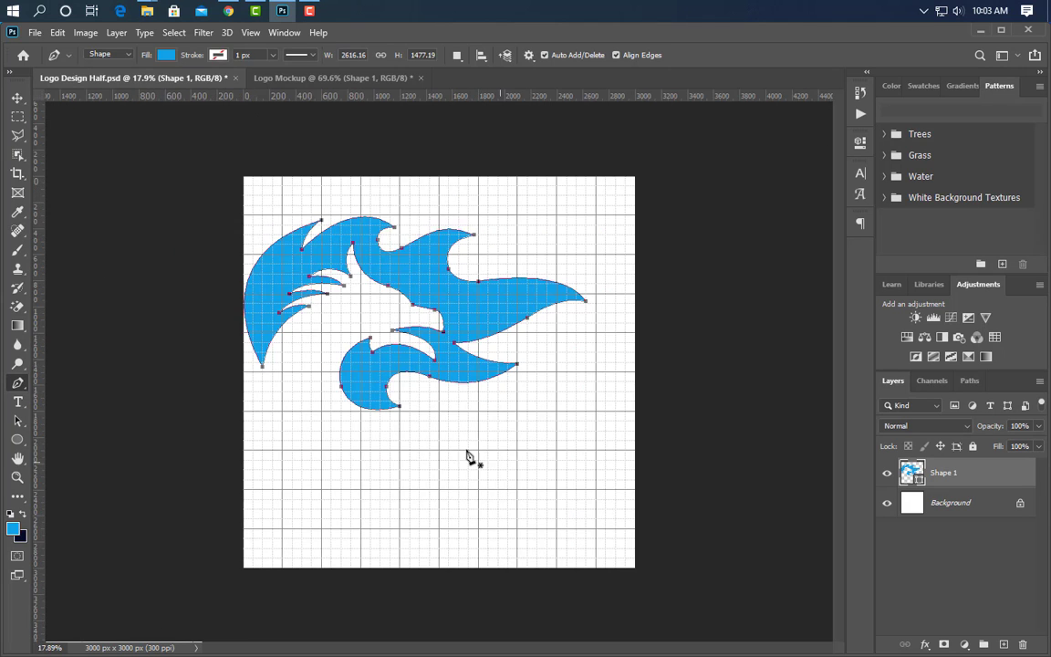
pyautogui.scroll(1, 465, 483)
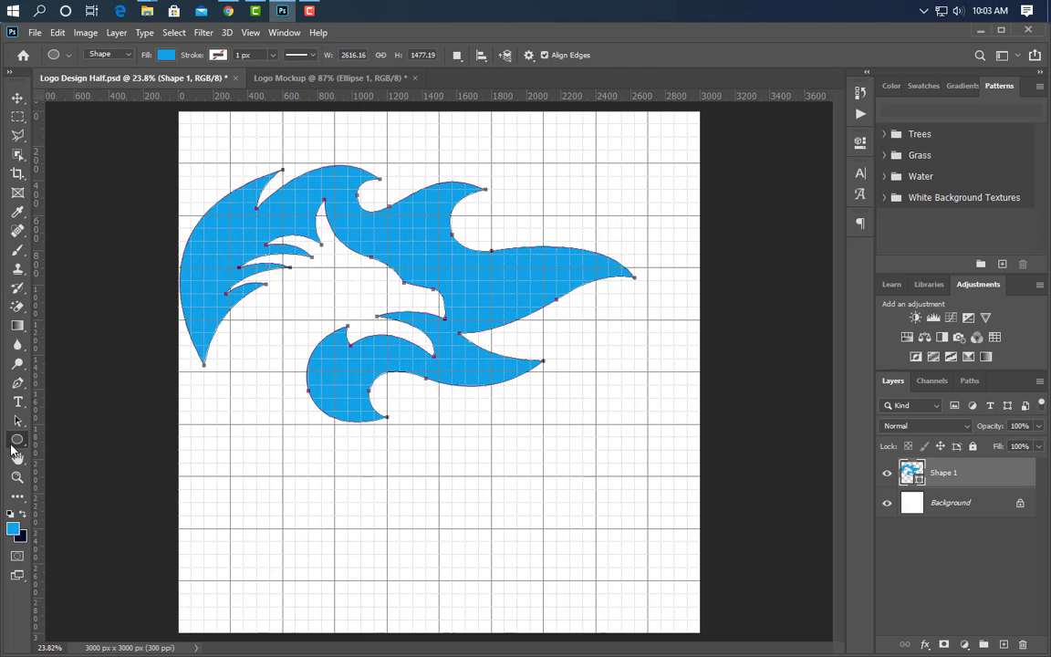
pyautogui.rightClick(17, 441)
pyautogui.click(64, 467)
pyautogui.scroll(2, 363, 258)
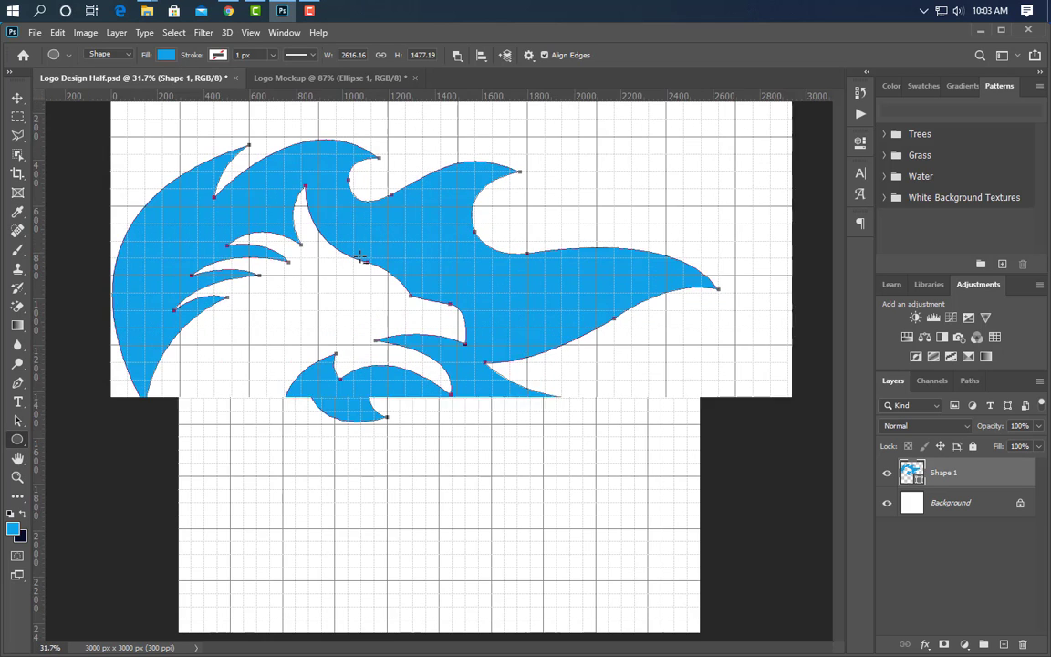
pyautogui.scroll(5, 362, 259)
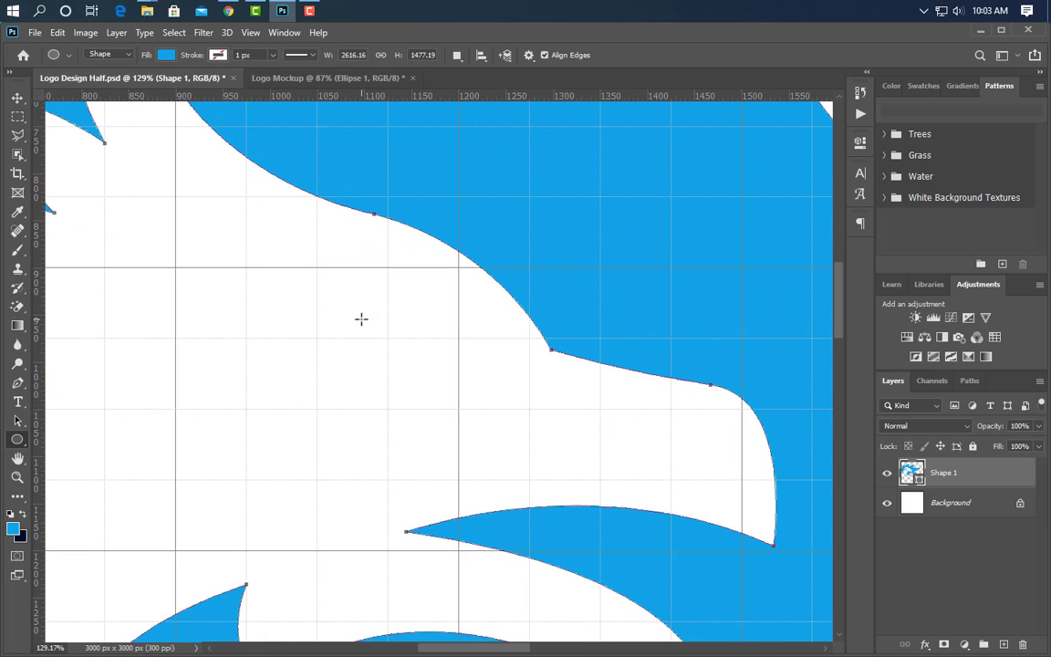
pyautogui.moveTo(361, 314); pyautogui.dragTo(478, 358)
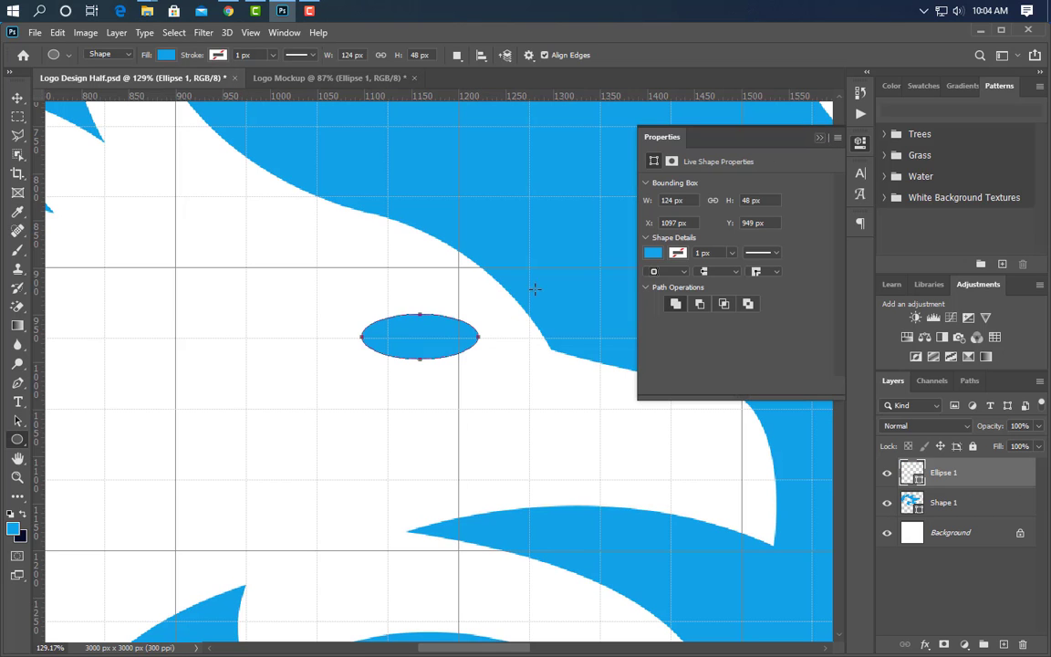
# - Stretch the small ellipse upward to 112.90% of its height
pyautogui.hotkey('ctrl', 't')
pyautogui.moveTo(417, 316); pyautogui.dragTo(418, 308)
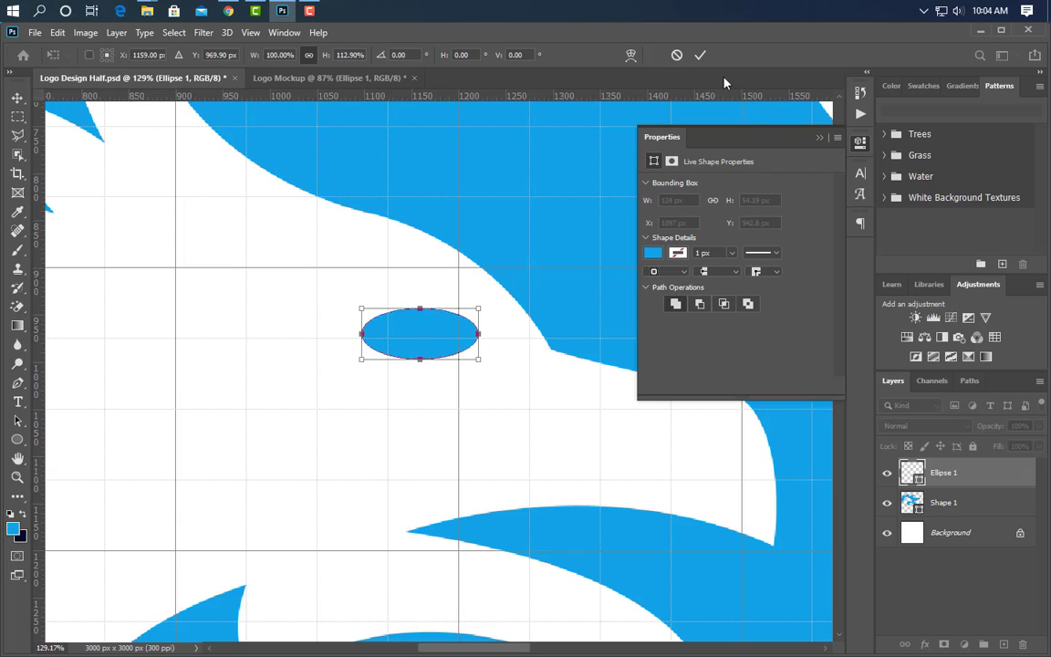
pyautogui.click(820, 137)
# - Rotate the ellipse 32.27° and move its centre to about 1162 × 956 px
pyautogui.moveTo(526, 340); pyautogui.dragTo(533, 363)
pyautogui.moveTo(436, 347); pyautogui.dragTo(438, 334)
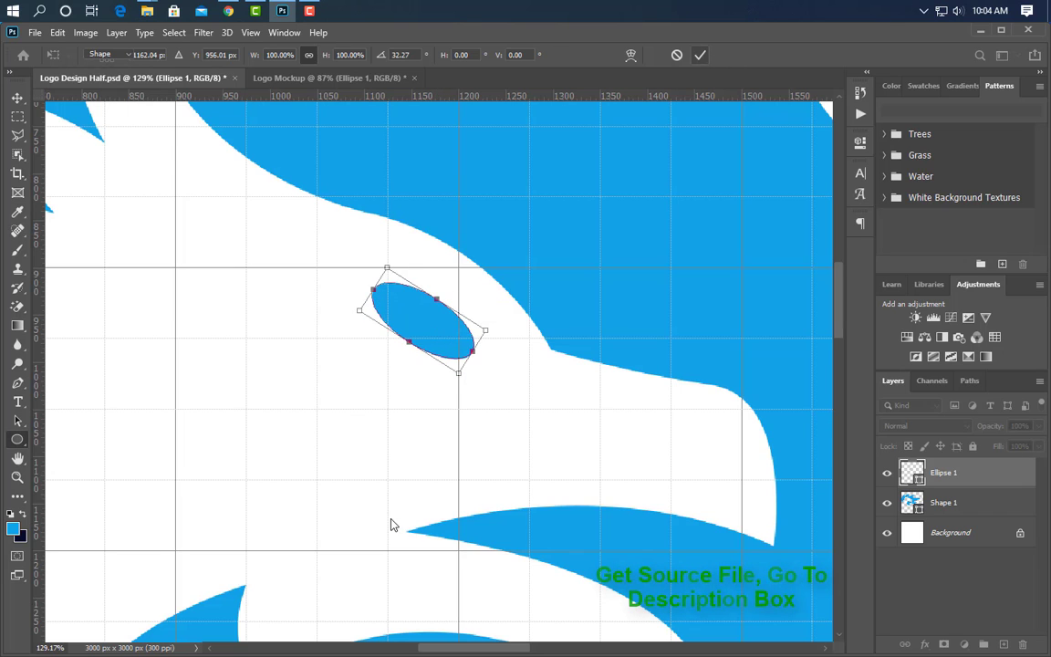
pyautogui.press('Return')
pyautogui.click(469, 270)
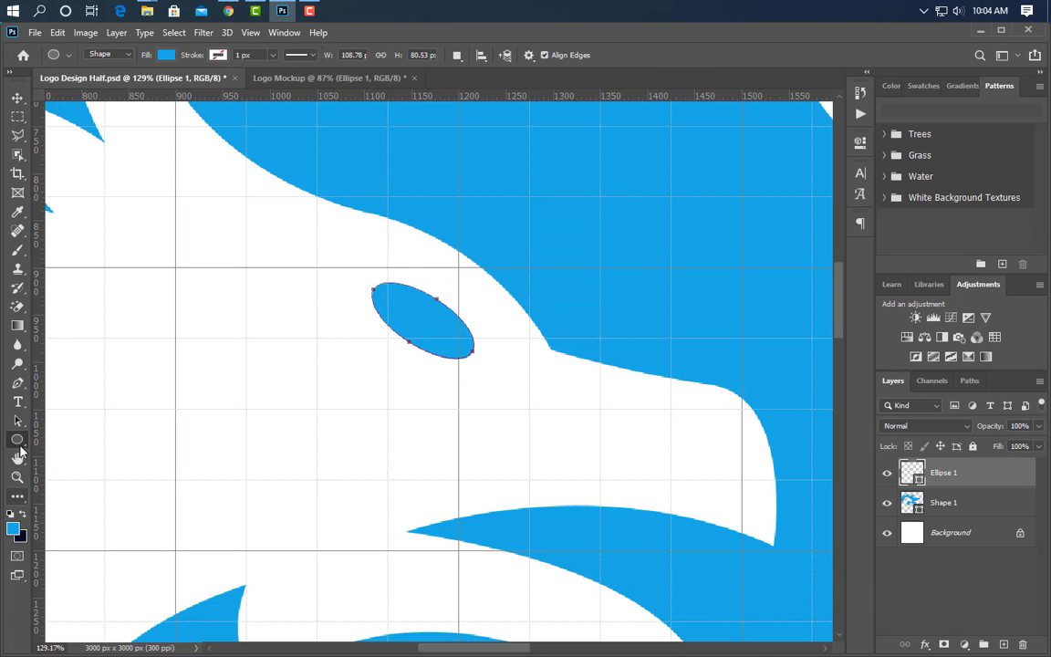
# - Draw a blue circle about 70 px across on a new layer in the white area just beneath the eye ellipse
pyautogui.click(1001, 645)
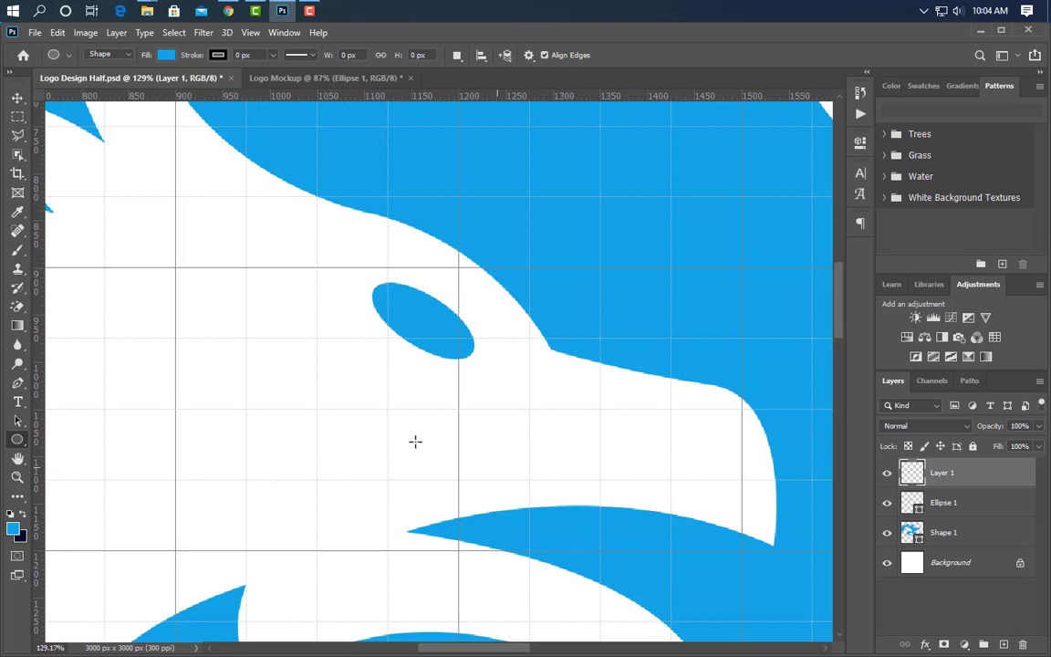
pyautogui.moveTo(334, 375); pyautogui.dragTo(424, 440)
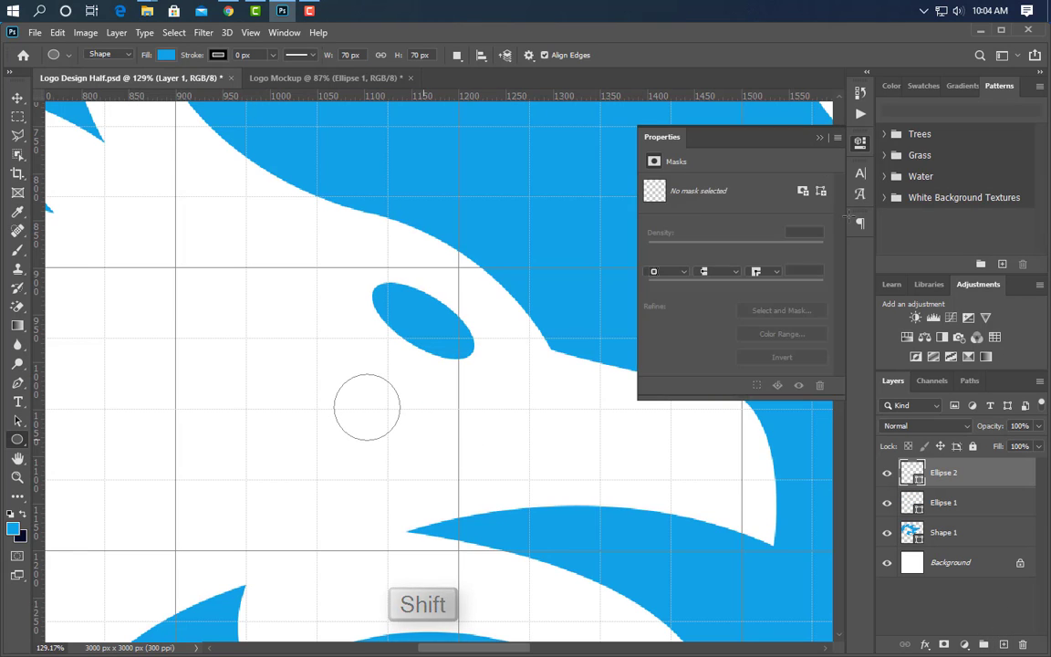
pyautogui.click(823, 144)
# - Scale the circle to 112.72%, centre it at about 1177 × 975 px over the eye ellipse, and clip it to the ellipse
pyautogui.hotkey('ctrl', 't')
pyautogui.moveTo(379, 404); pyautogui.dragTo(487, 380)
pyautogui.moveTo(458, 334); pyautogui.dragTo(449, 330)
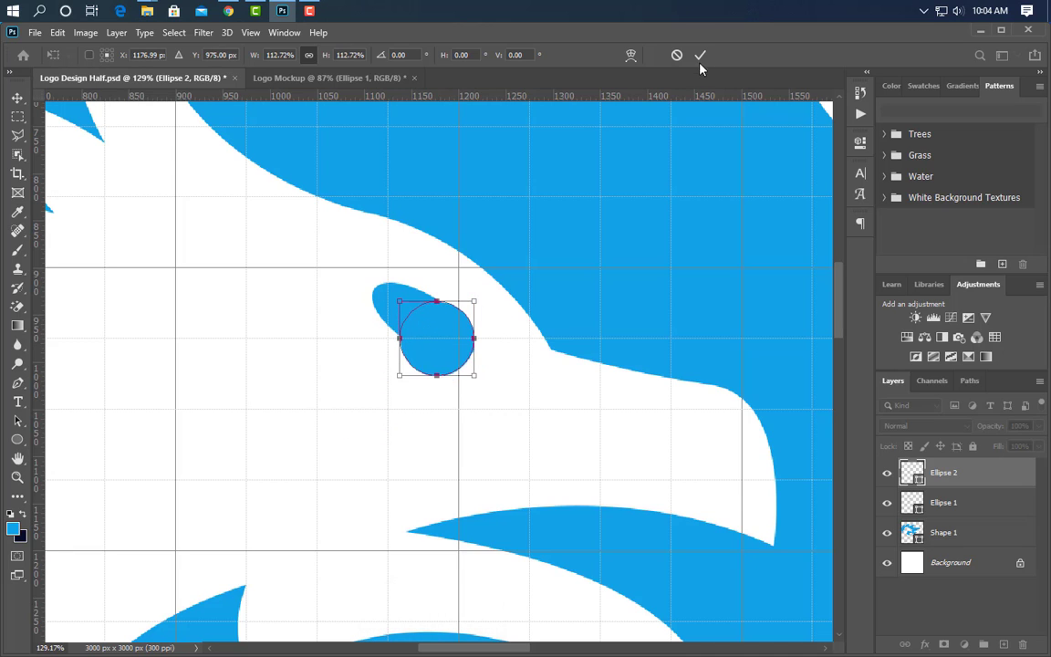
pyautogui.click(700, 55)
pyautogui.rightClick(965, 478)
pyautogui.click(842, 321)
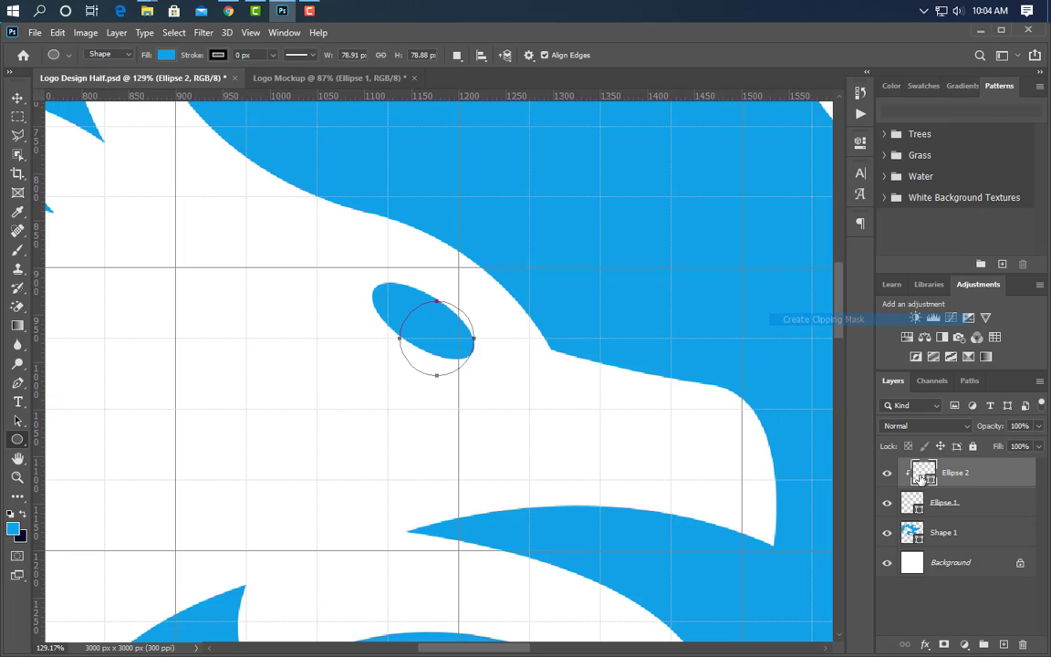
# - Recolour the clipped circle black (000000) and nudge it down slightly within the eye
pyautogui.doubleClick(927, 478)
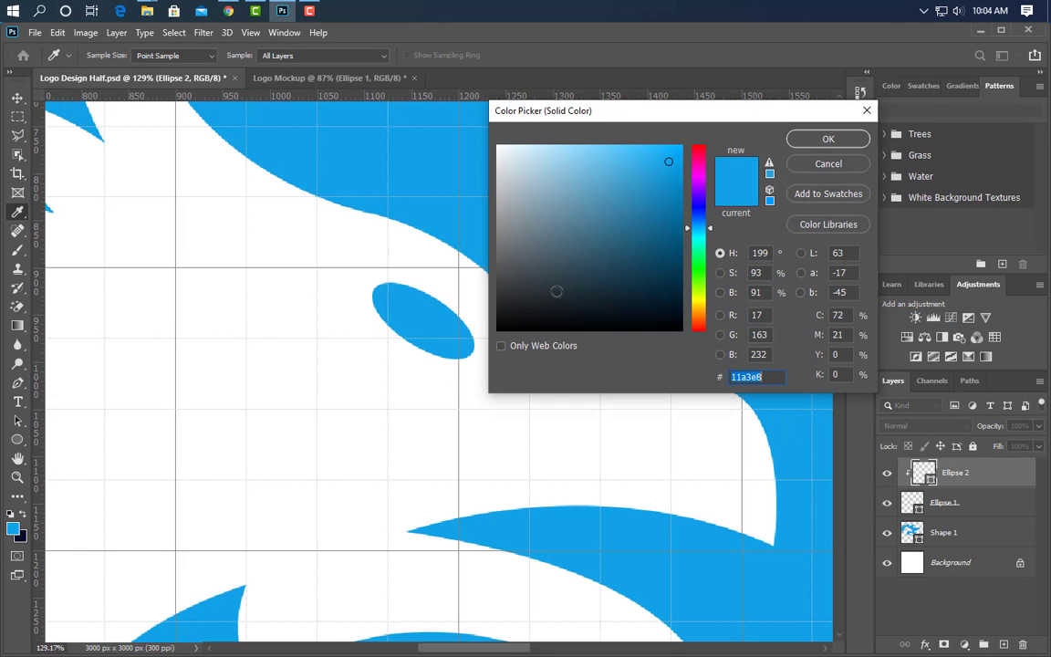
pyautogui.moveTo(502, 311); pyautogui.dragTo(484, 340)
pyautogui.click(827, 140)
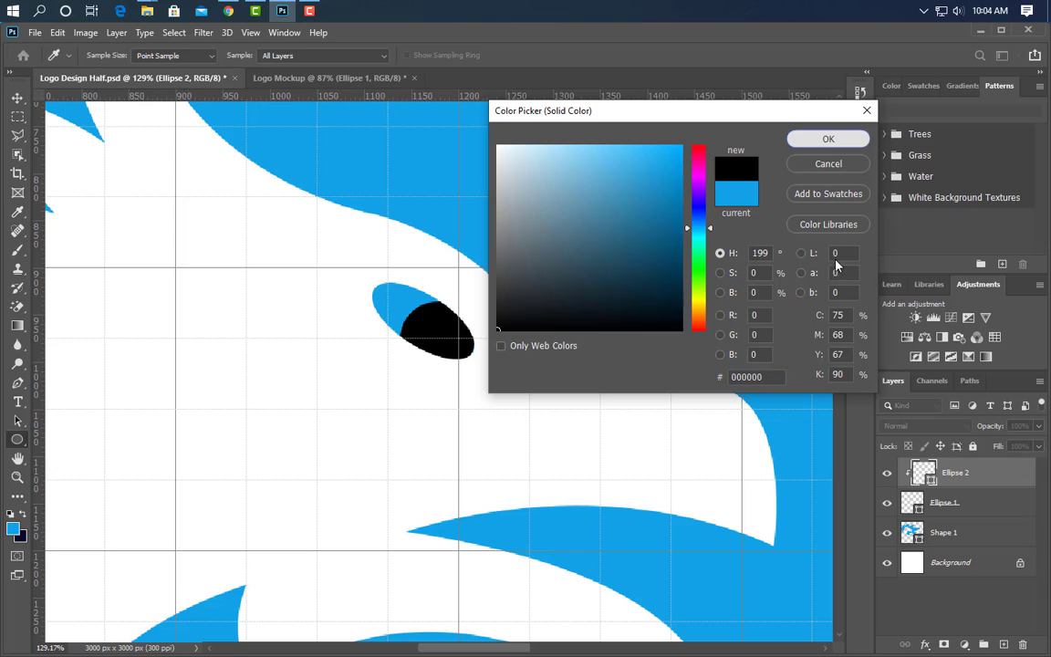
pyautogui.click(17, 98)
pyautogui.hotkey('shift', 'Down')
# - Draw a circle about 26 px across inside the black pupil and fill it with white as the eye's highlight
pyautogui.click(17, 439)
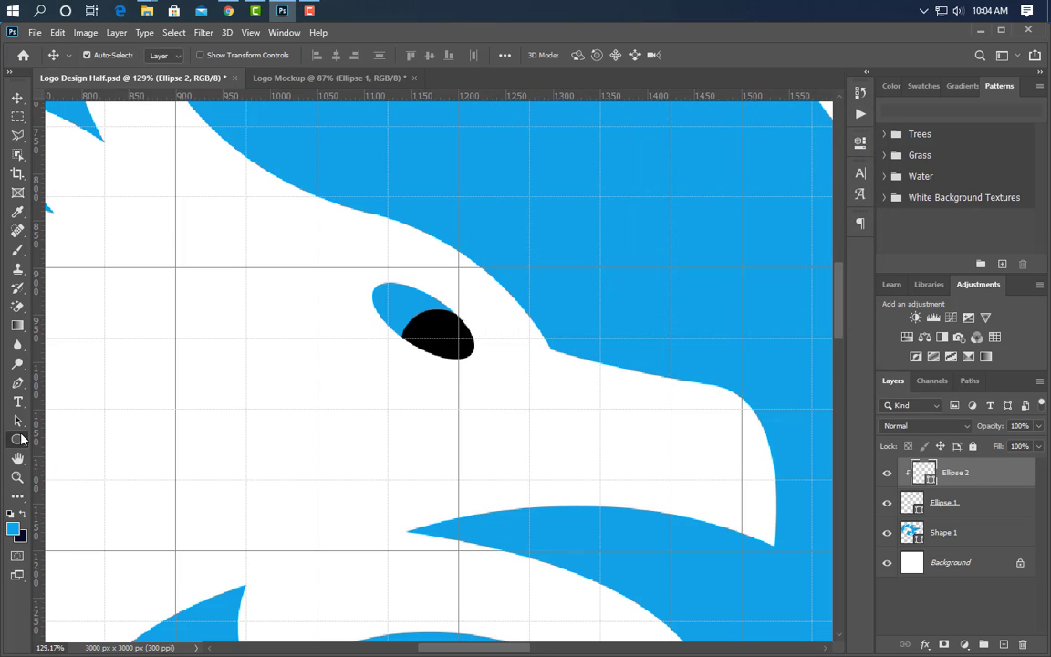
pyautogui.click(1005, 643)
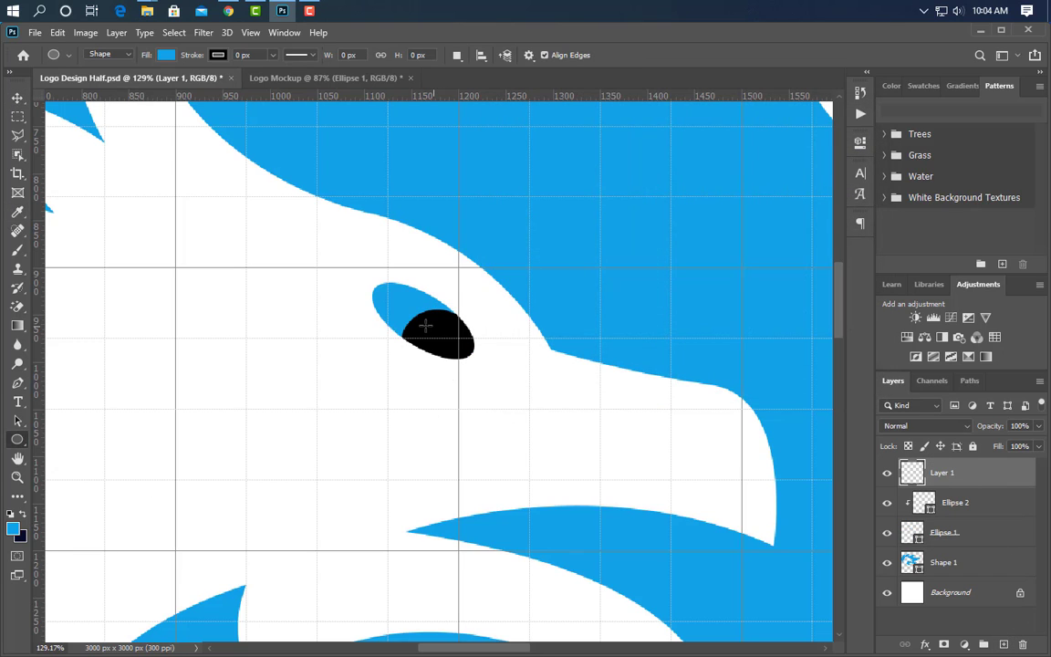
pyautogui.moveTo(422, 327); pyautogui.dragTo(456, 347)
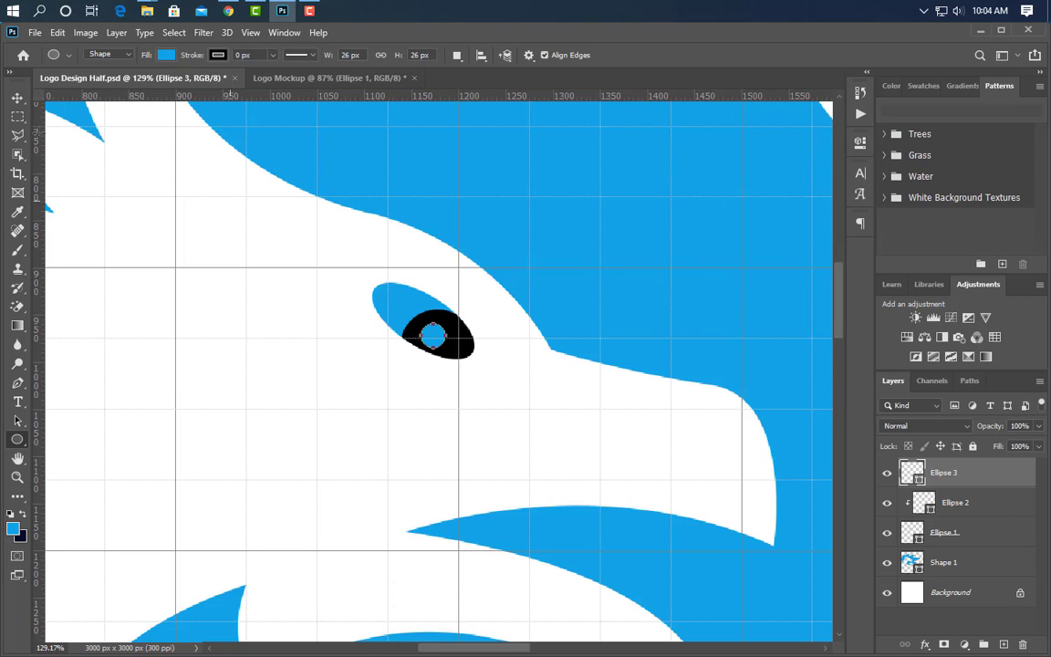
pyautogui.click(18, 100)
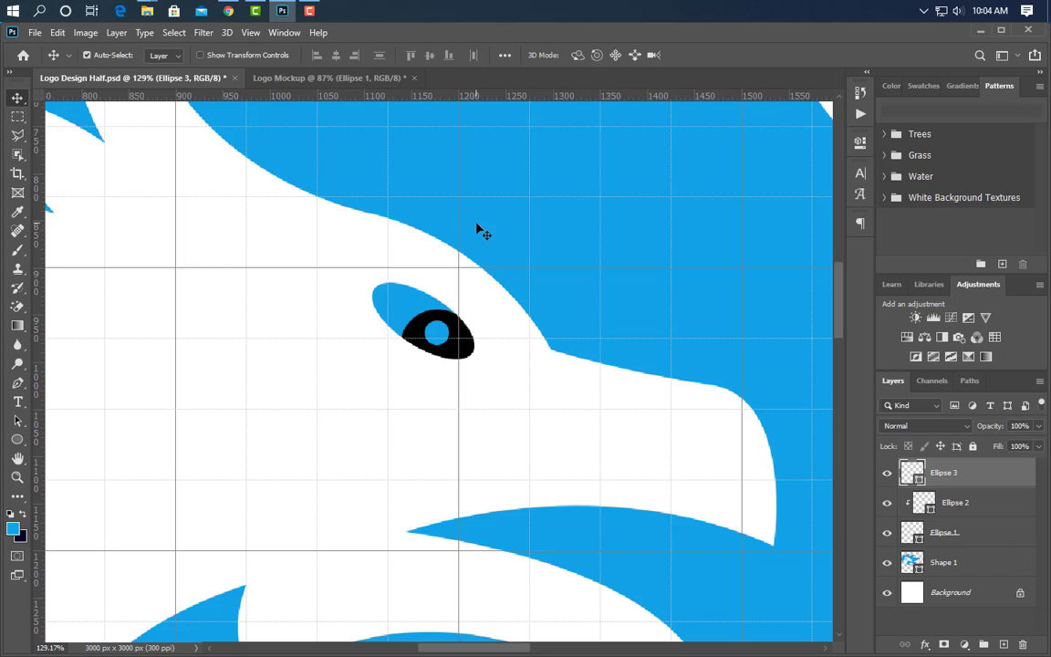
pyautogui.click(244, 399)
pyautogui.click(810, 139)
# - Start a Pen path above the long wave at about 1705 × 700 px, curving through 2400 × 693 px to a tip near 2944 × 527 px
pyautogui.scroll(-8, 488, 479)
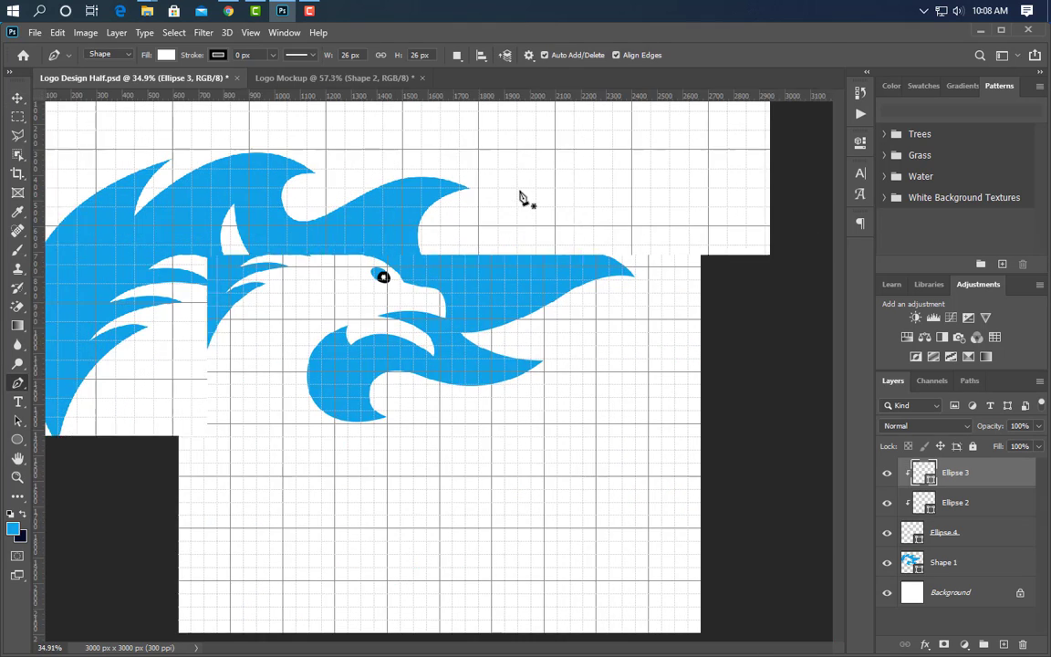
pyautogui.scroll(5, 522, 199)
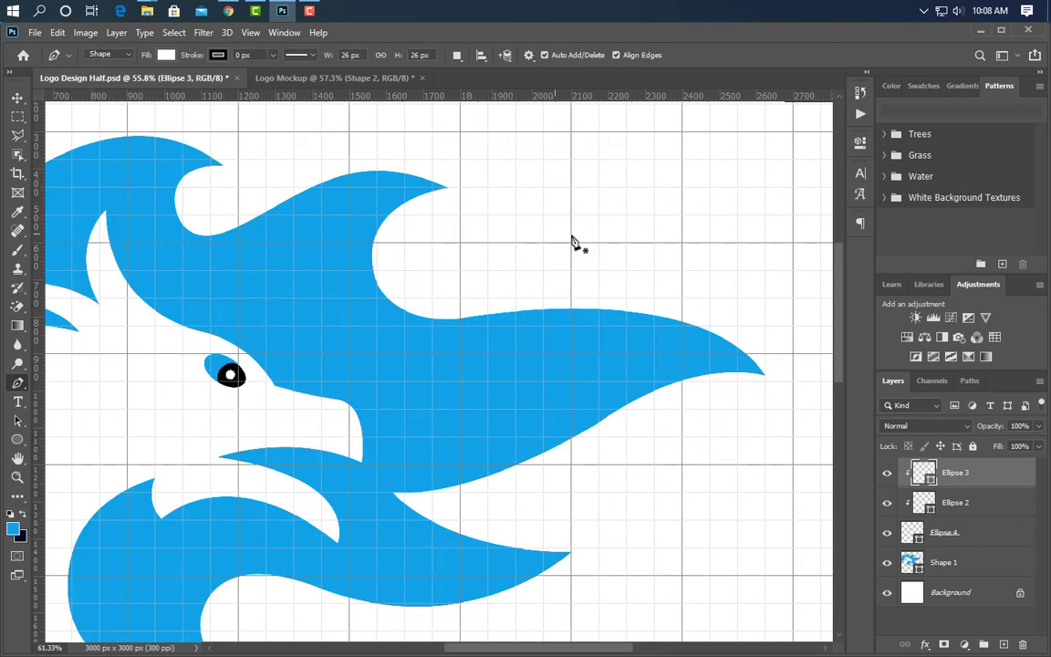
pyautogui.moveTo(576, 645); pyautogui.dragTo(607, 647)
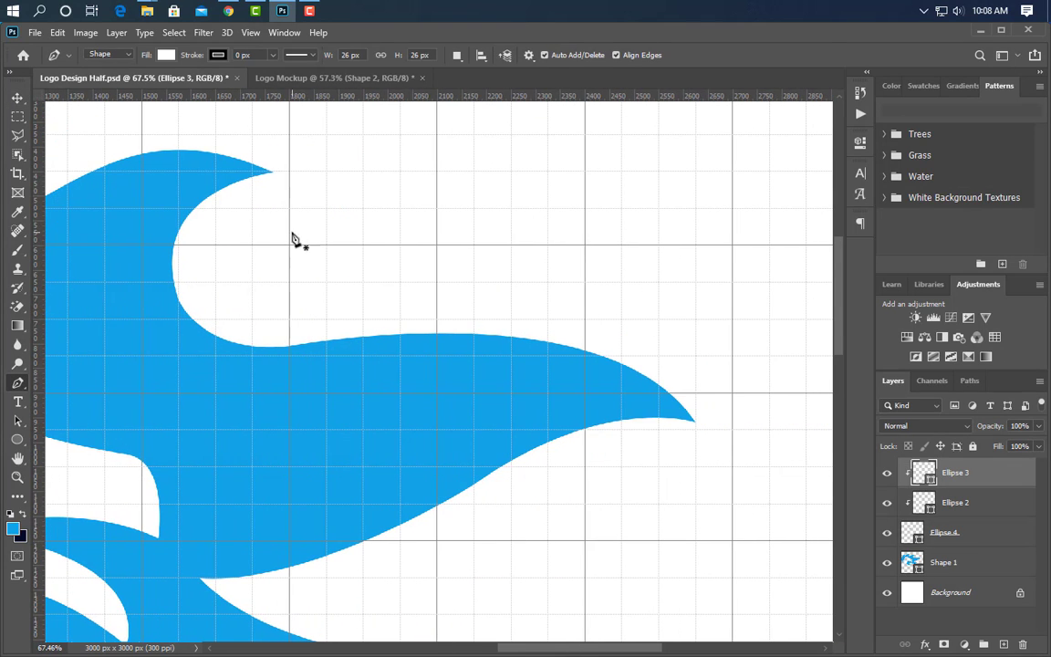
pyautogui.click(243, 294)
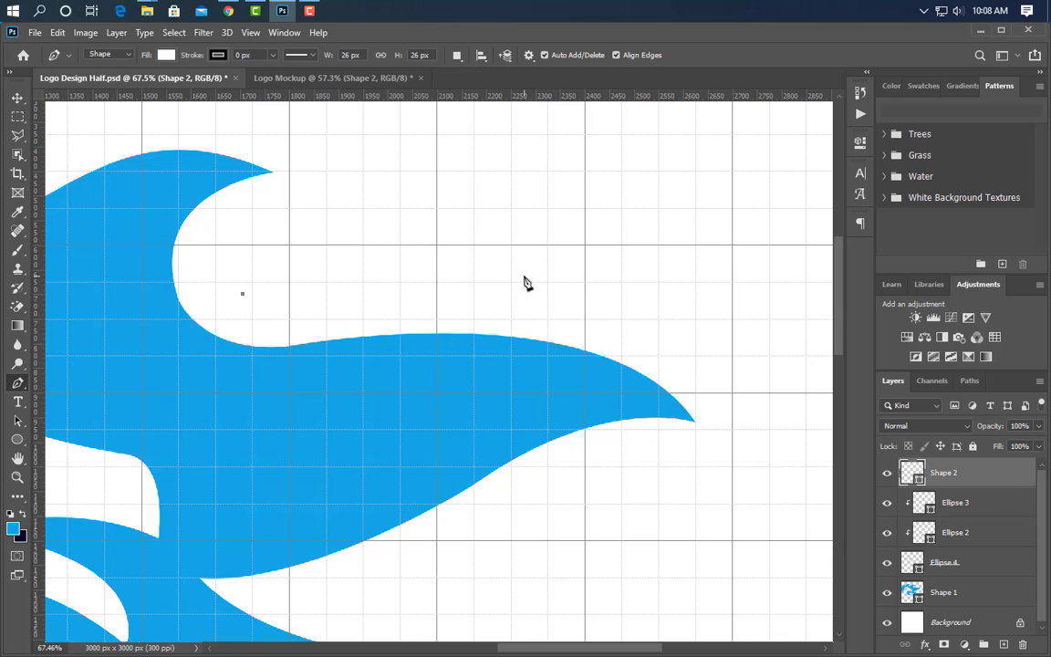
pyautogui.click(586, 293)
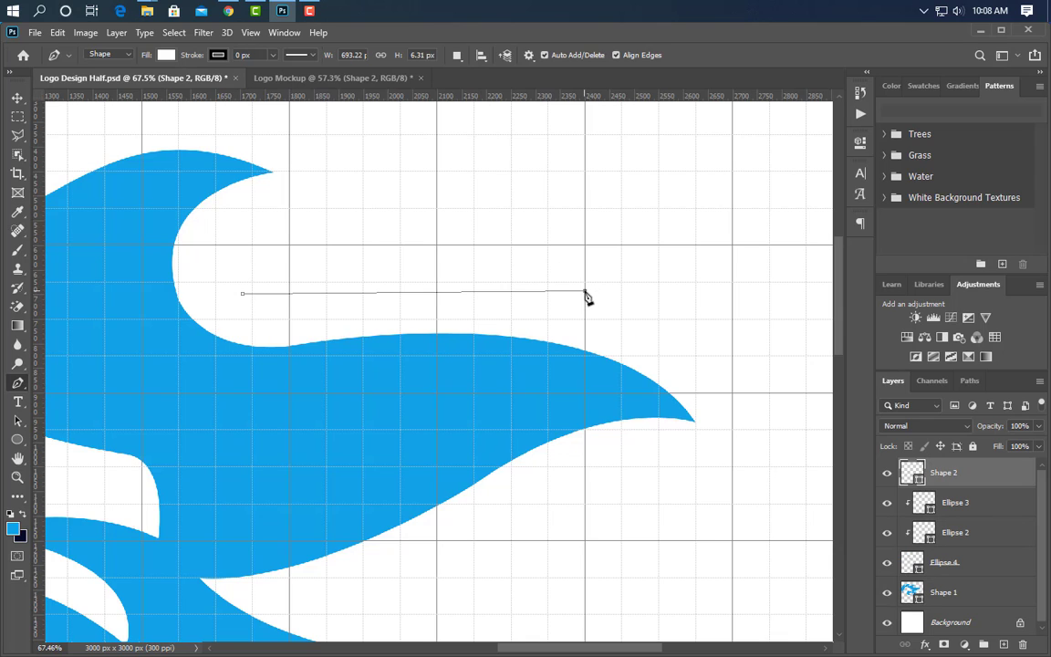
pyautogui.moveTo(586, 294); pyautogui.dragTo(762, 364)
pyautogui.scroll(-1, 317, 382)
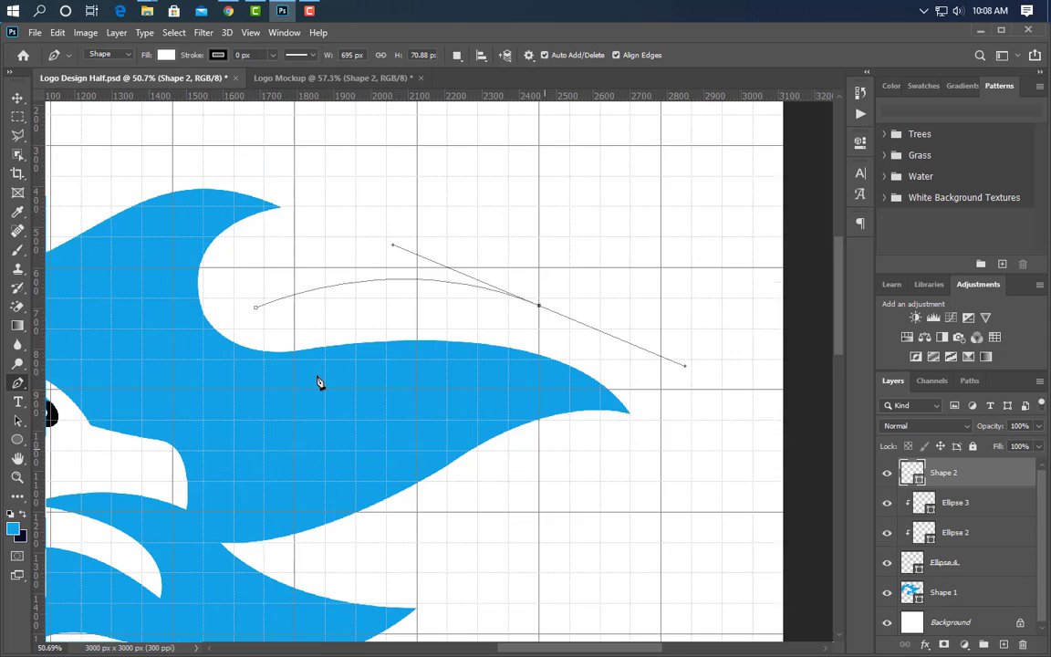
pyautogui.scroll(-1, 318, 381)
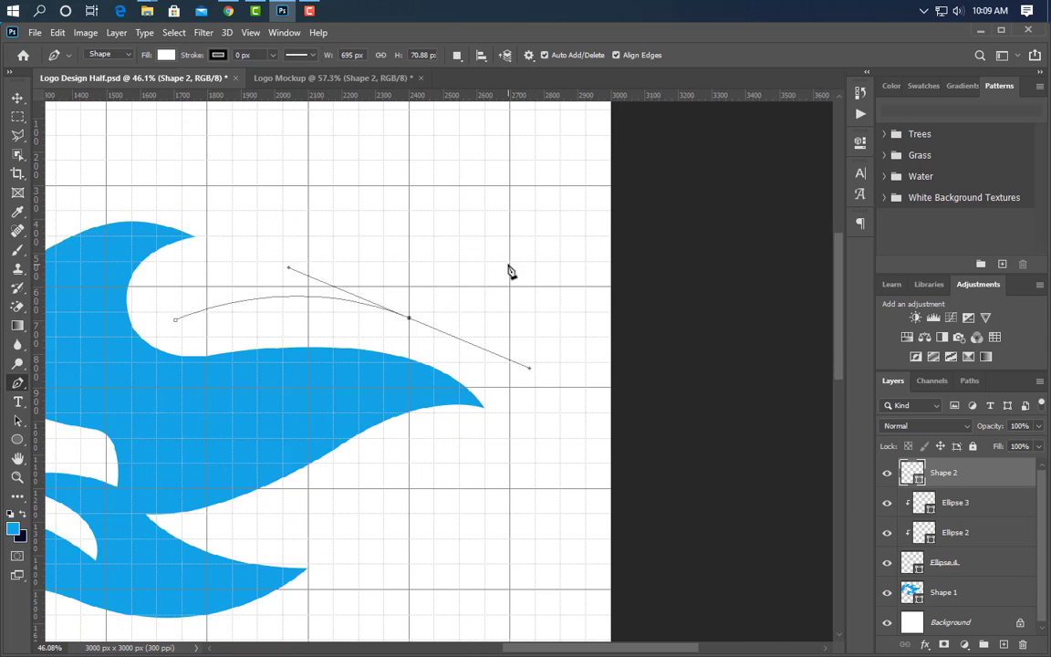
pyautogui.click(592, 264)
pyautogui.hscroll(-3, 593, 278)
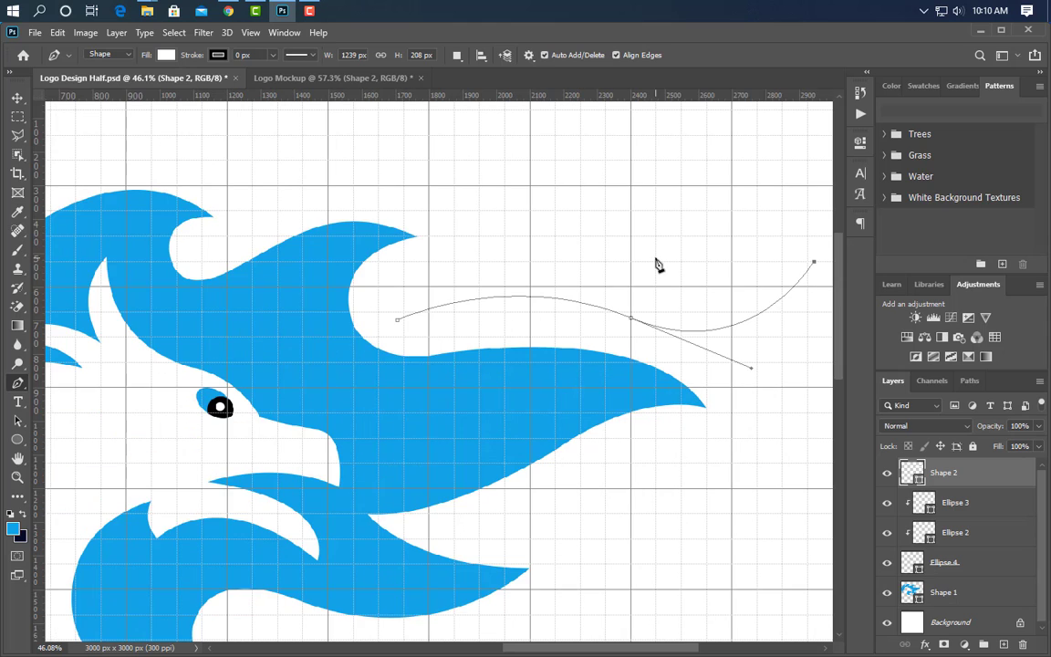
# - Curve the path's upper edge back through about 2473 × 500 px and close it at its starting anchor
pyautogui.click(655, 254)
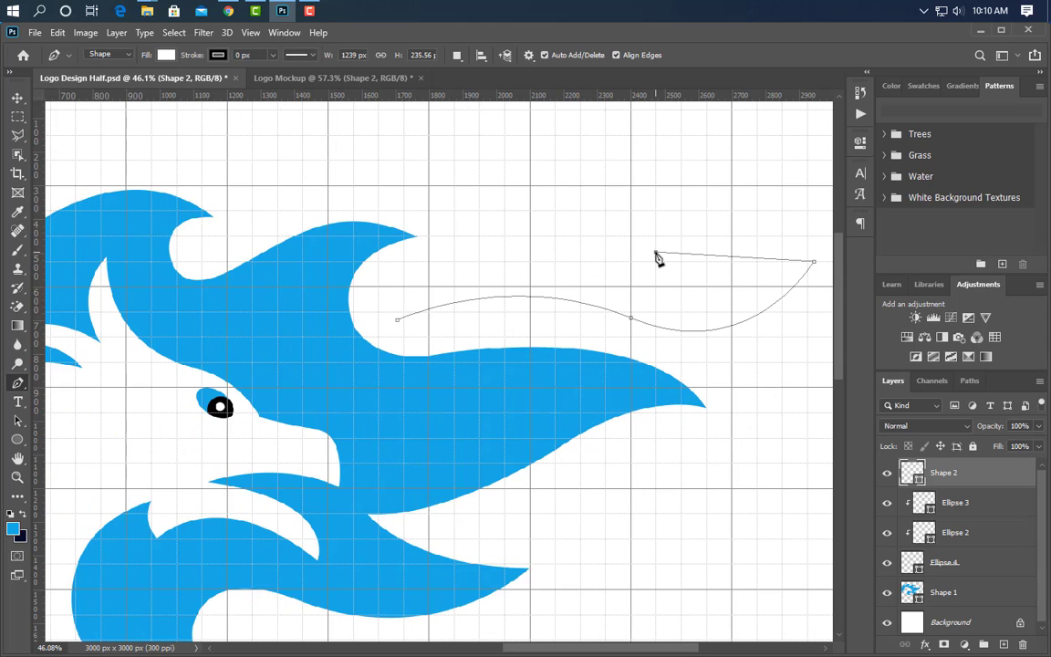
pyautogui.moveTo(643, 256); pyautogui.dragTo(549, 219)
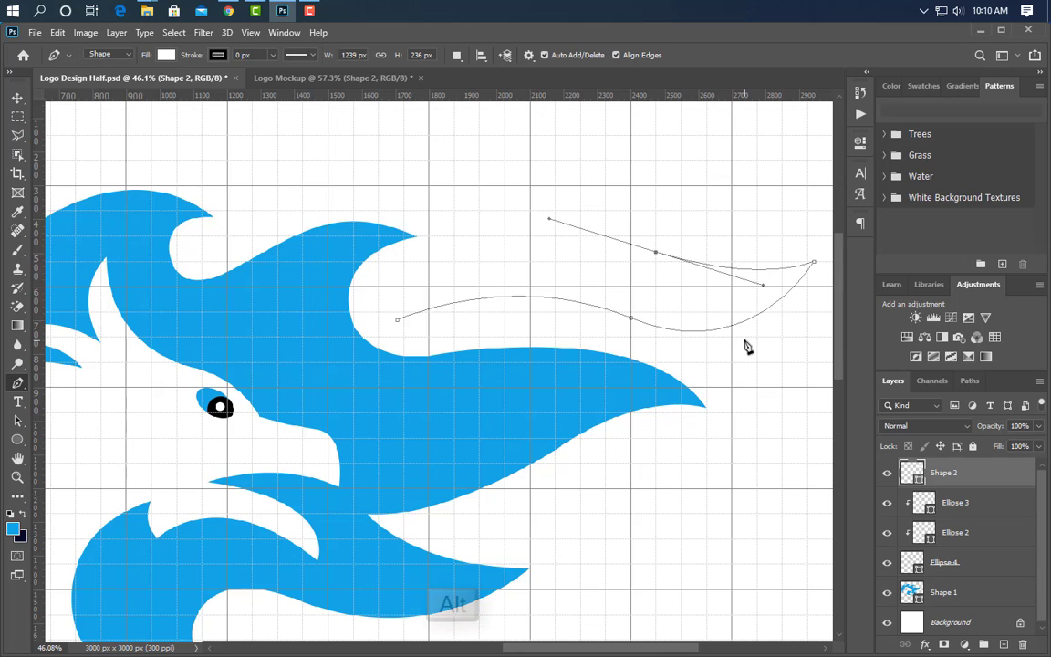
pyautogui.keyDown('alt'); pyautogui.click(656, 253); pyautogui.keyUp('alt')
pyautogui.moveTo(397, 321); pyautogui.dragTo(307, 464)
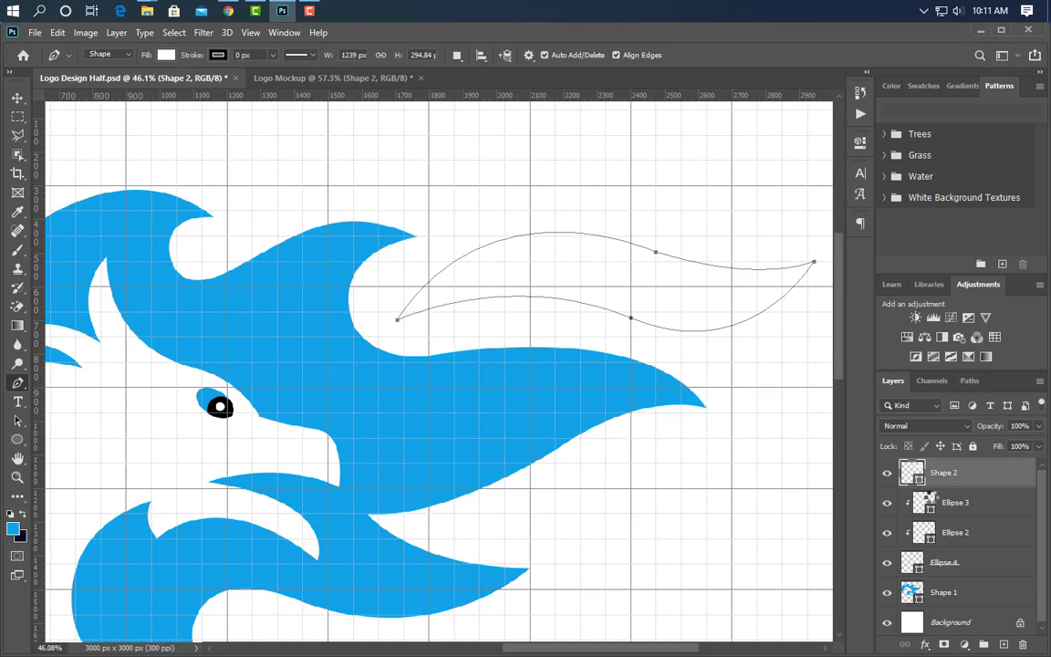
# - Fill the new flame shape with the same blue as the head, sampled from the artwork
pyautogui.doubleClick(913, 474)
pyautogui.click(288, 299)
pyautogui.click(831, 140)
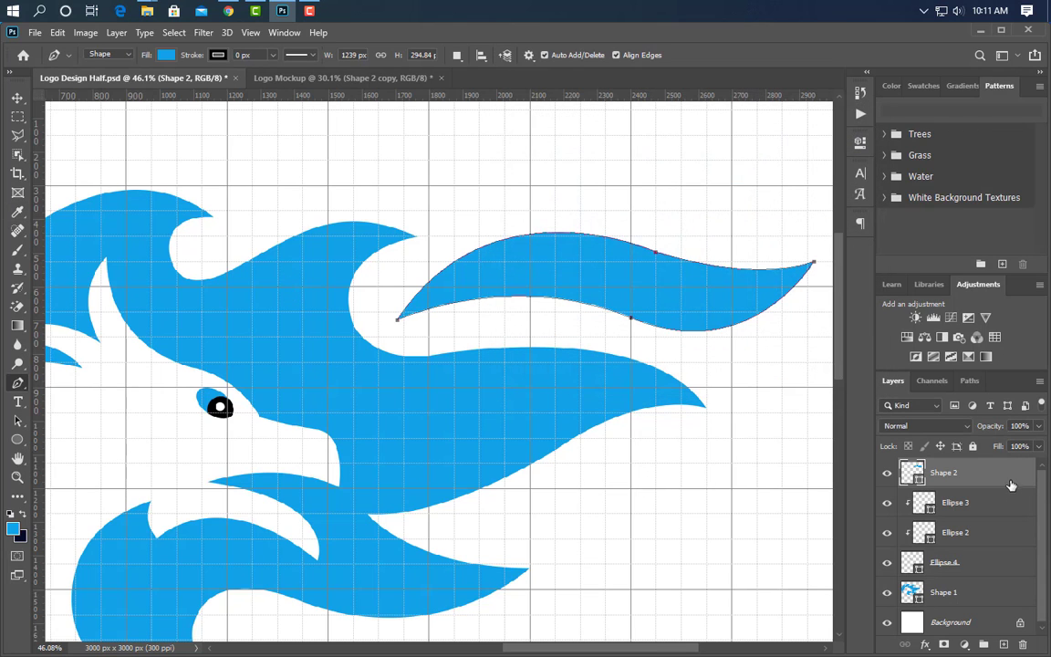
# - Place a horizontally flipped duplicate of the flame shape beneath the long wave, centred at about 2381 × 1249 px
pyautogui.moveTo(1012, 485); pyautogui.dragTo(1003, 644)
pyautogui.hotkey('ctrl', 't')
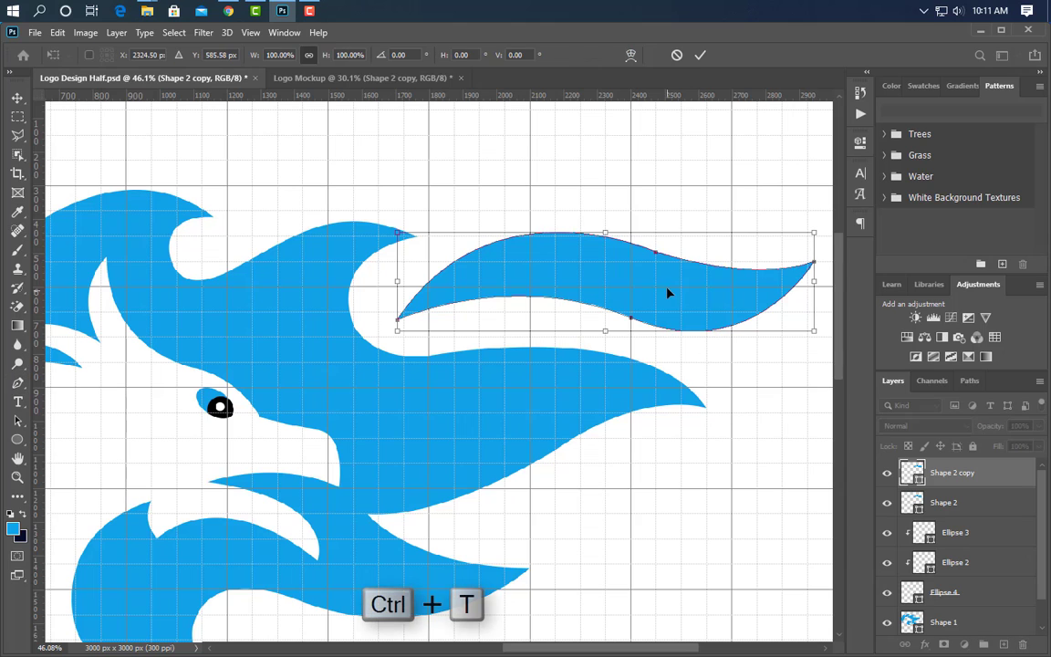
pyautogui.rightClick(668, 293)
pyautogui.click(735, 539)
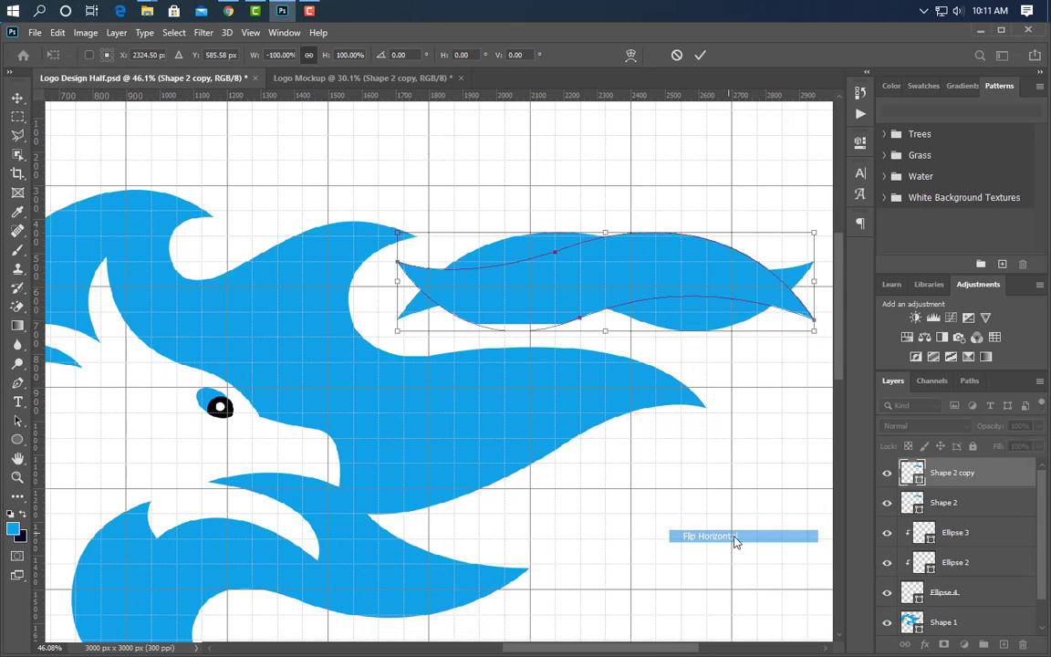
pyautogui.moveTo(619, 271); pyautogui.dragTo(636, 493)
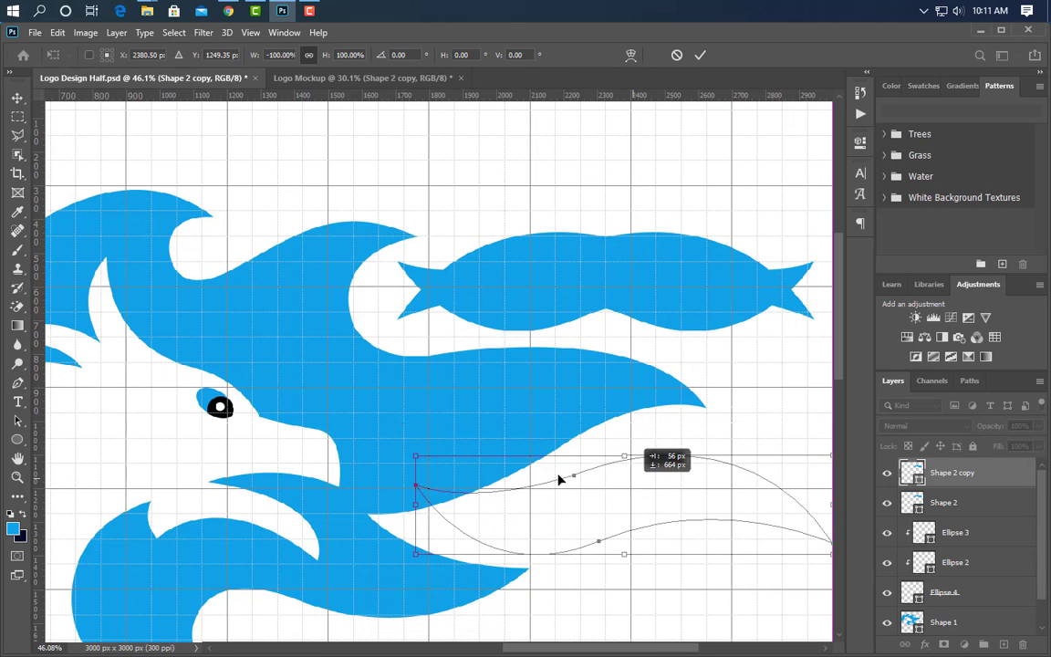
# - Rotate the flipped flame copy to 166.79°, scale it to 76.48%, and centre it at about 2439 × 1225 px
pyautogui.scroll(-4, 393, 483)
pyautogui.moveTo(713, 489); pyautogui.dragTo(678, 495)
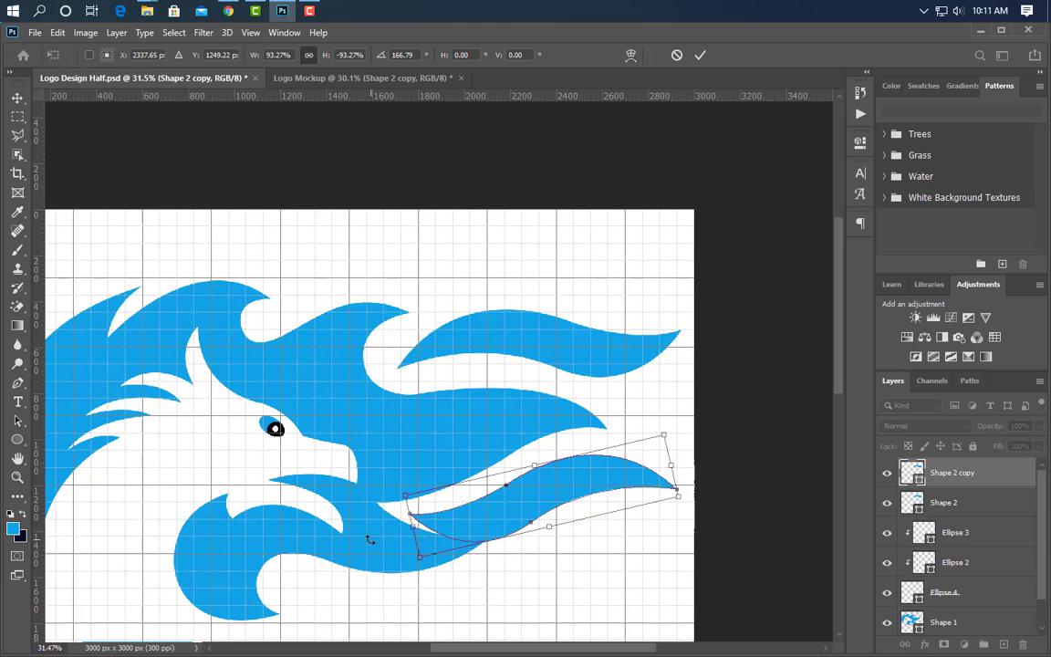
pyautogui.moveTo(412, 526); pyautogui.dragTo(461, 519)
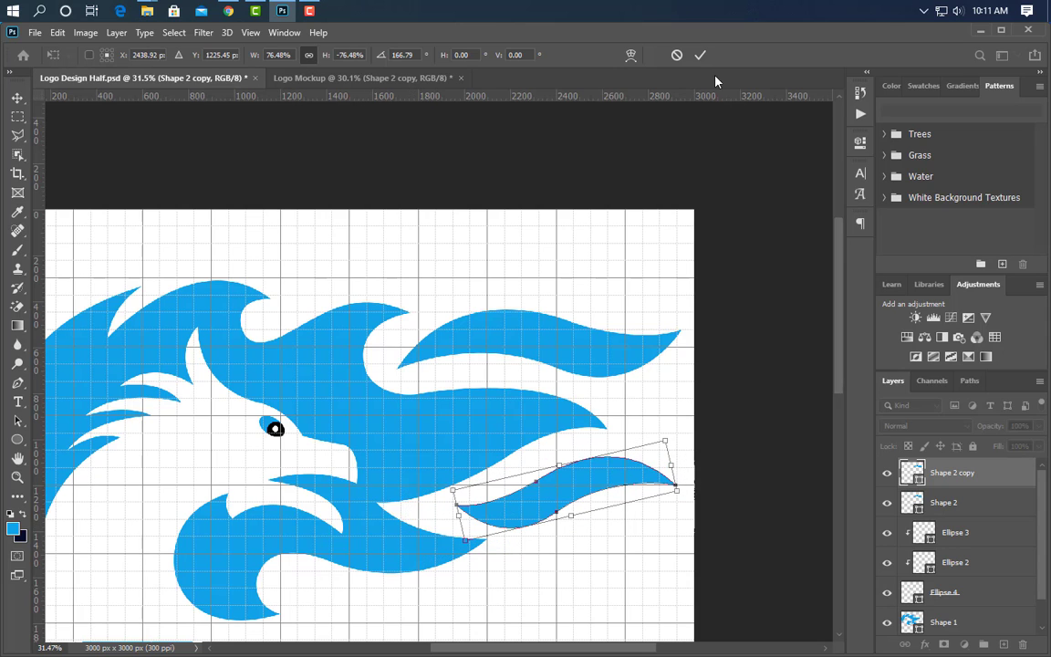
pyautogui.click(700, 55)
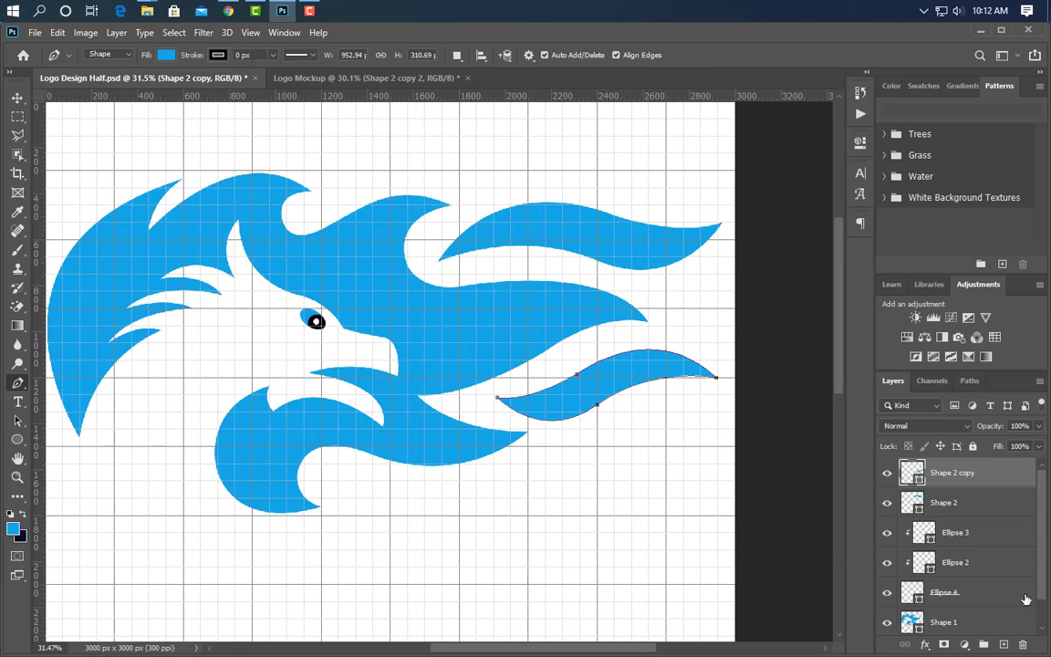
# - Duplicate the smaller flame, then scale the copy to 70.83%, rotate it 16.20°, and centre it at about 1537 × 1707 px under the lower wave
pyautogui.moveTo(1013, 486); pyautogui.dragTo(1004, 645)
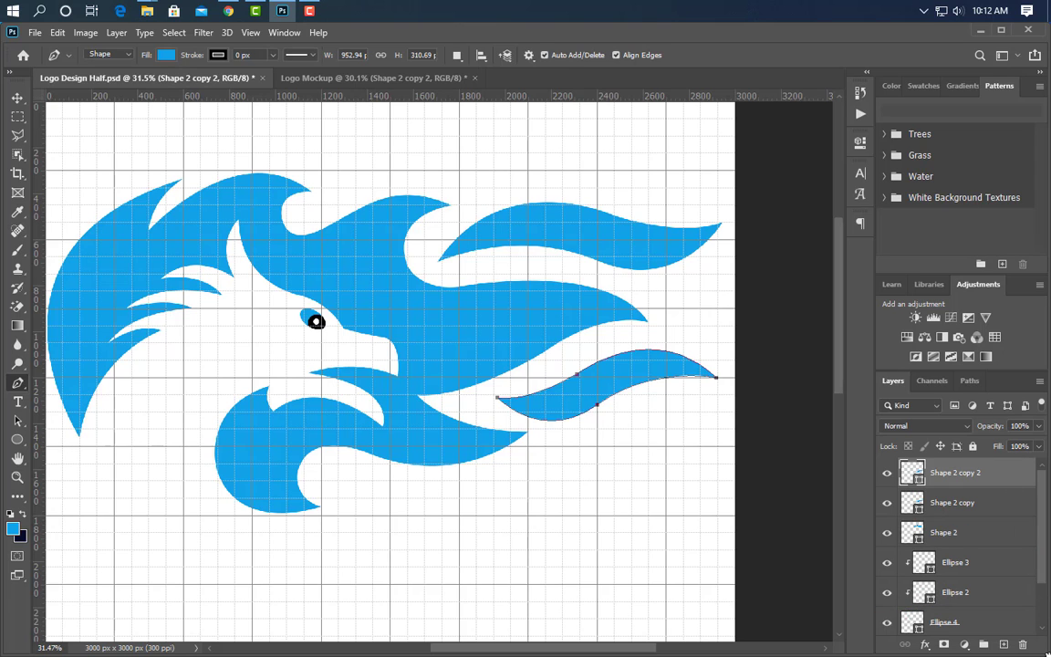
pyautogui.hotkey('ctrl', 't')
pyautogui.moveTo(633, 386); pyautogui.dragTo(457, 466)
pyautogui.moveTo(546, 469); pyautogui.dragTo(504, 476)
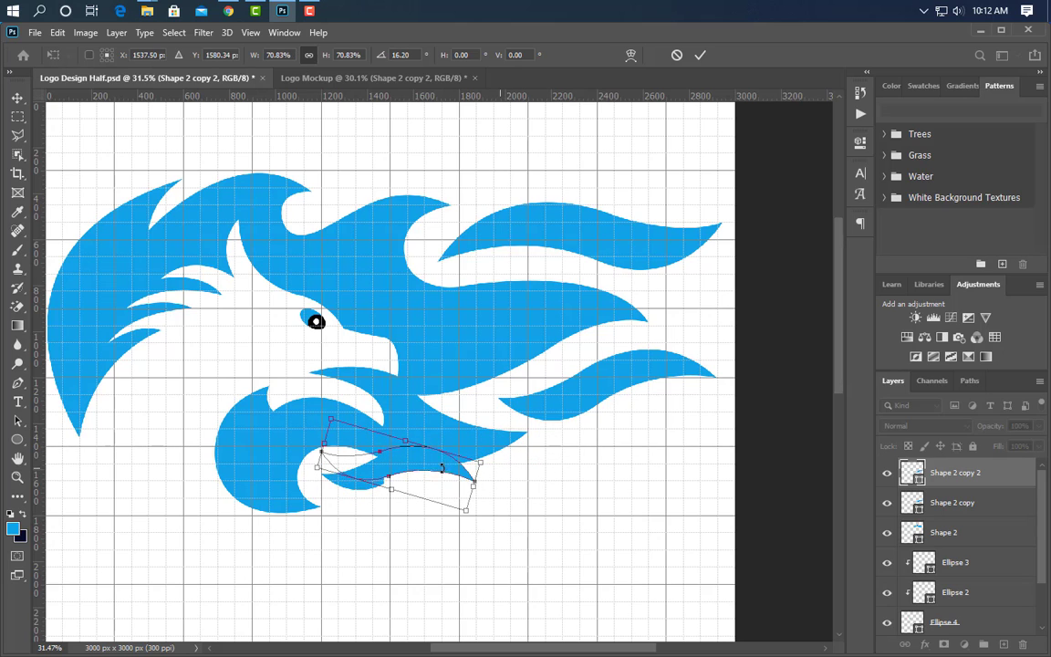
pyautogui.moveTo(428, 461); pyautogui.dragTo(427, 498)
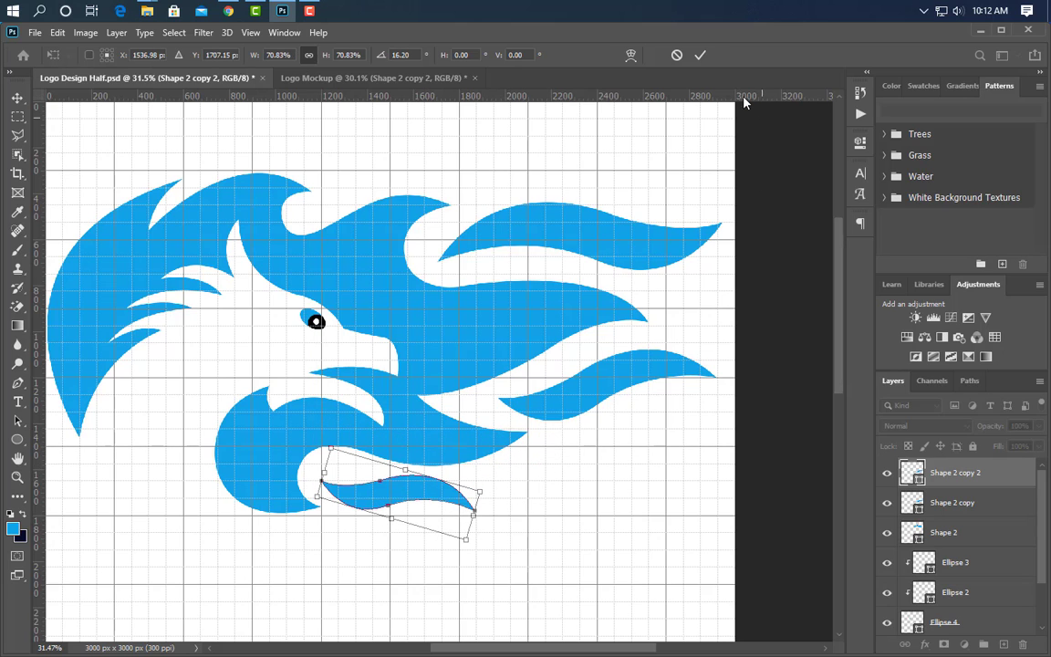
pyautogui.click(700, 55)
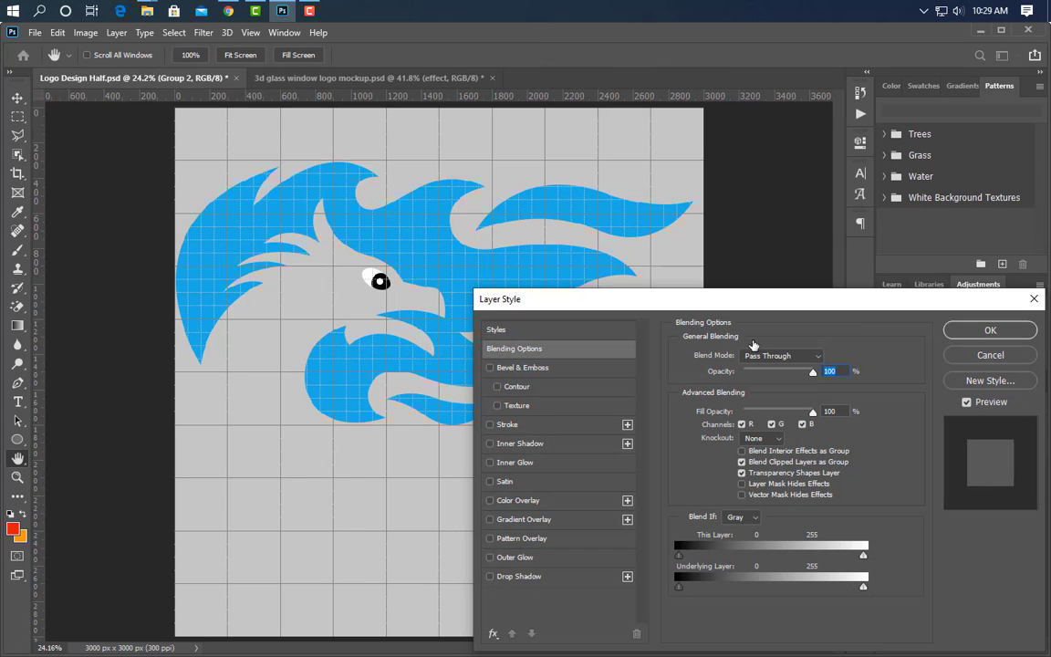
# - Apply a gradient overlay to Group 2 running from pale gold #f6eead to darker gold #c1ac51
pyautogui.click(547, 519)
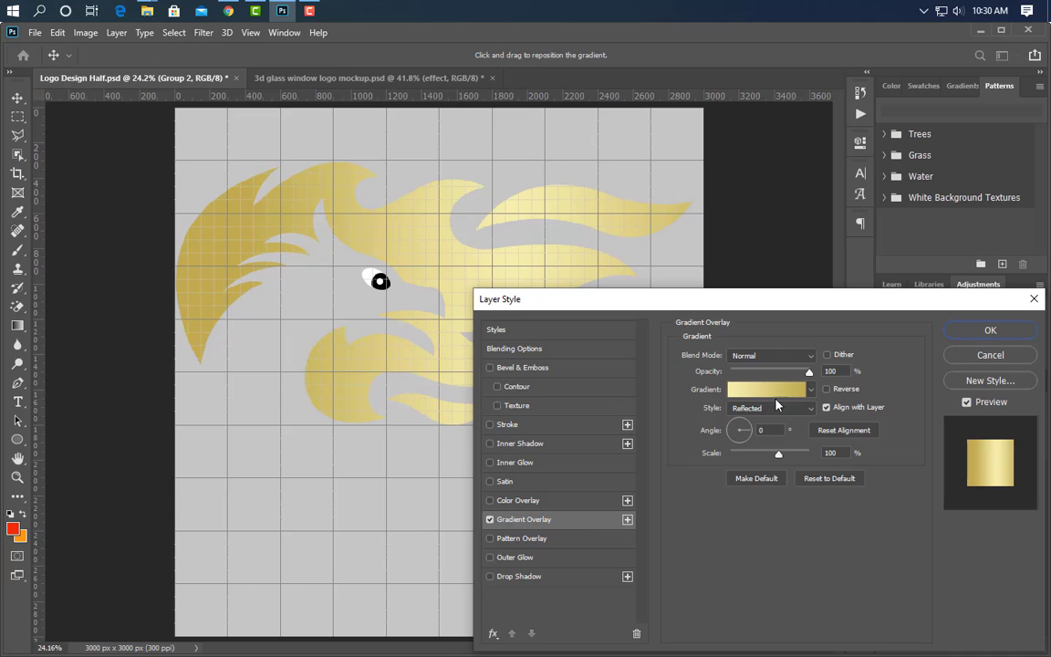
pyautogui.click(790, 392)
pyautogui.click(700, 365)
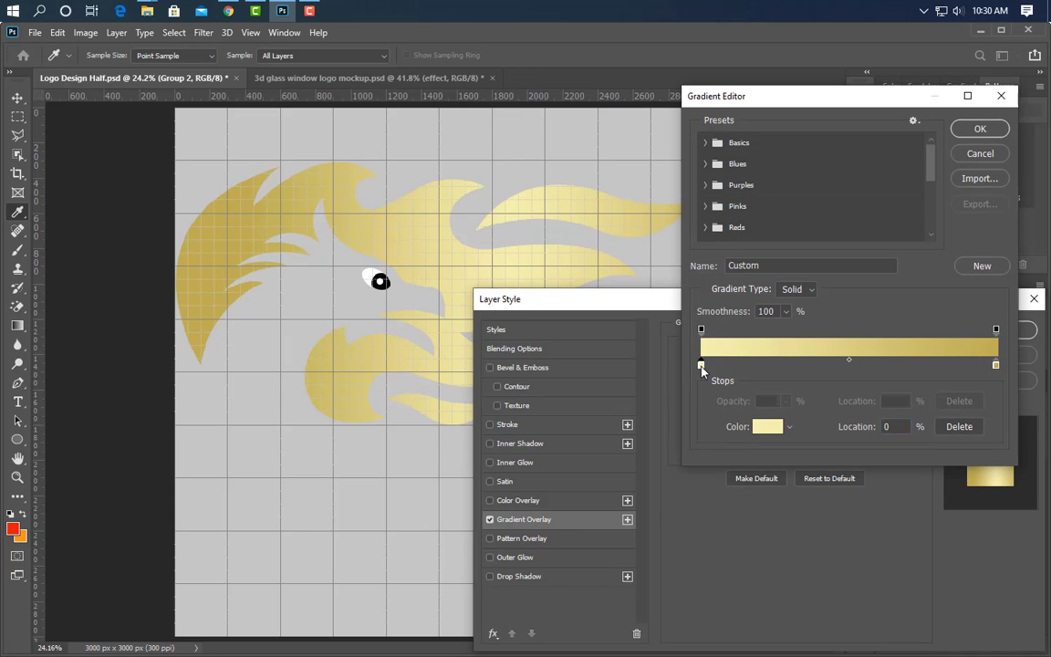
pyautogui.doubleClick(701, 365)
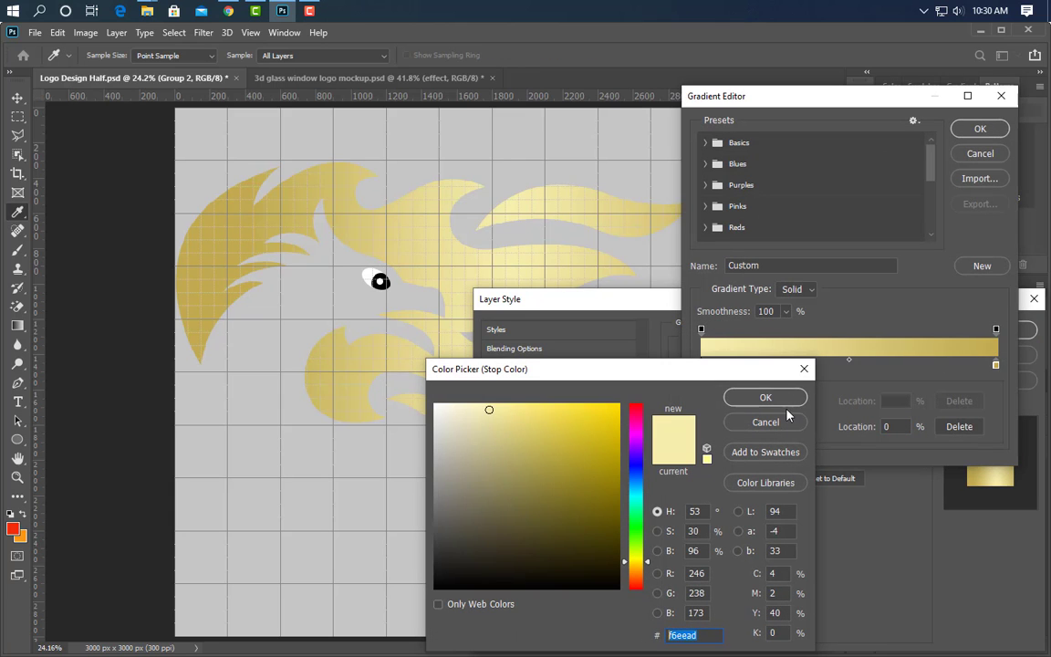
pyautogui.click(788, 410)
pyautogui.click(996, 365)
pyautogui.doubleClick(996, 365)
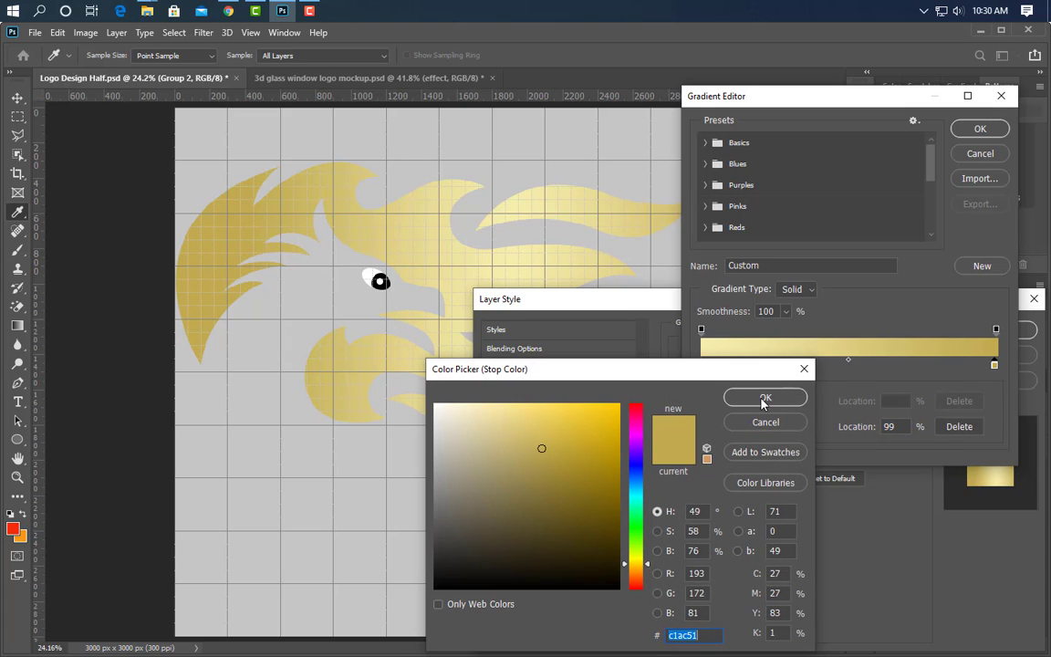
pyautogui.click(765, 398)
pyautogui.click(980, 128)
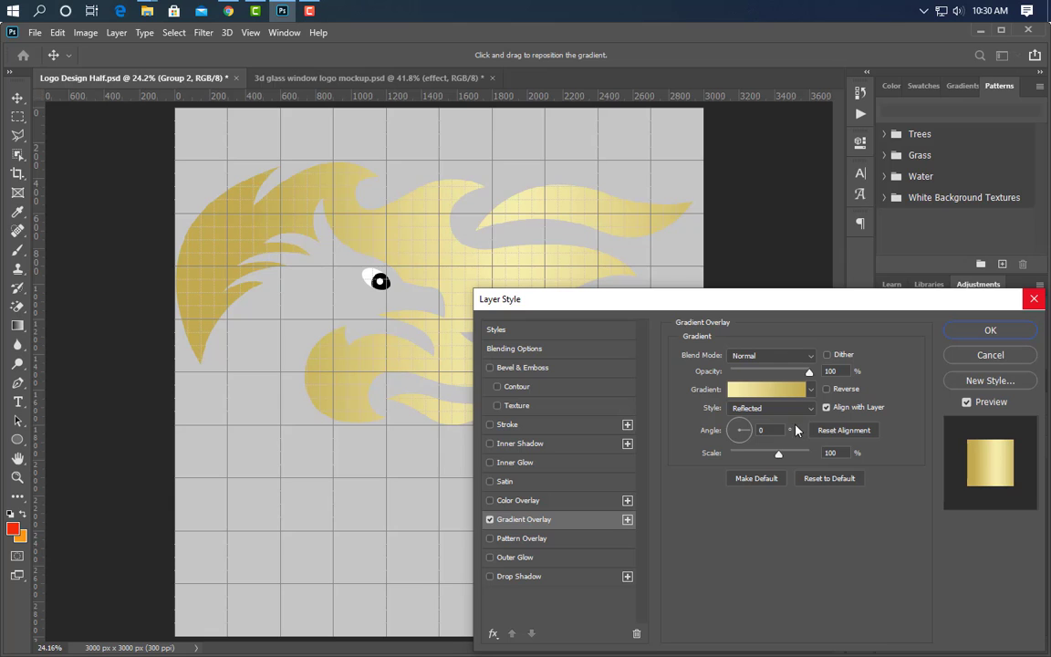
# - Set the gradient overlay to the Reflected style at a 0° angle and apply the layer style
pyautogui.click(756, 430)
pyautogui.click(777, 412)
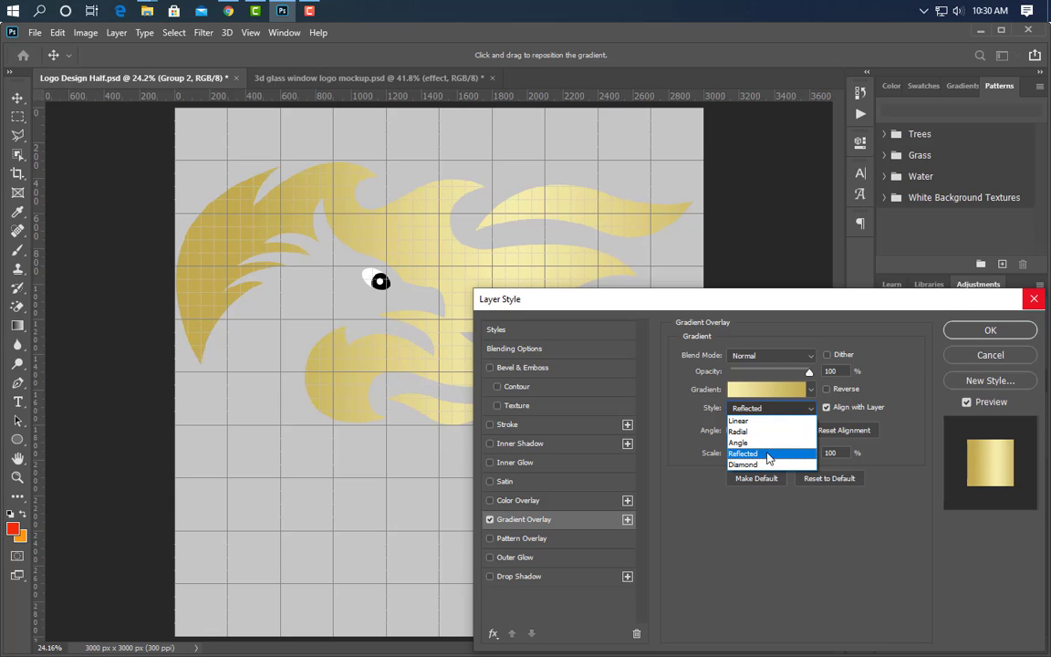
pyautogui.click(792, 454)
pyautogui.click(970, 334)
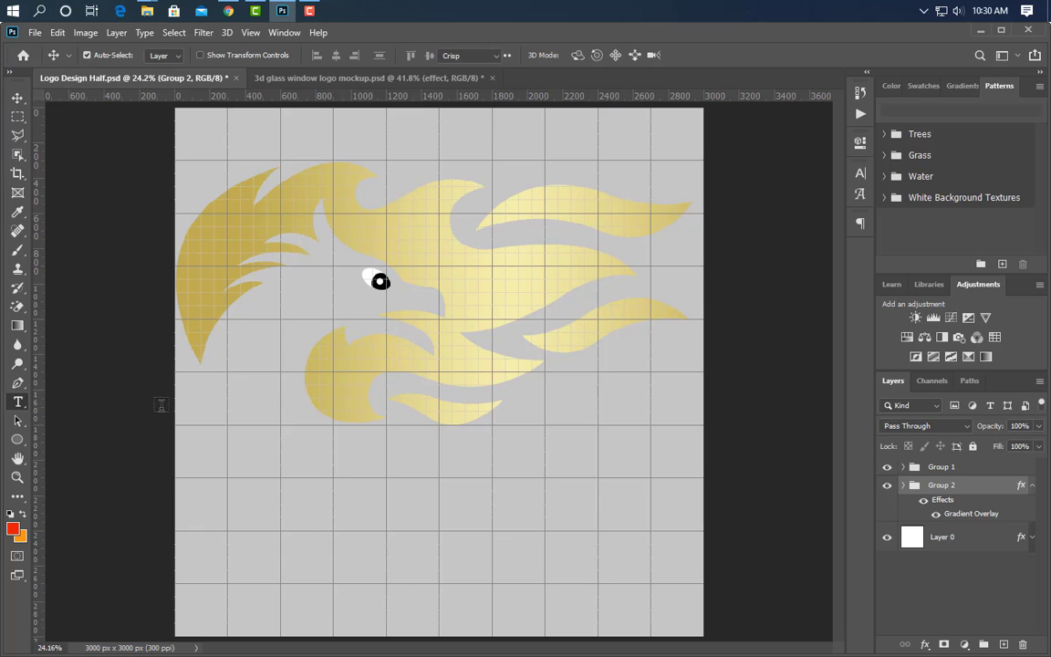
# - Add the text "dragon logo" beneath the eagle head and enlarge it to about 108.55 pt
pyautogui.press('t')
pyautogui.click(227, 497)
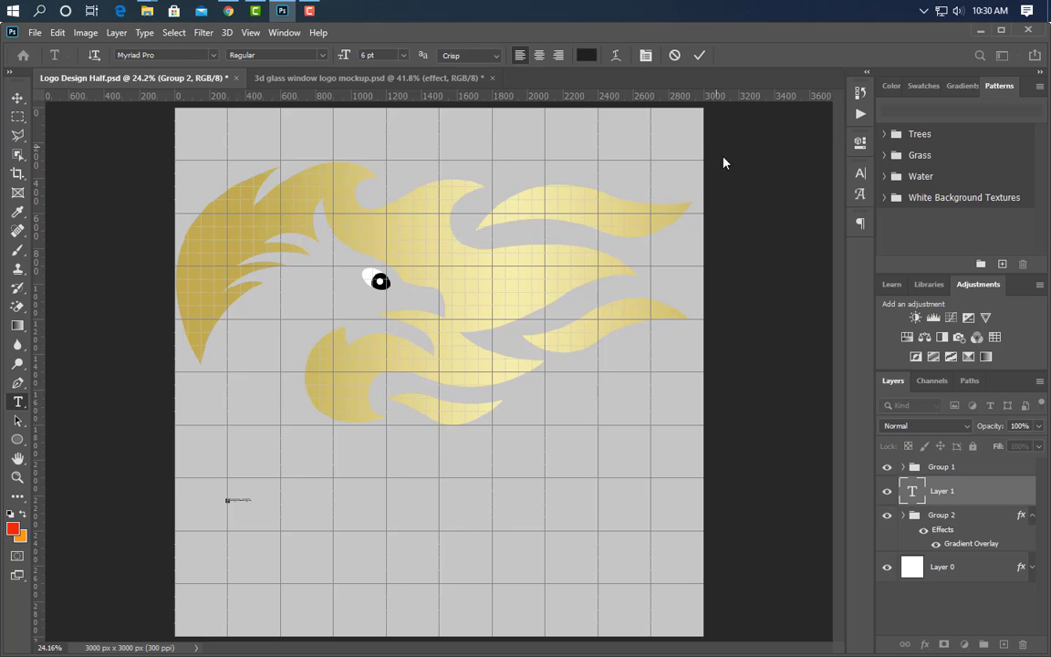
pyautogui.click(700, 57)
pyautogui.hotkey('ctrl', 't')
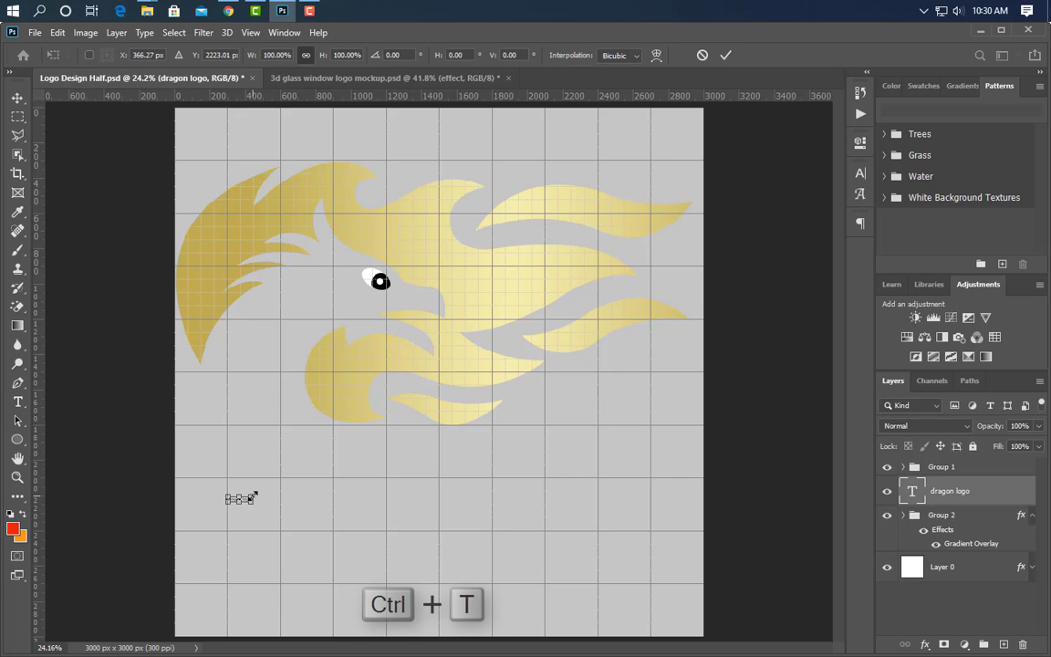
pyautogui.moveTo(268, 498); pyautogui.dragTo(636, 472)
pyautogui.click(726, 55)
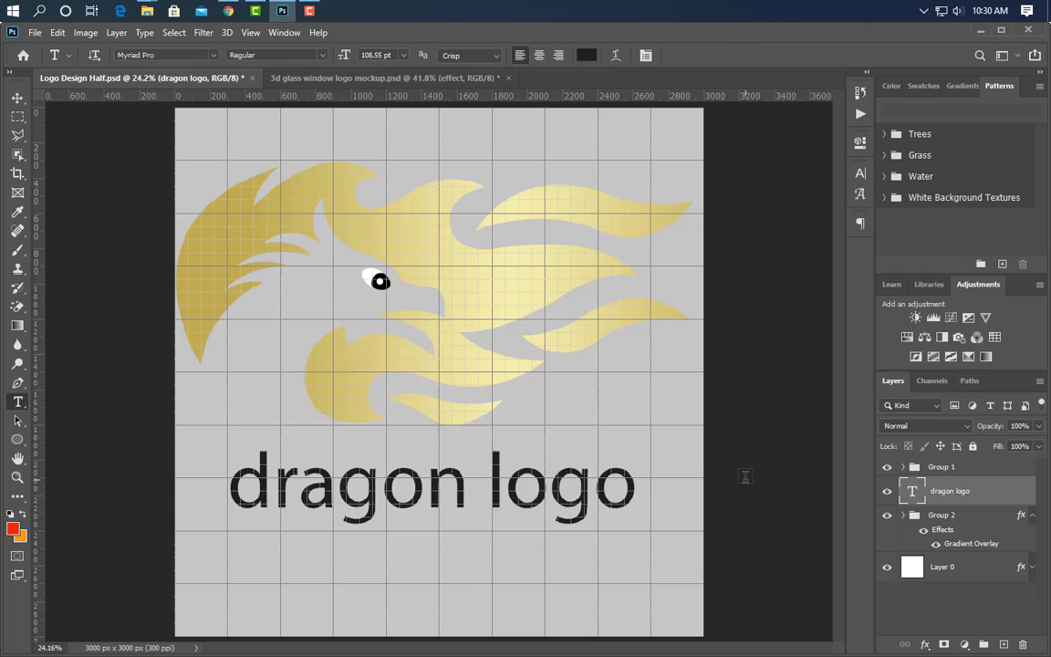
# - Set the "dragon logo" text in Lato Black with all caps
pyautogui.click(856, 174)
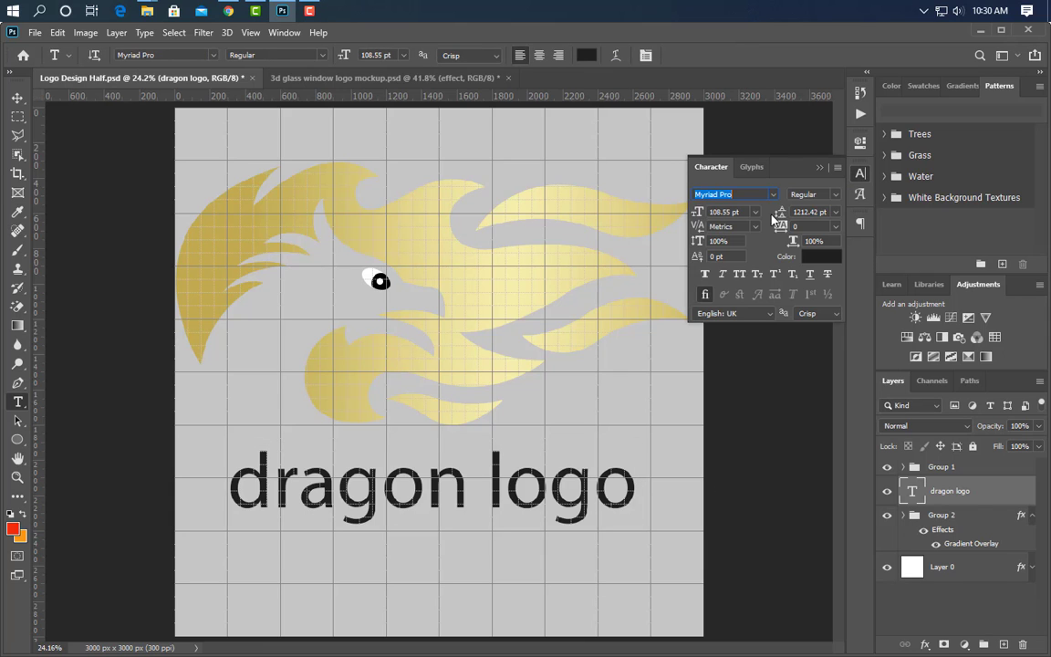
pyautogui.click(772, 199)
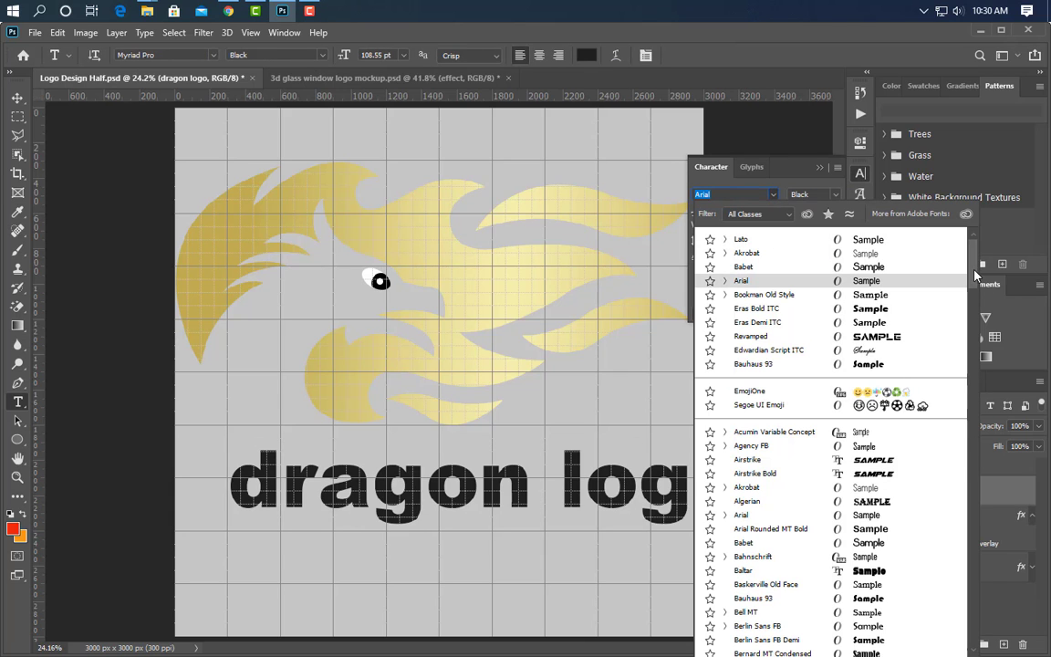
pyautogui.click(776, 240)
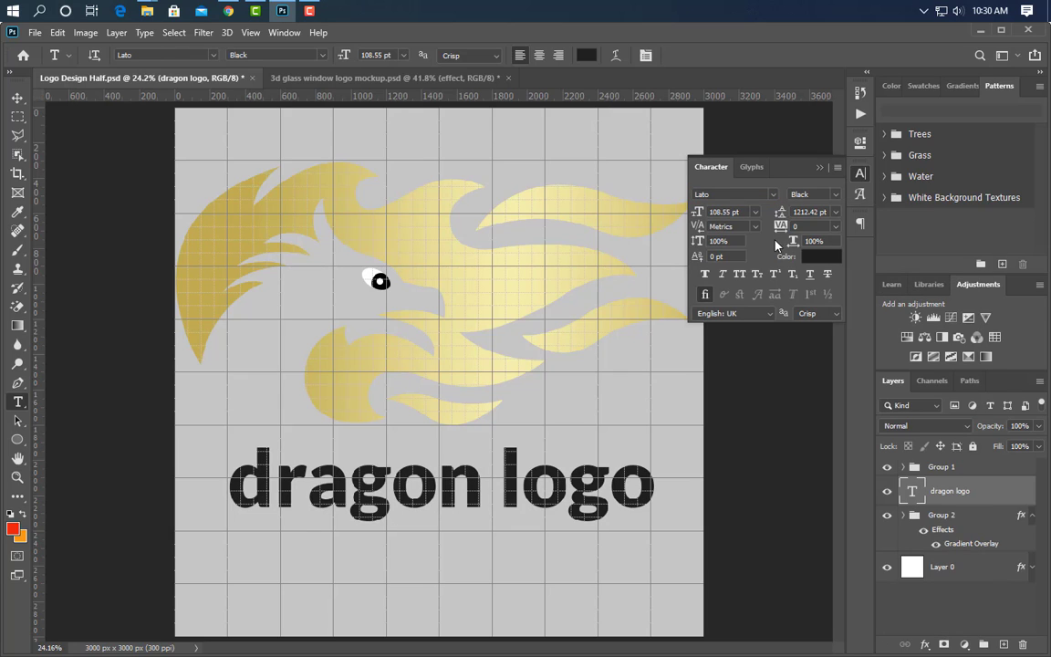
pyautogui.click(739, 276)
pyautogui.click(821, 168)
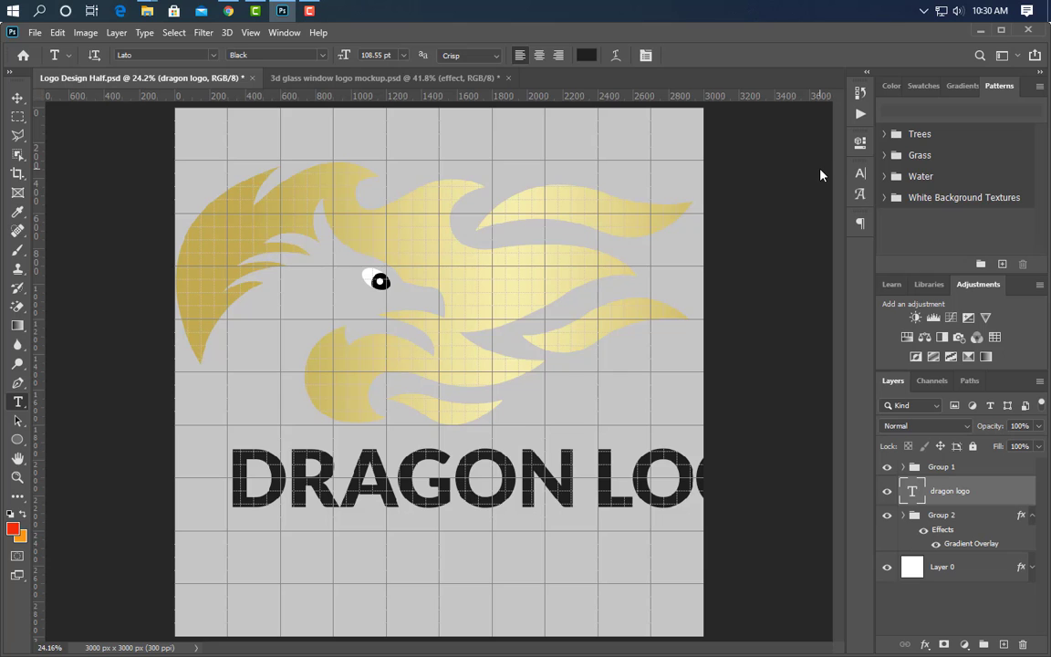
# - Scale the logo text to 89.61% and centre it at about 1451 × 2112 px so it fits the canvas width
pyautogui.hotkey('ctrl', 't')
pyautogui.moveTo(816, 480); pyautogui.dragTo(694, 480)
pyautogui.moveTo(225, 483); pyautogui.dragTo(167, 480)
pyautogui.click(726, 57)
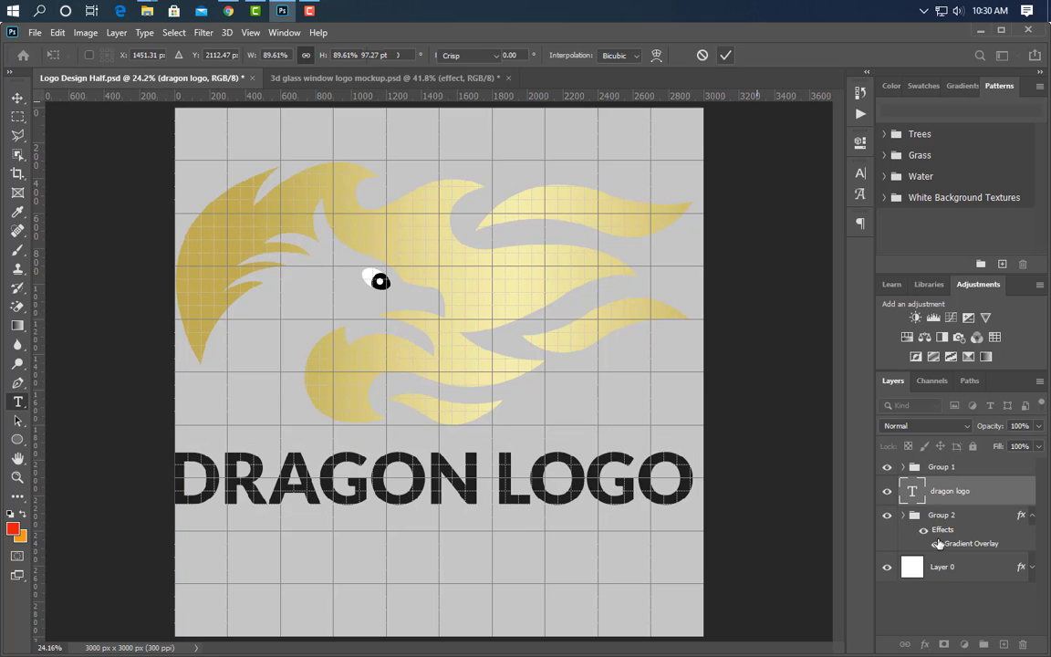
# - Combine the eye group and the gold head group into one new group
pyautogui.click(958, 468)
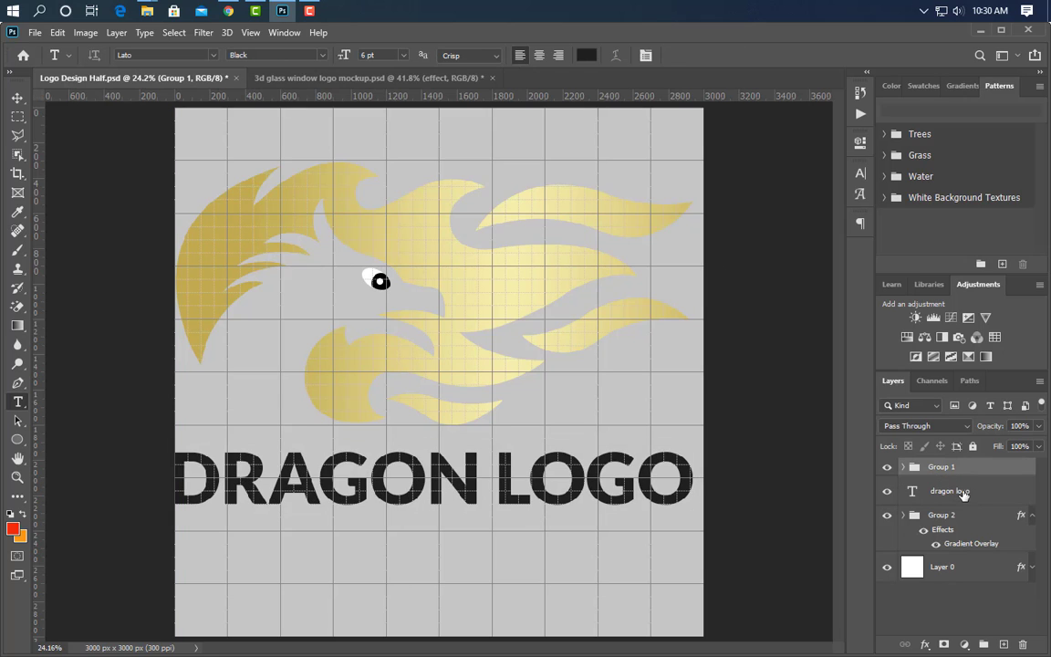
pyautogui.keyDown('ctrl'); pyautogui.click(963, 518); pyautogui.keyUp('ctrl')
pyautogui.click(982, 645)
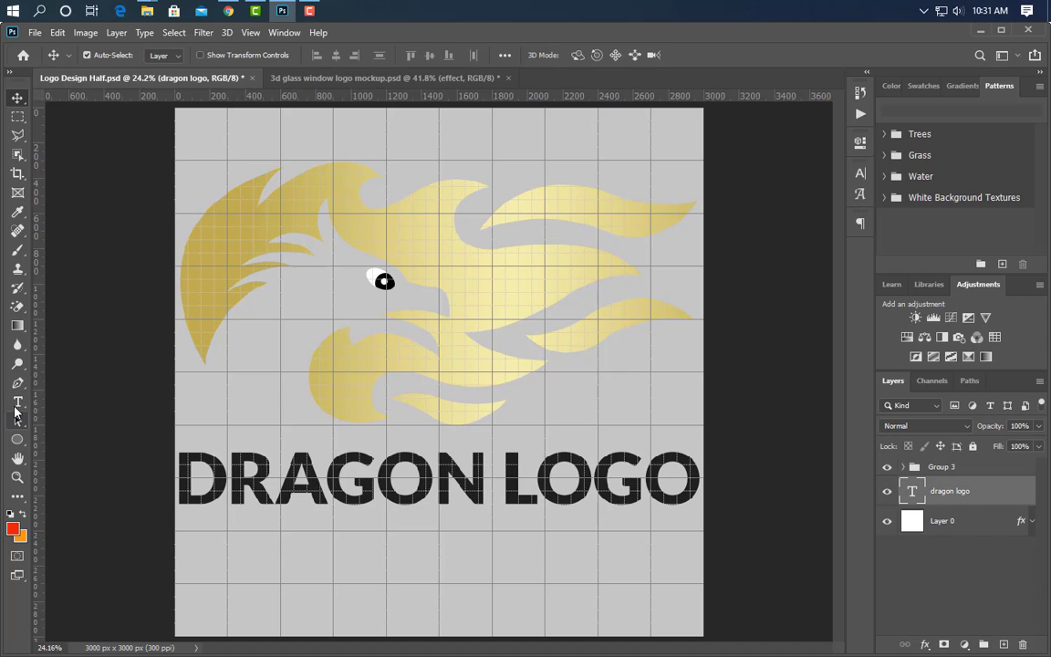
# - Recolour the word DRAGON in gold #dfd184, sampled from the eagle artwork
pyautogui.click(17, 402)
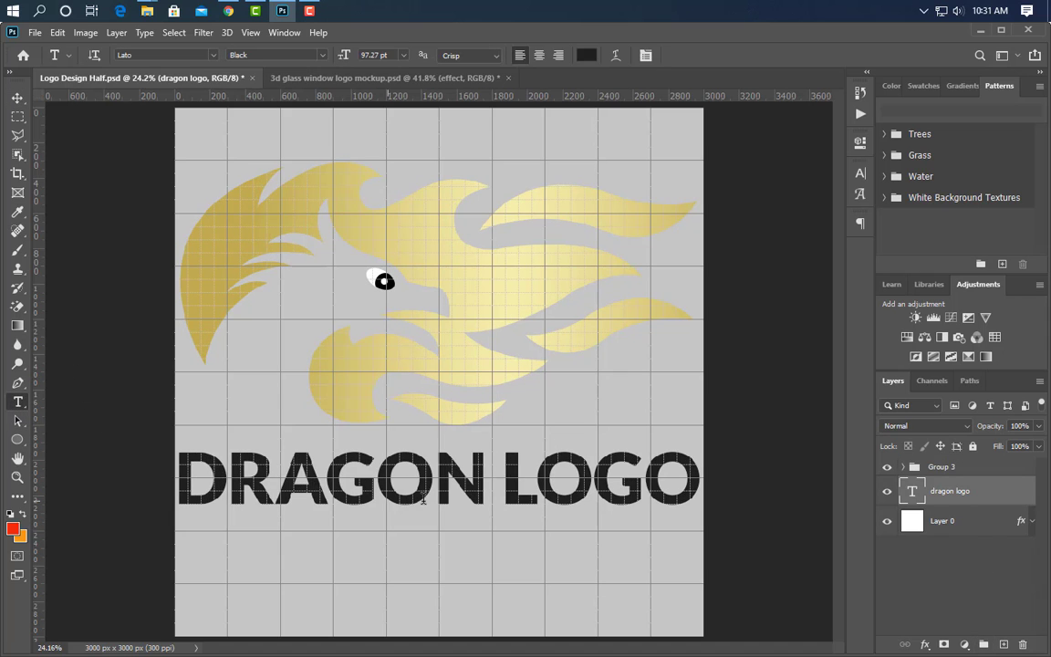
pyautogui.doubleClick(485, 494)
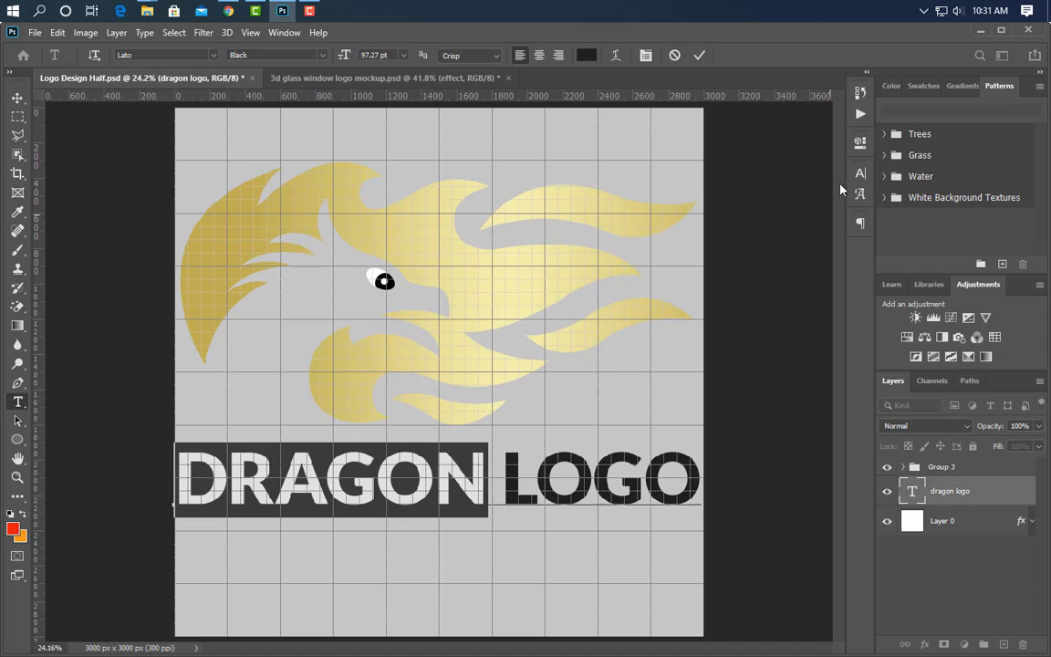
pyautogui.click(860, 174)
pyautogui.click(820, 257)
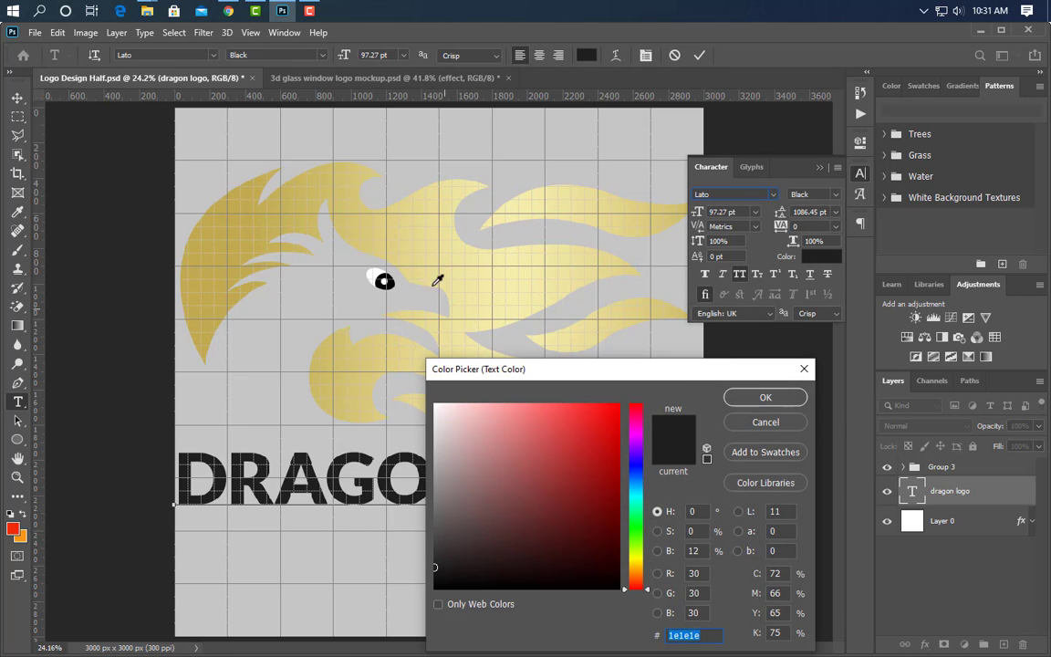
pyautogui.click(403, 234)
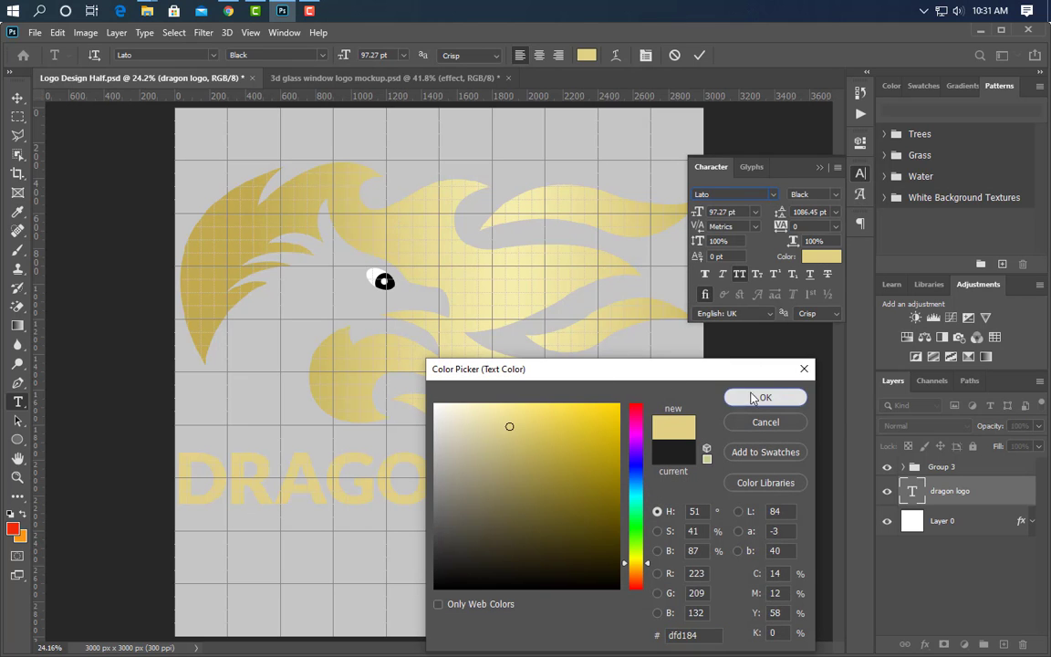
pyautogui.click(766, 397)
pyautogui.click(819, 168)
pyautogui.click(699, 55)
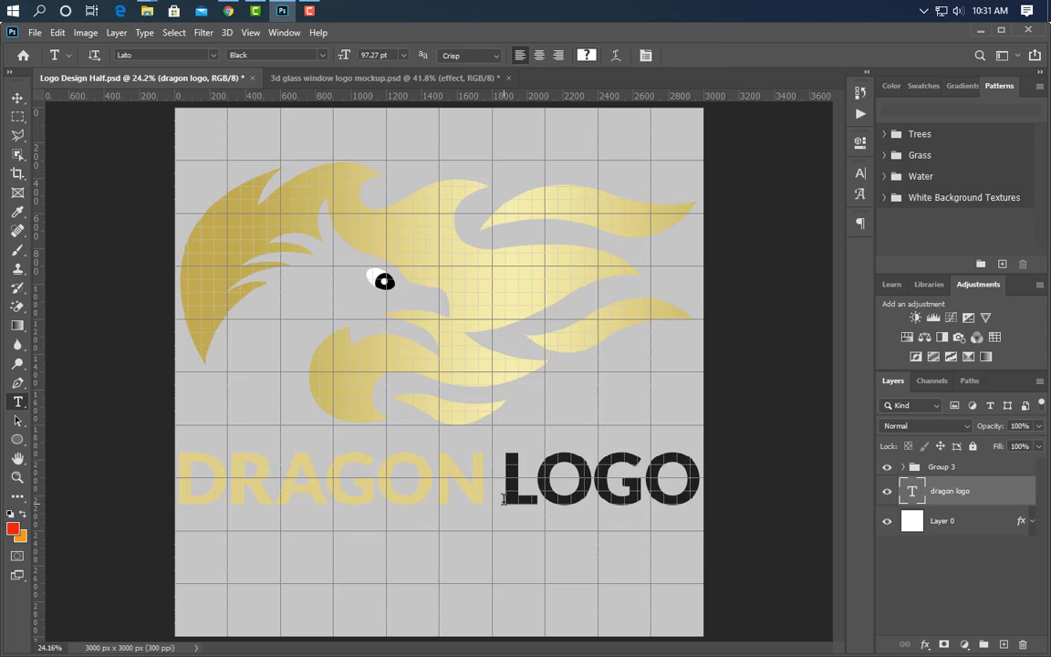
# - Recolour the word LOGO in dark grey, about #474747
pyautogui.moveTo(505, 495); pyautogui.dragTo(702, 485)
pyautogui.click(860, 172)
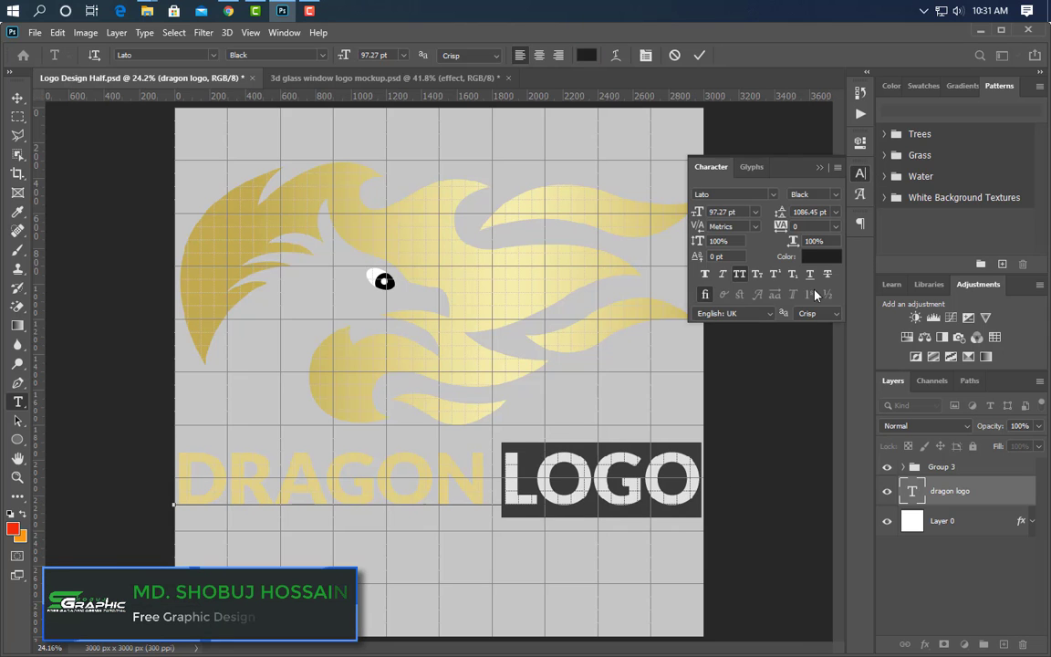
pyautogui.click(823, 251)
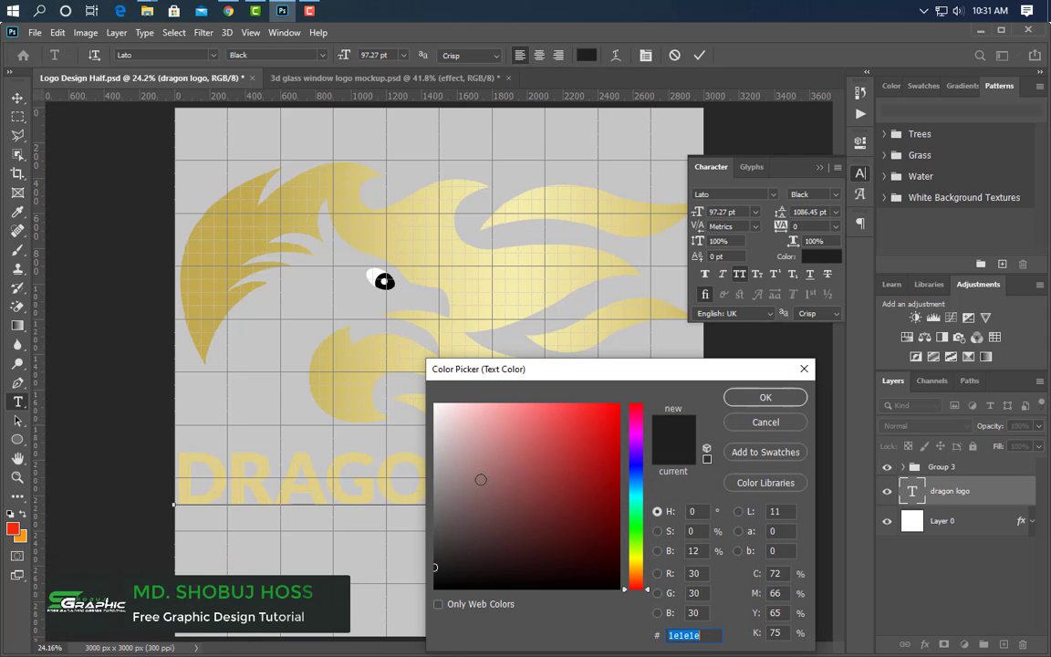
pyautogui.click(434, 538)
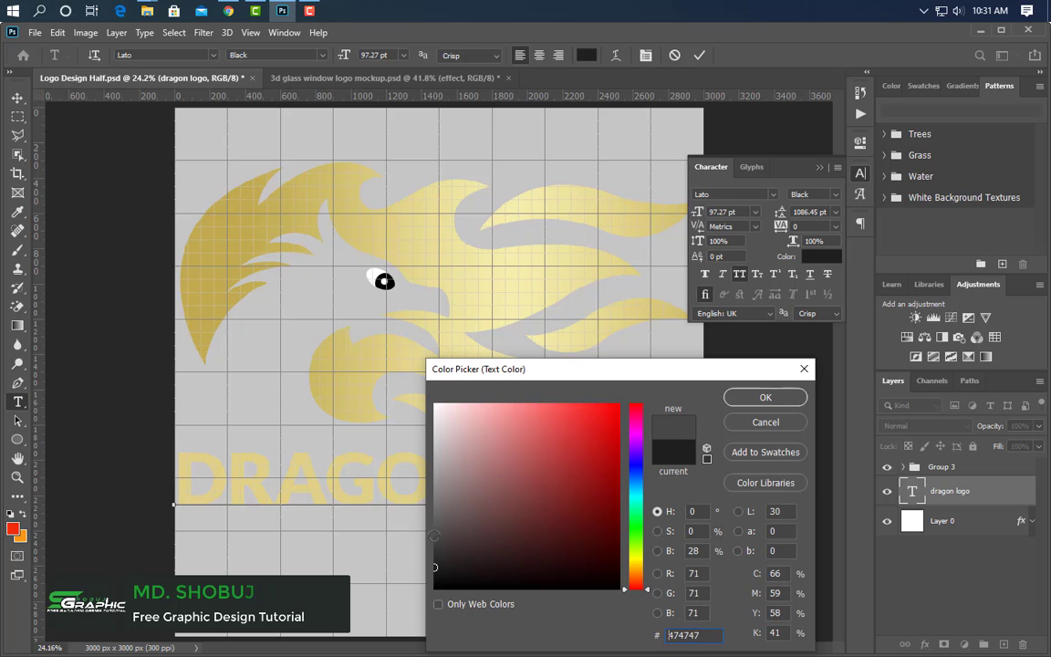
pyautogui.click(770, 400)
pyautogui.click(699, 55)
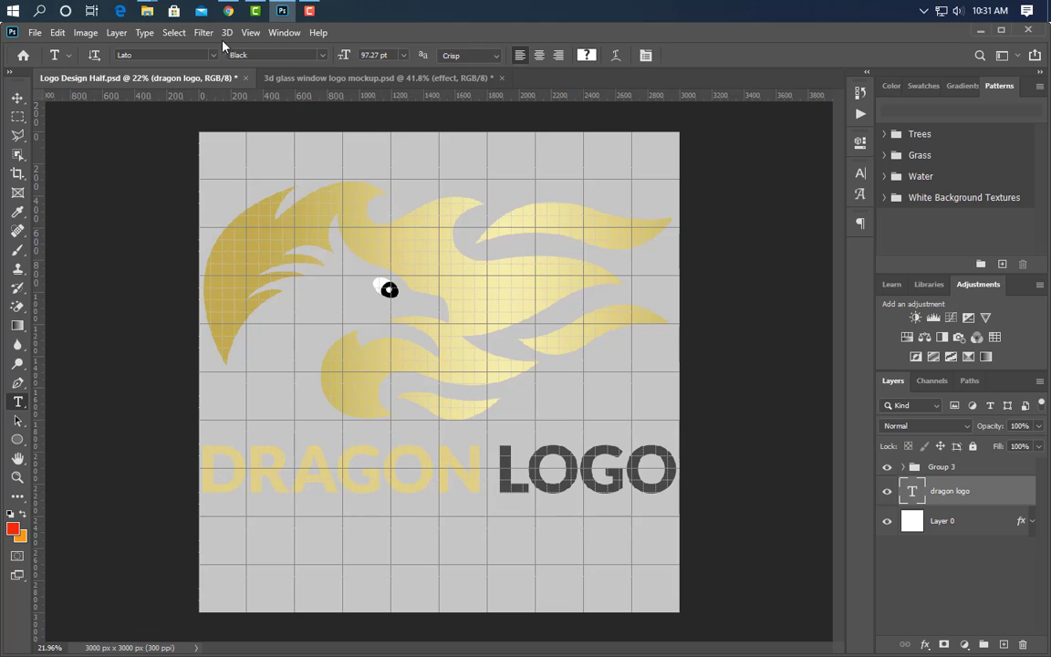
# - Hide the grid over the logo artwork
pyautogui.click(248, 32)
pyautogui.moveTo(304, 312)
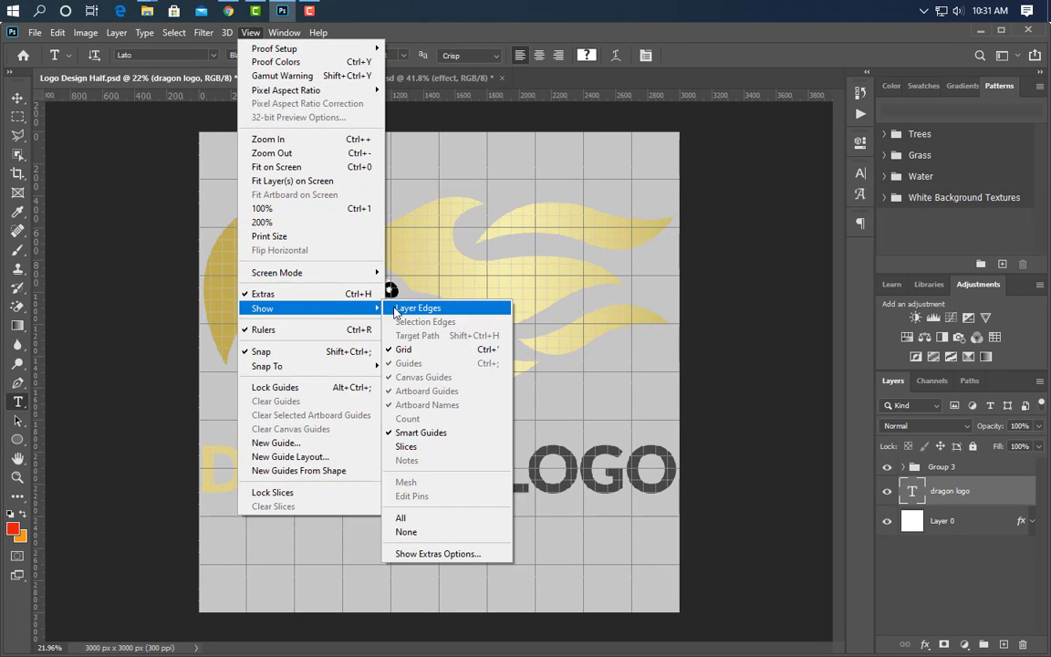
pyautogui.click(411, 291)
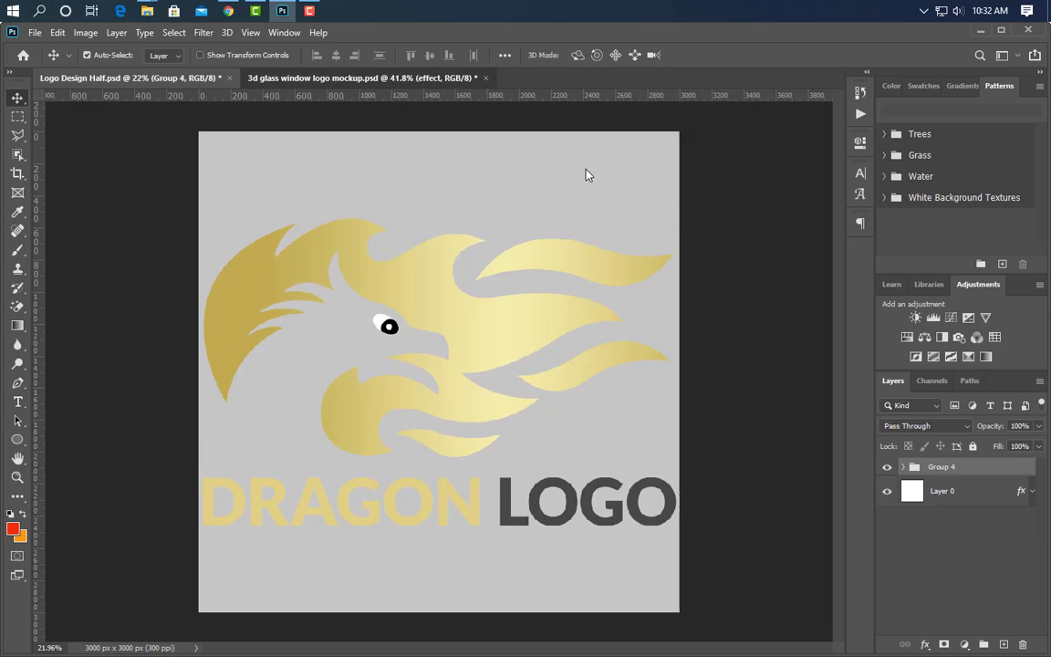
# - Open the Your Logo smart object of the 3d glass window logo mockup and return to Logo Design Half.psd
pyautogui.hotkey('ctrl', 'Tab')
pyautogui.doubleClick(915, 472)
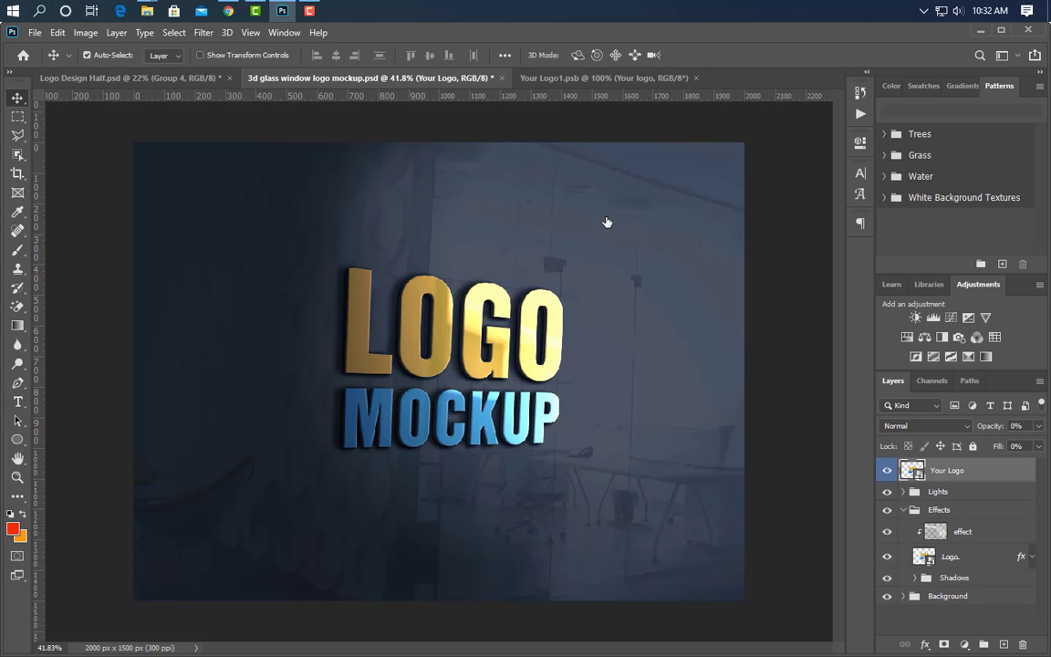
pyautogui.click(157, 79)
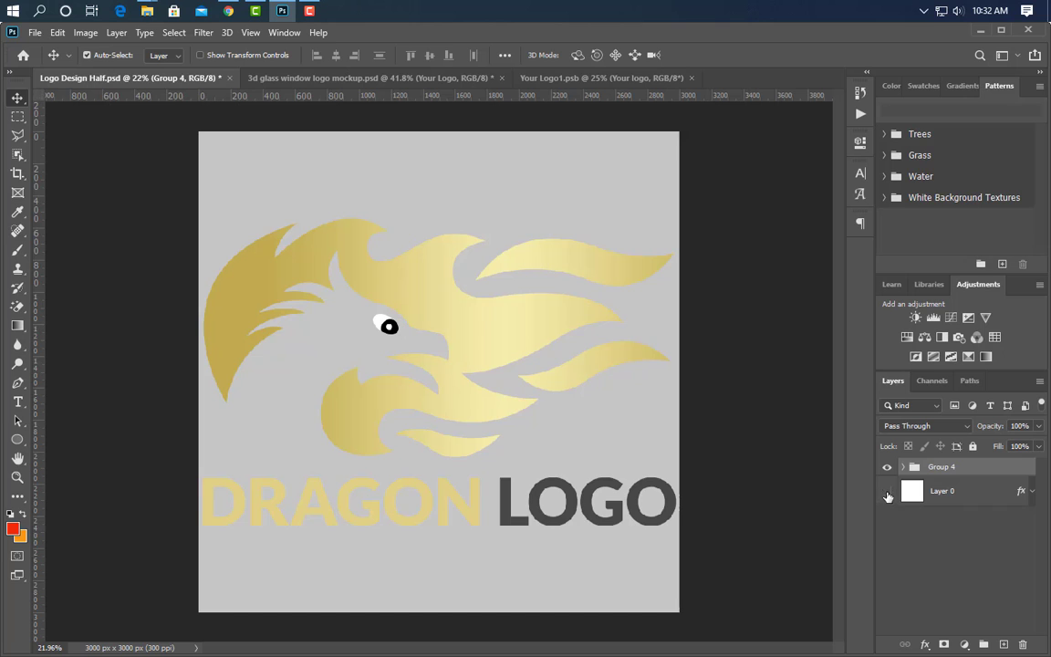
# - Hide the Layer 0 background and place a merged copy of the visible logo into Your Logo1.psb
pyautogui.click(887, 491)
pyautogui.hotkey('ctrl', 'alt', 'shift', 'e')
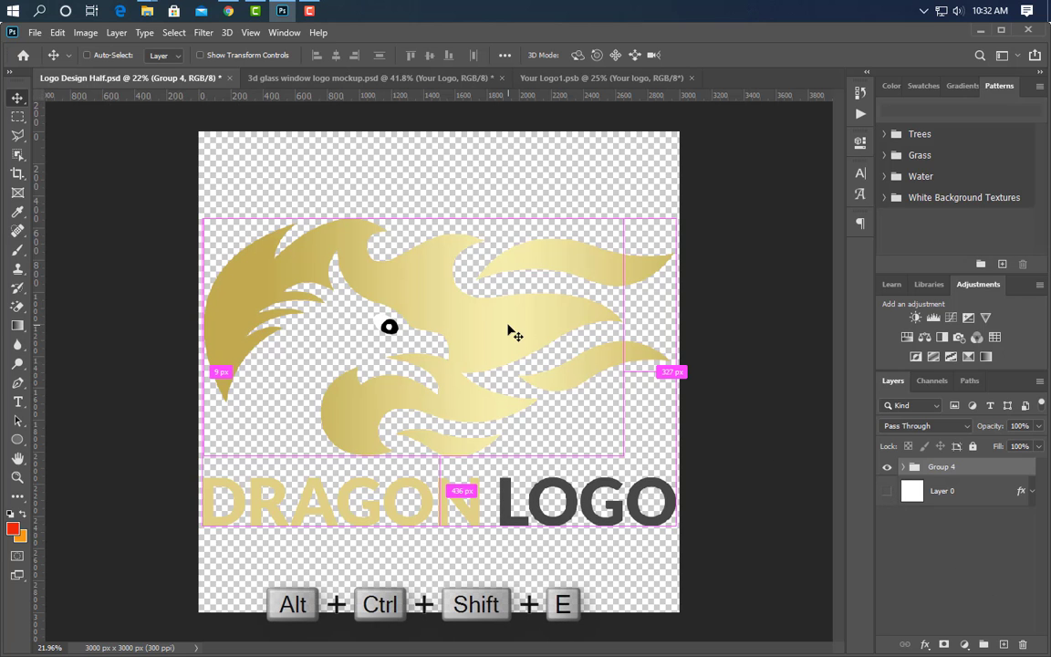
pyautogui.moveTo(511, 333); pyautogui.dragTo(511, 370)
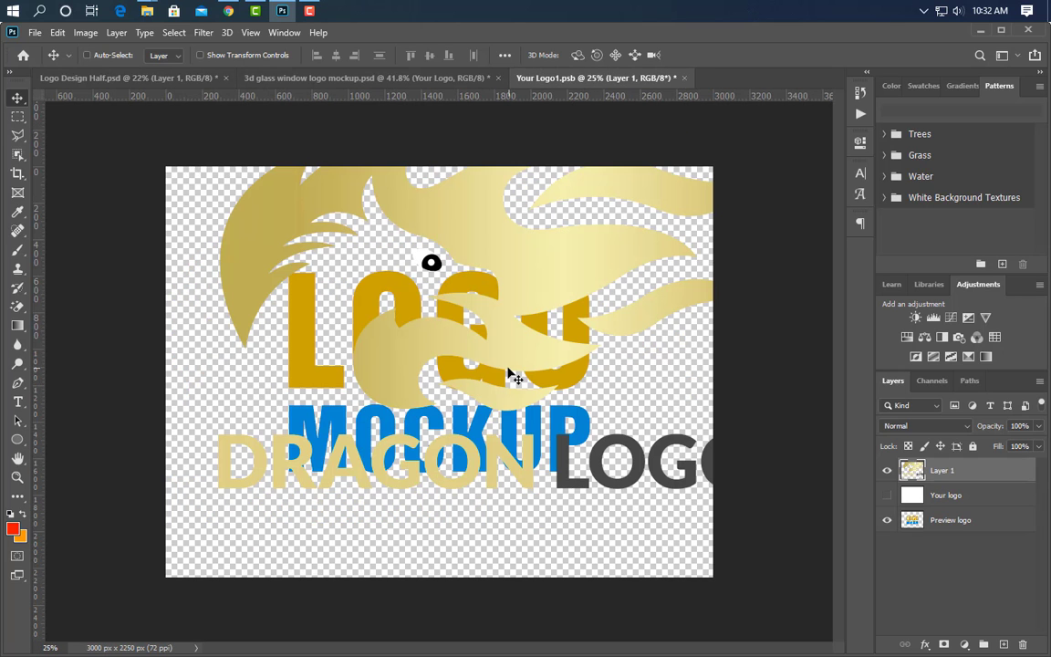
# - Scale the placed dragon logo to 75.40% and centre it on the canvas at 1500 × 1125 px
pyautogui.hotkey('ctrl', 't')
pyautogui.moveTo(487, 140); pyautogui.dragTo(471, 239)
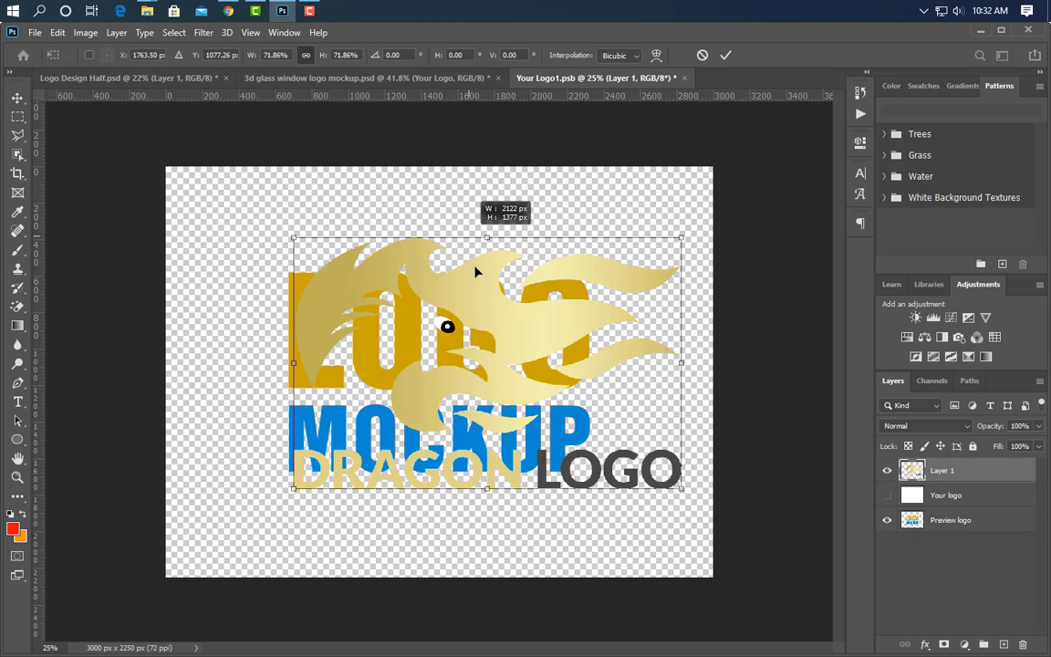
pyautogui.moveTo(475, 306); pyautogui.dragTo(466, 309)
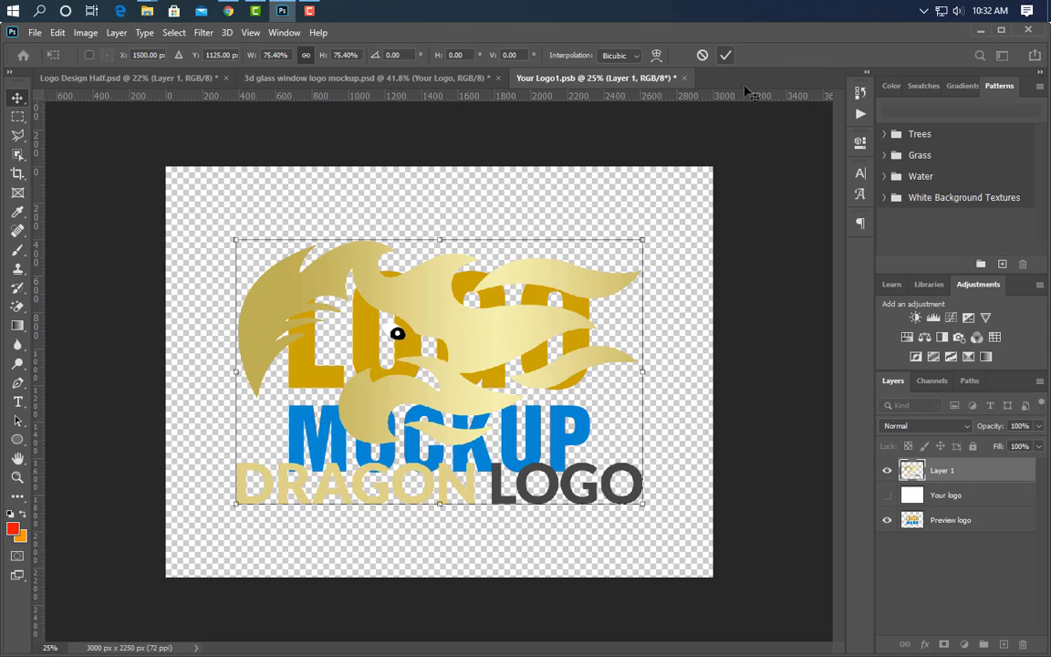
pyautogui.click(725, 55)
# - Hide the Preview logo layer, and close Your Logo1.psb with its changes saved to the mockup
pyautogui.click(887, 519)
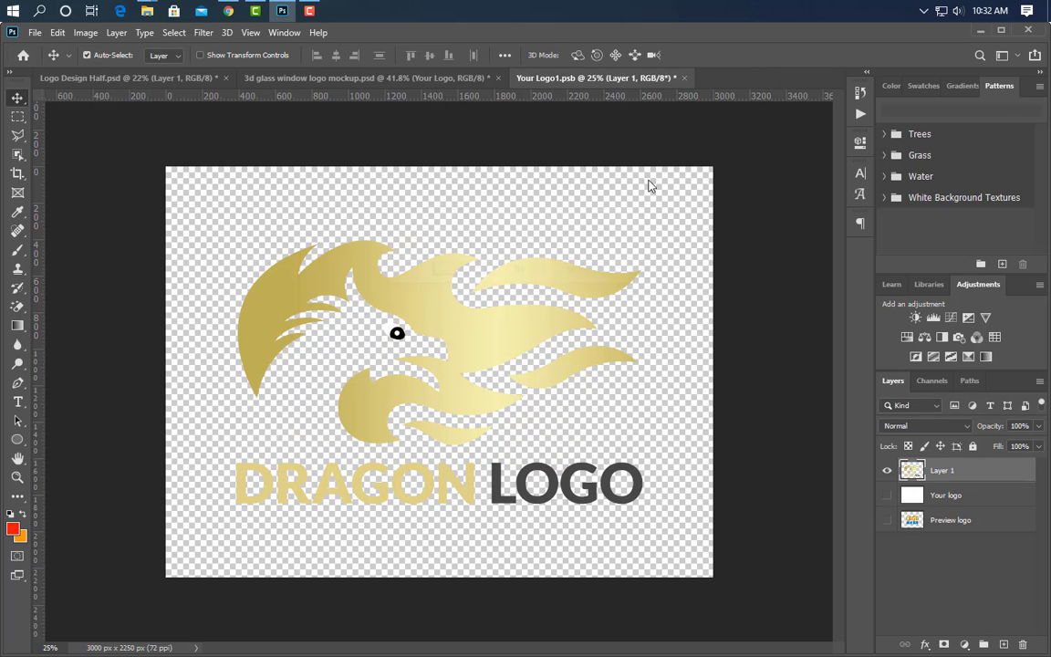
pyautogui.hotkey('ctrl', 'w')
pyautogui.click(460, 271)
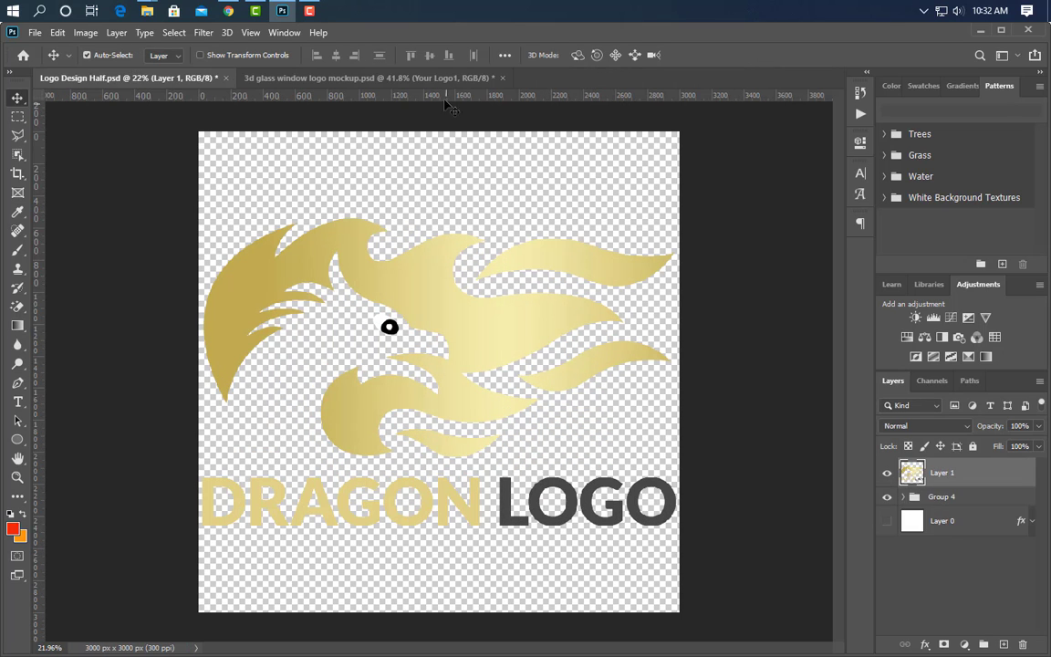